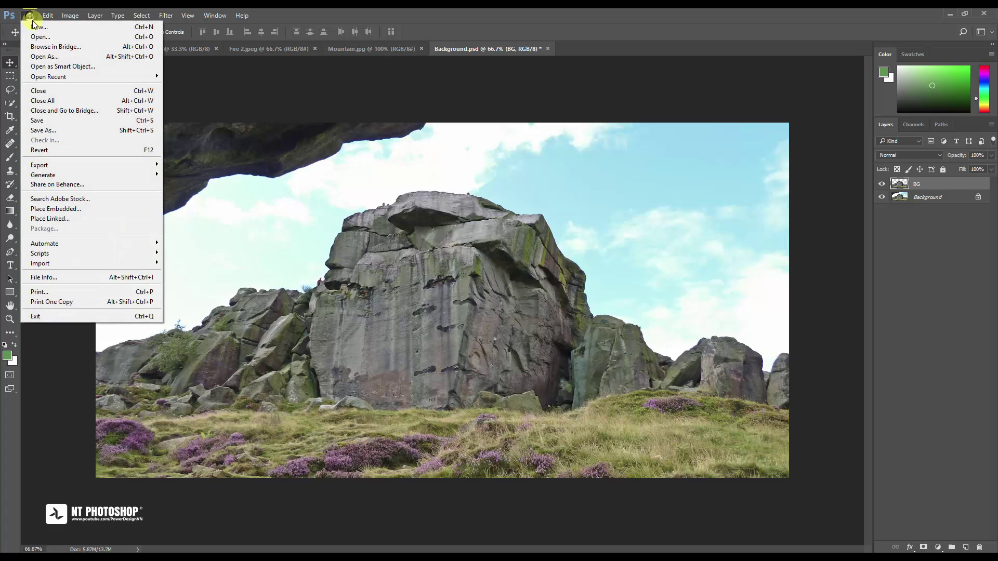
Create a new white document named 'Photo Manipulation', 1440 × 810 pixels.
click(34, 24)
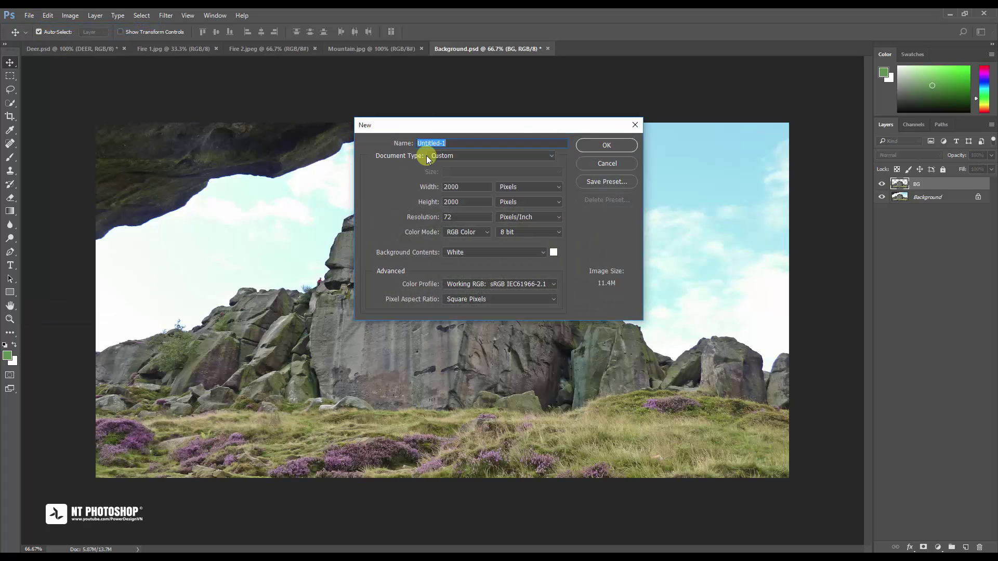
text(Photo Manipulation)
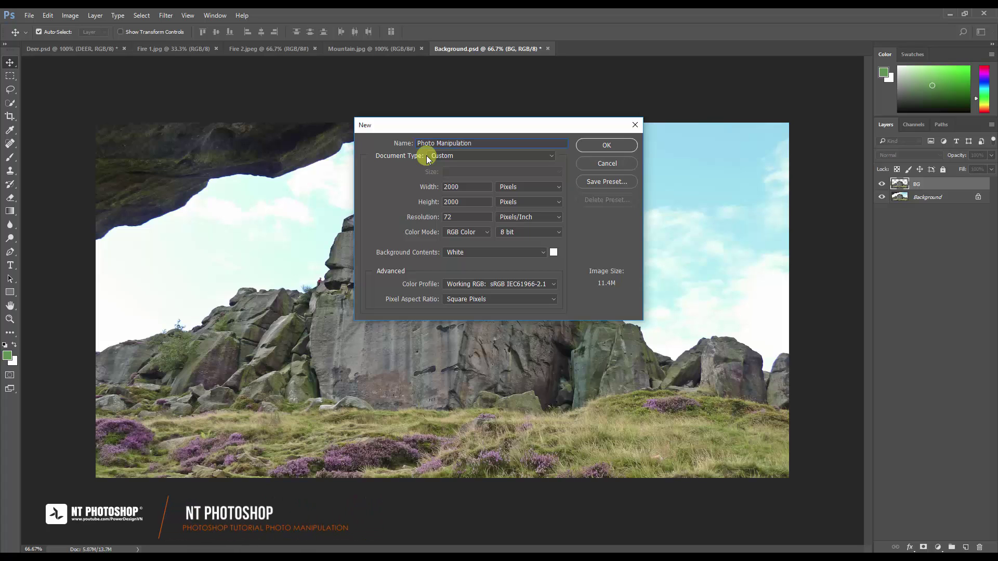
double_click(477, 188)
text(1440)
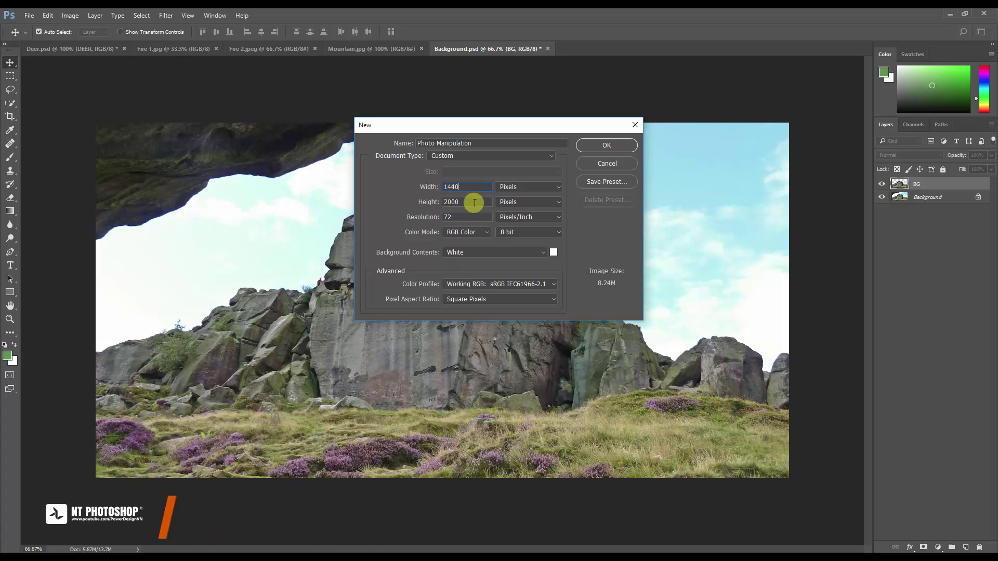
double_click(474, 203)
text(81)
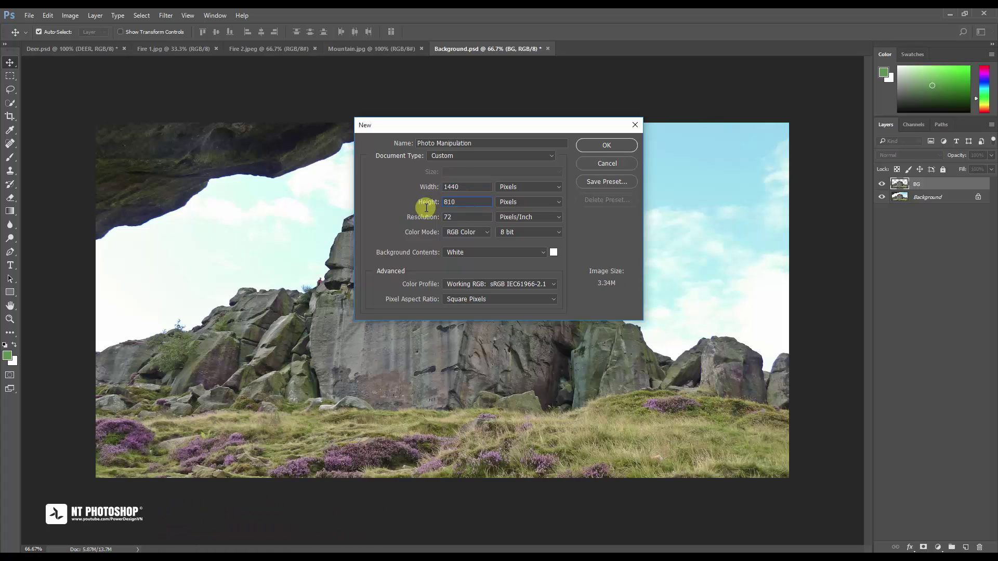
text(0)
click(598, 149)
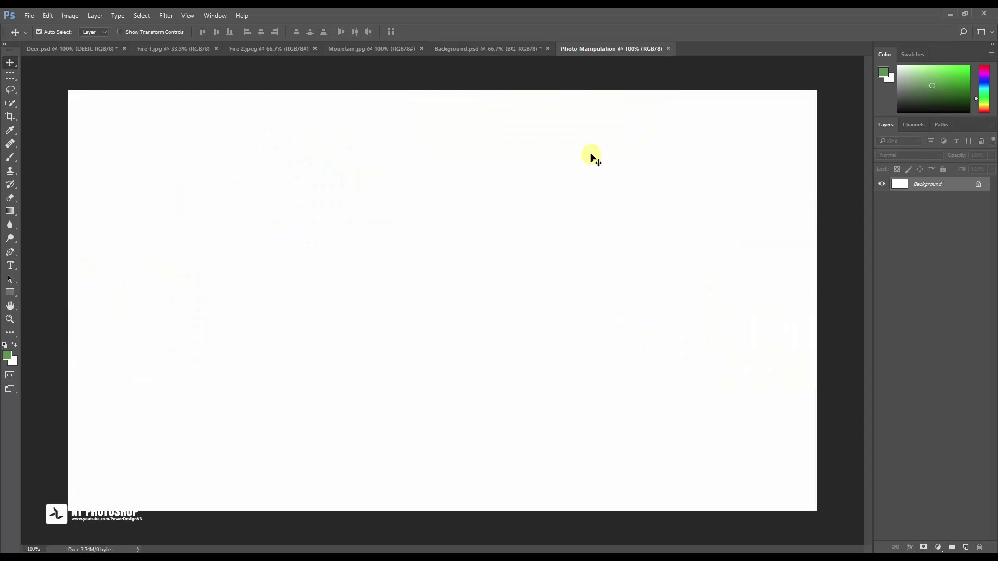
Hide Background.psd's Background layer and drag the rock cut-out into Photo Manipulation.
click(481, 52)
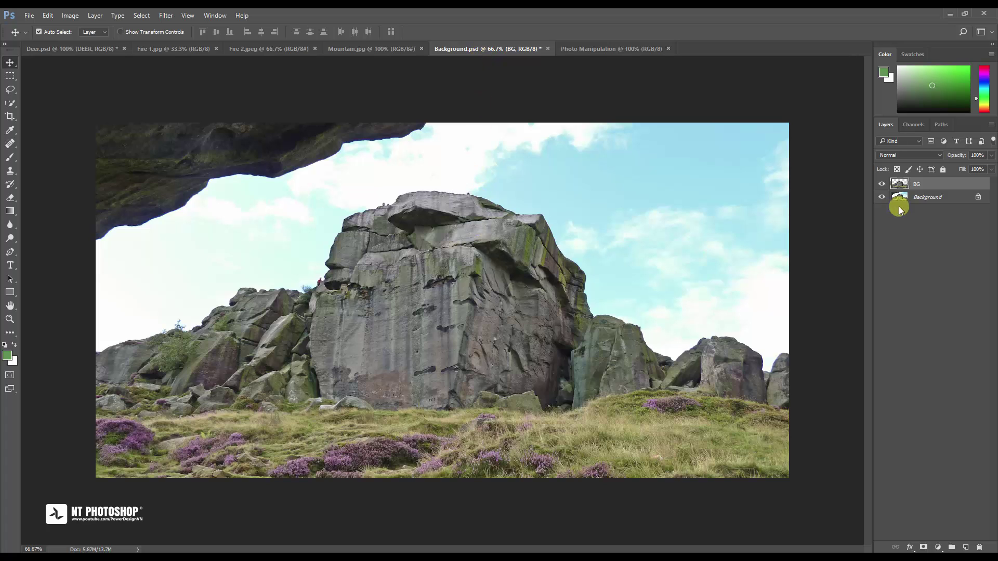
click(882, 198)
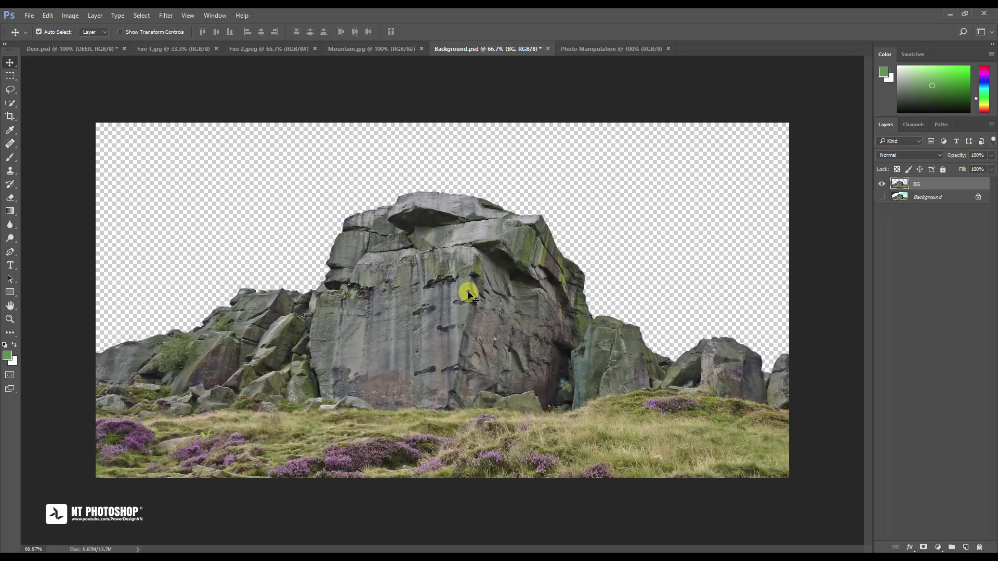
drag(468, 295, 574, 276)
Move the rock layer up and scale it down to span the canvas.
key(ctrl+minus)
key(ctrl+minus)
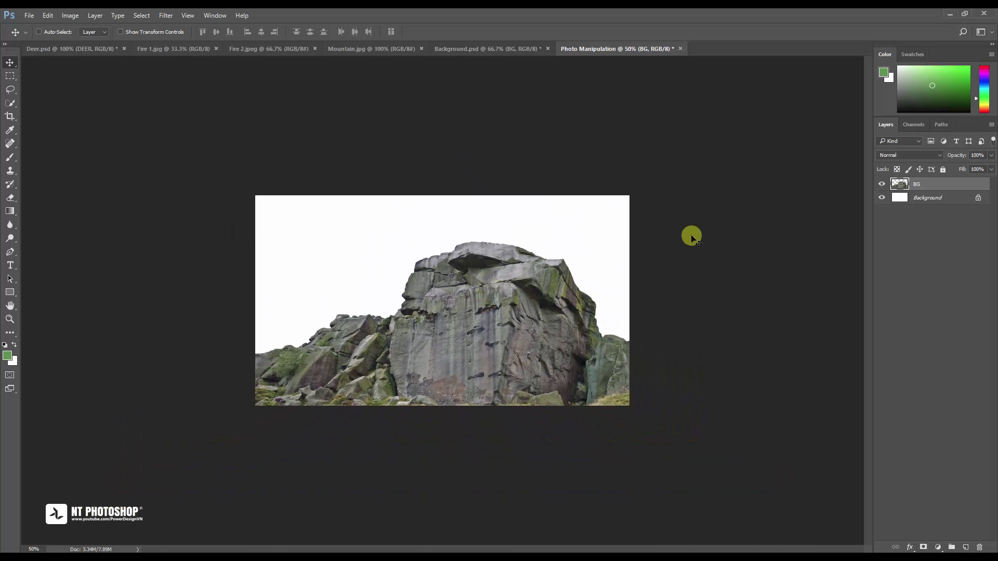
key(ctrl+t)
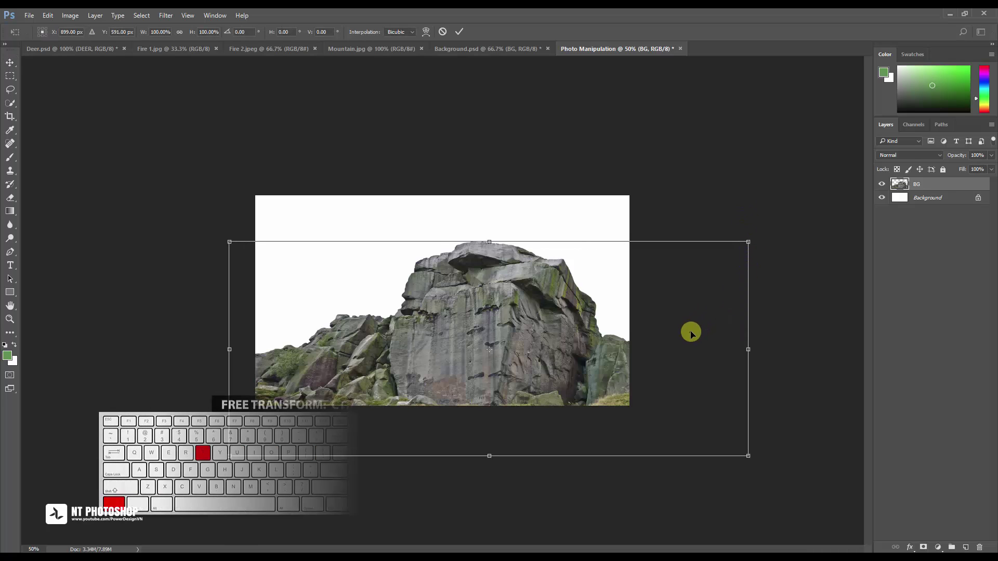
drag(691, 333, 710, 283)
drag(775, 194, 726, 234)
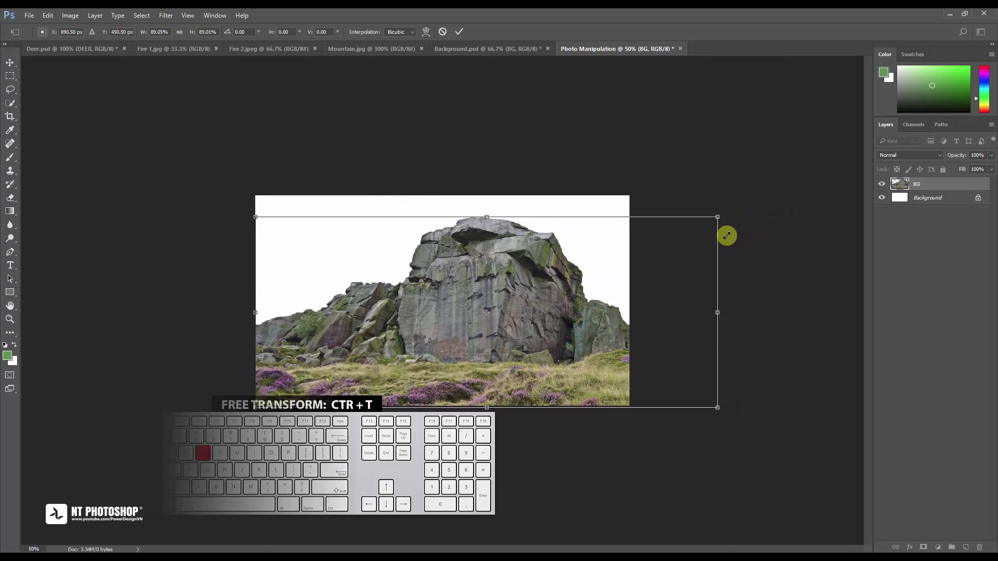
click(460, 32)
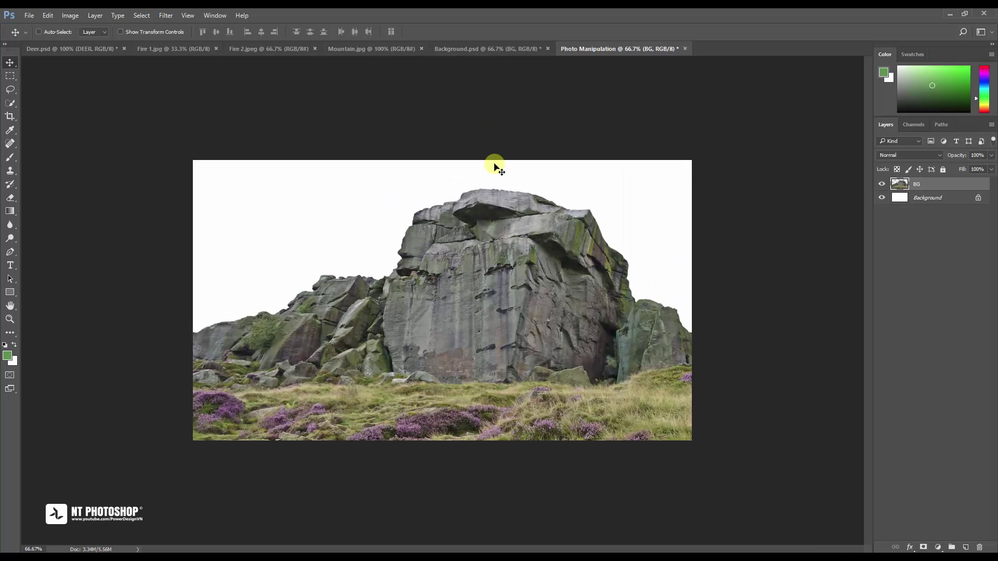
key(ctrl+plus)
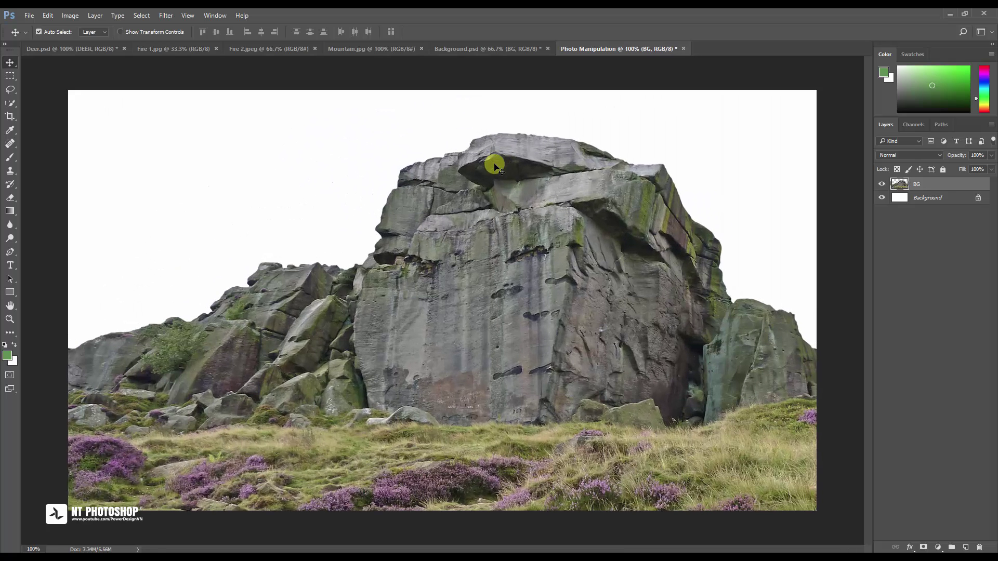
Close Background.psd without saving and go to the Mountain.jpg photo.
click(467, 50)
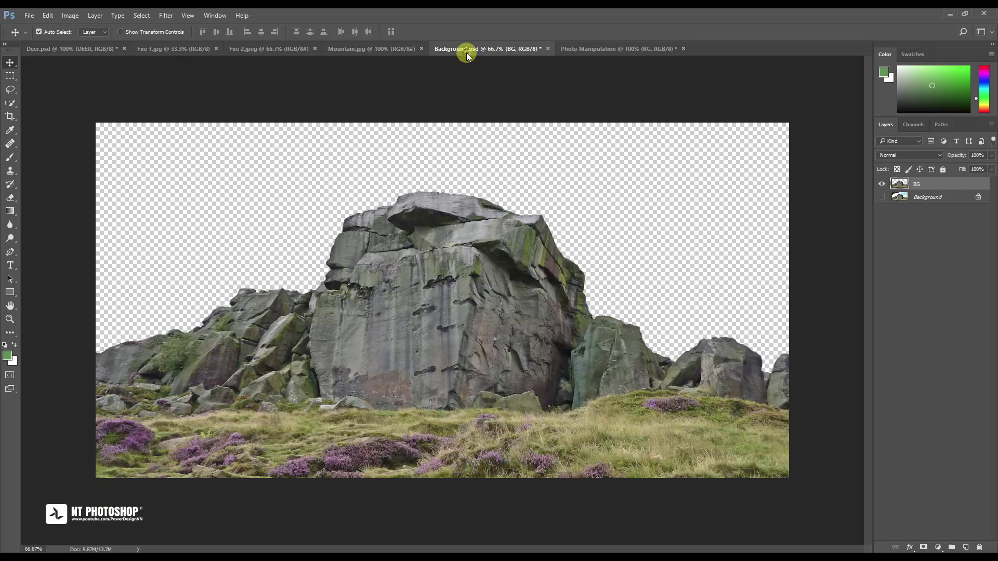
click(547, 48)
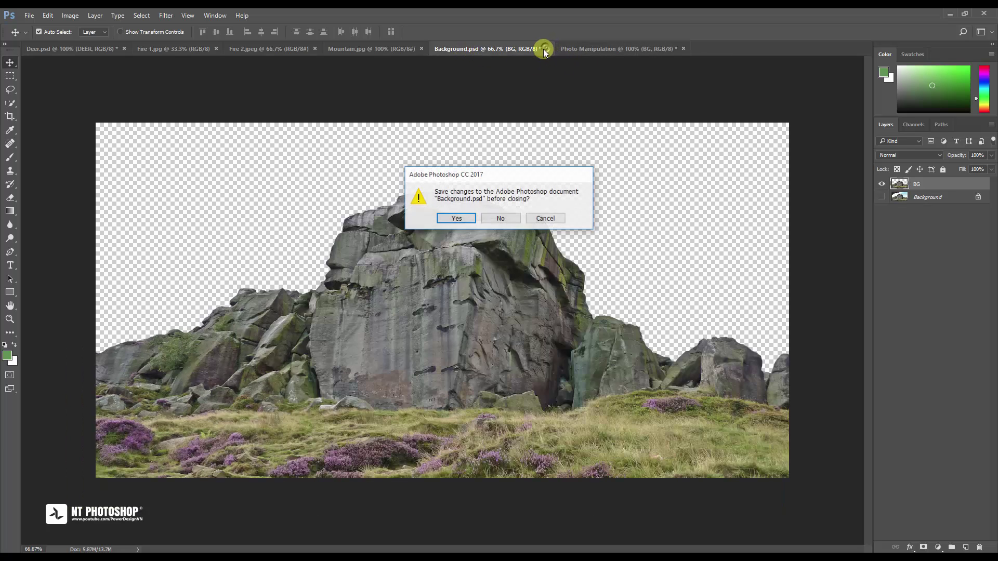
click(508, 217)
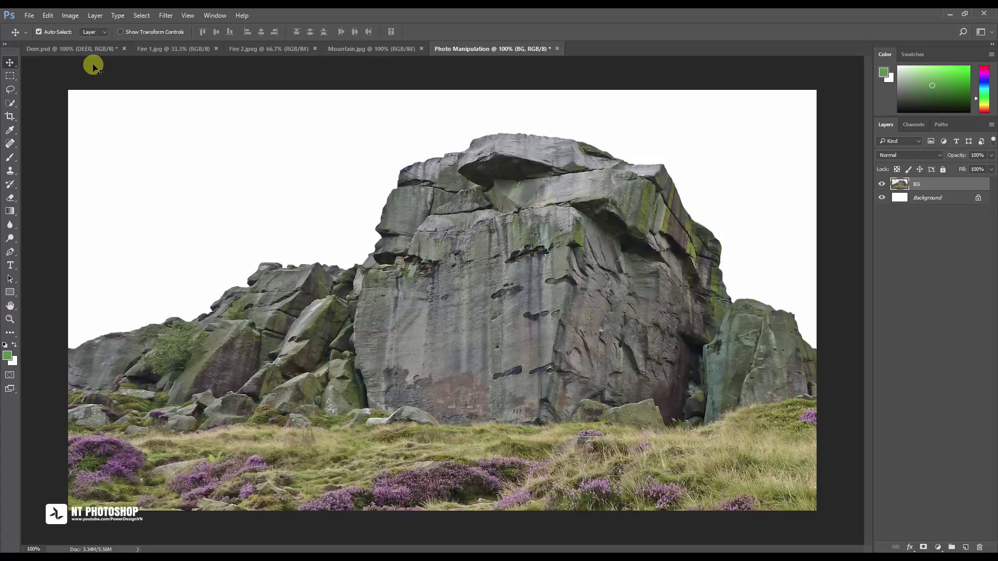
click(358, 51)
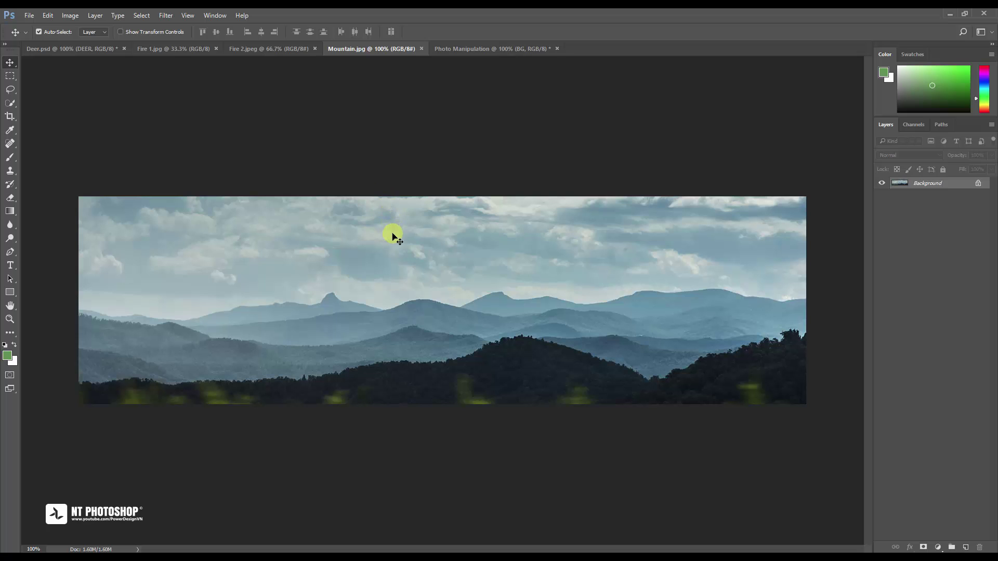
Copy the mountain panorama into the composite below BG and name the layer Sky.
drag(394, 240, 451, 174)
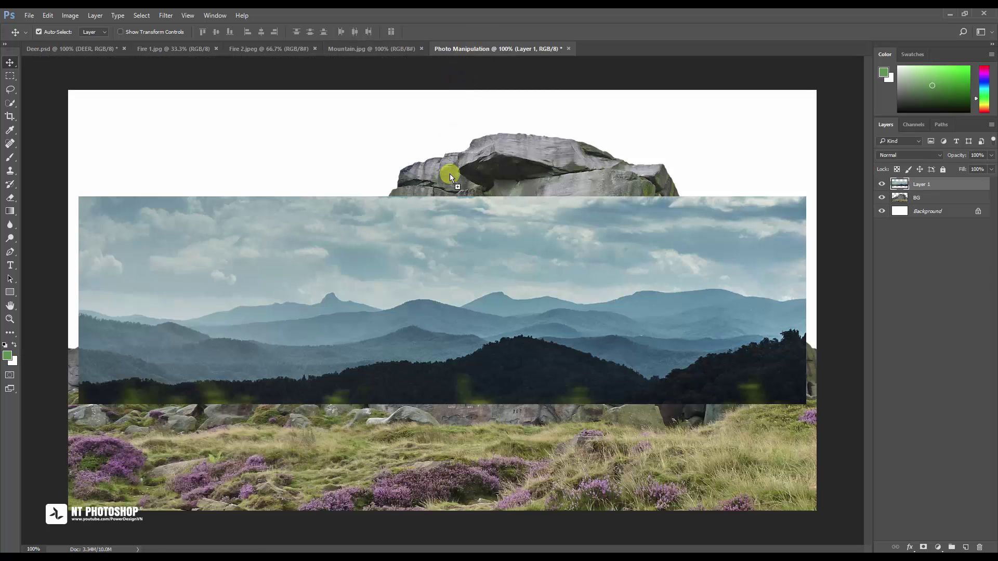
drag(953, 185, 938, 203)
double_click(920, 198)
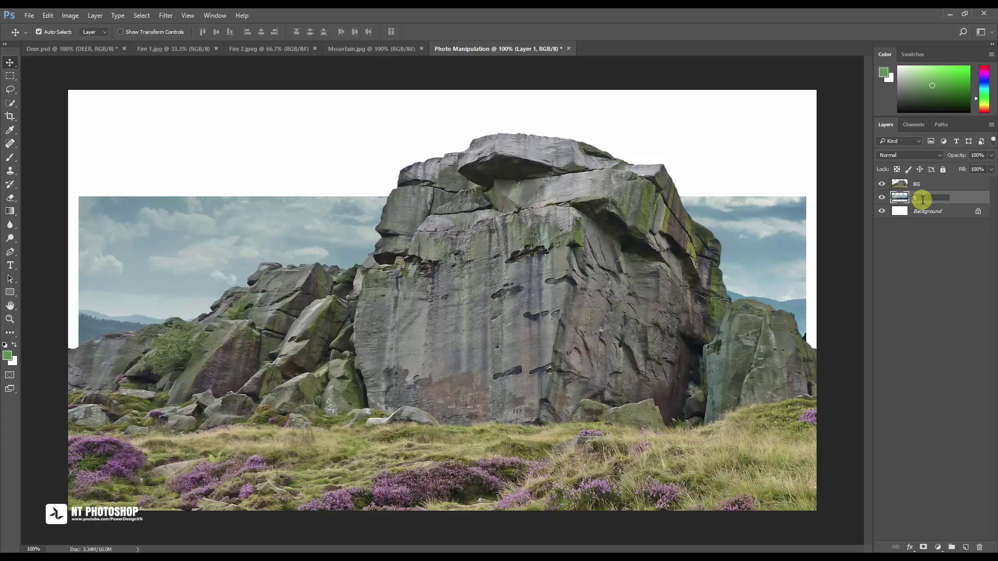
key(Return)
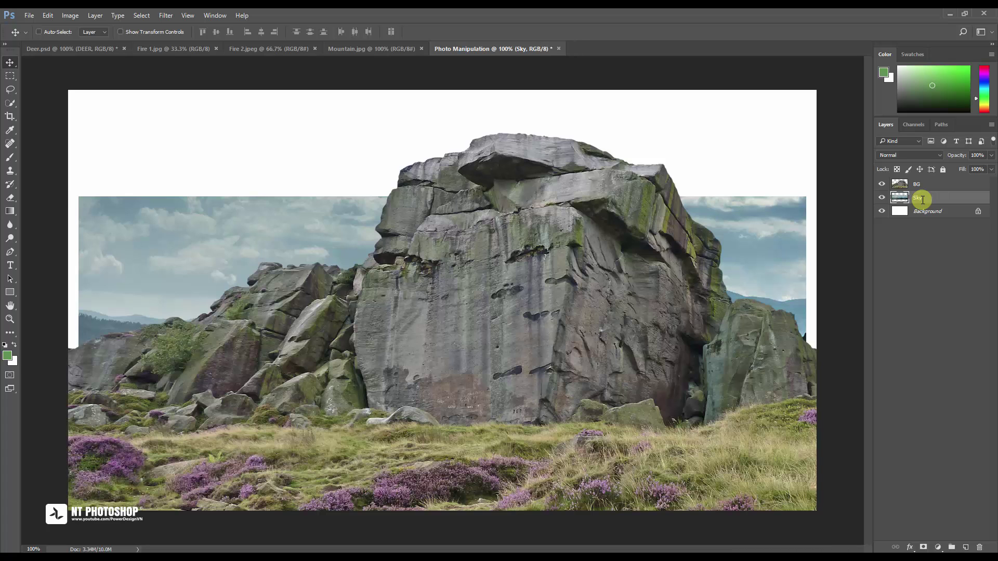
Move the Sky layer up and enlarge it to fill the canvas top.
key(ctrl+minus)
key(ctrl+minus)
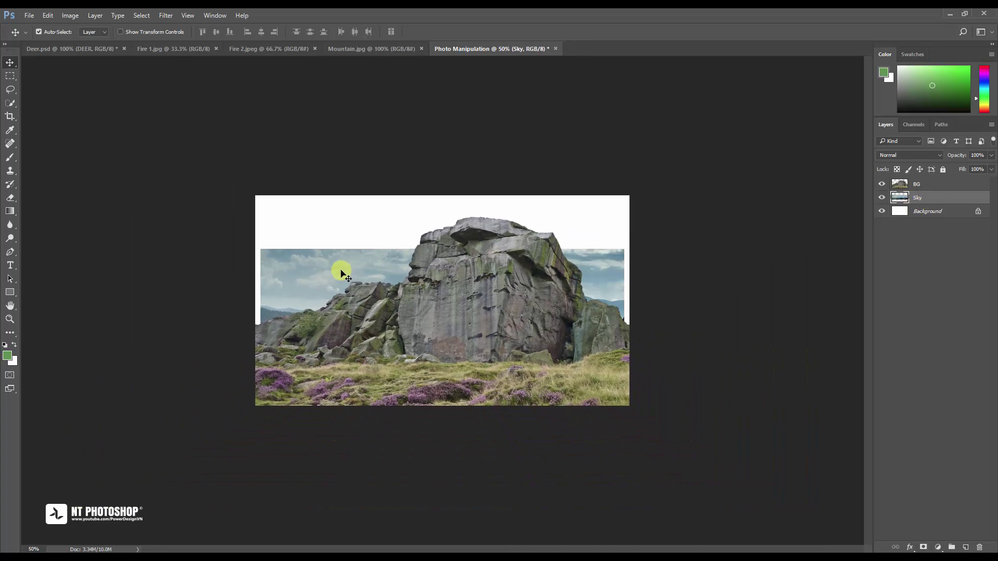
drag(342, 271, 325, 219)
key(ctrl+t)
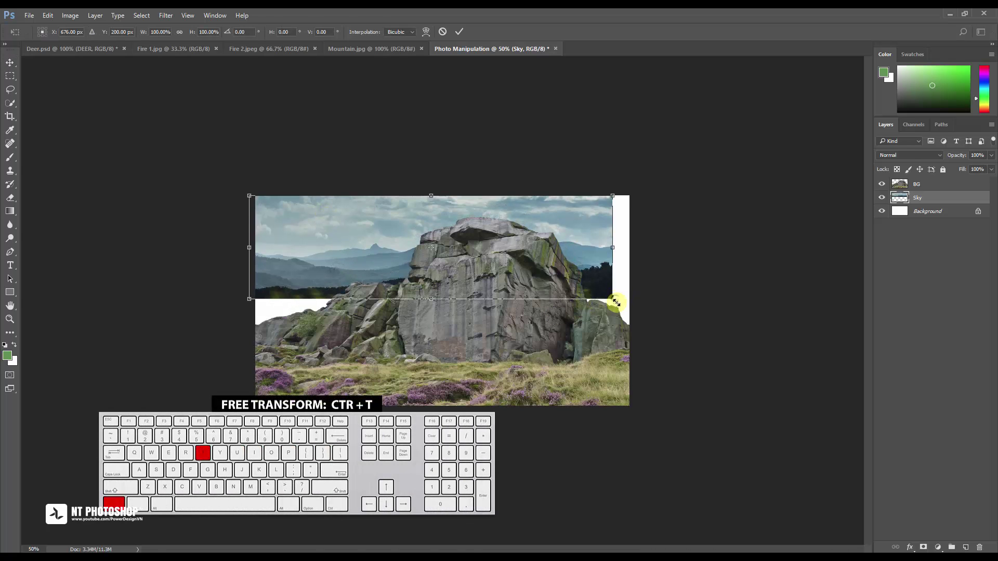
drag(615, 302, 758, 356)
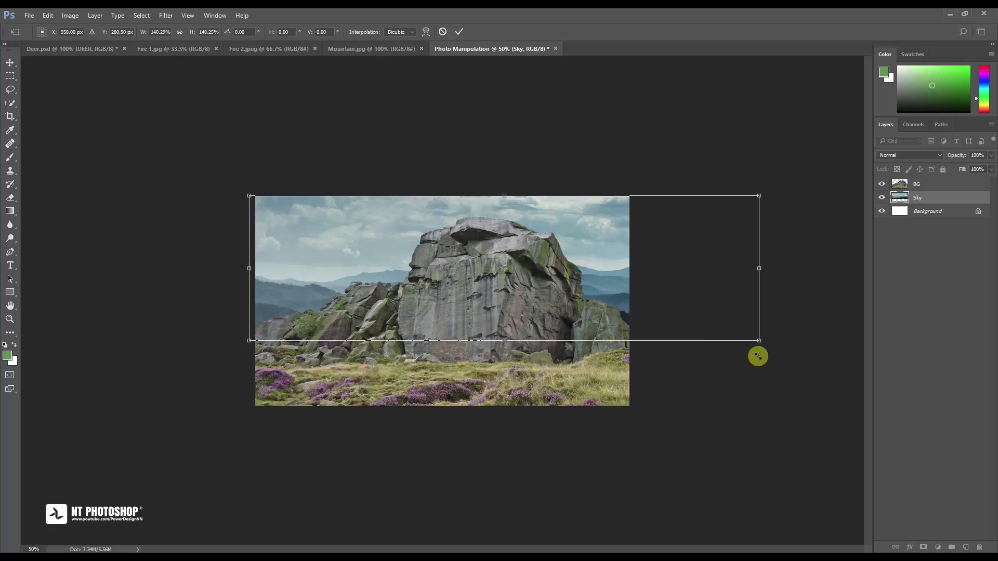
click(457, 32)
key(ctrl+plus)
key(ctrl+plus)
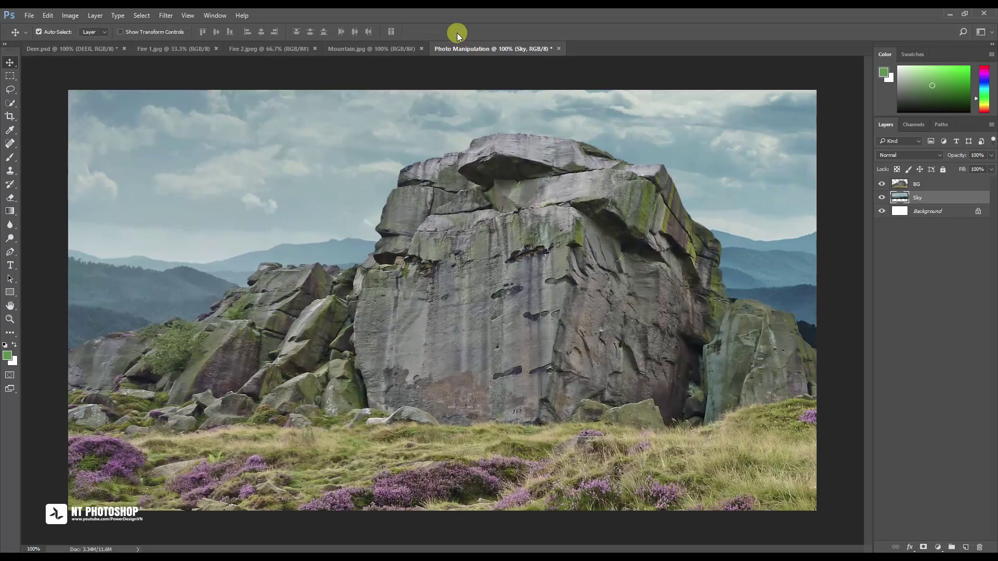
Clip a Hue/Saturation adjustment to Sky with saturation -21.
click(939, 548)
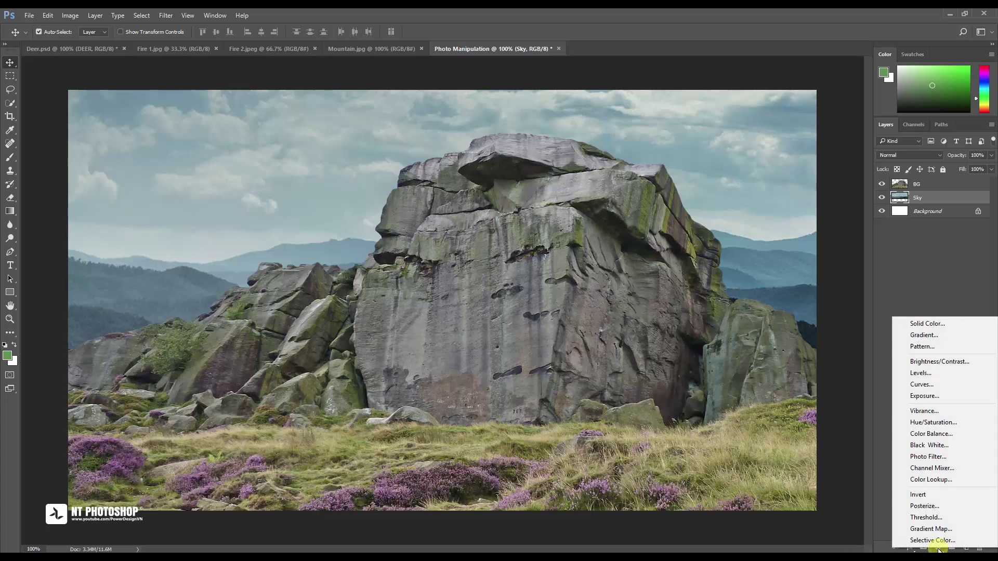
click(949, 422)
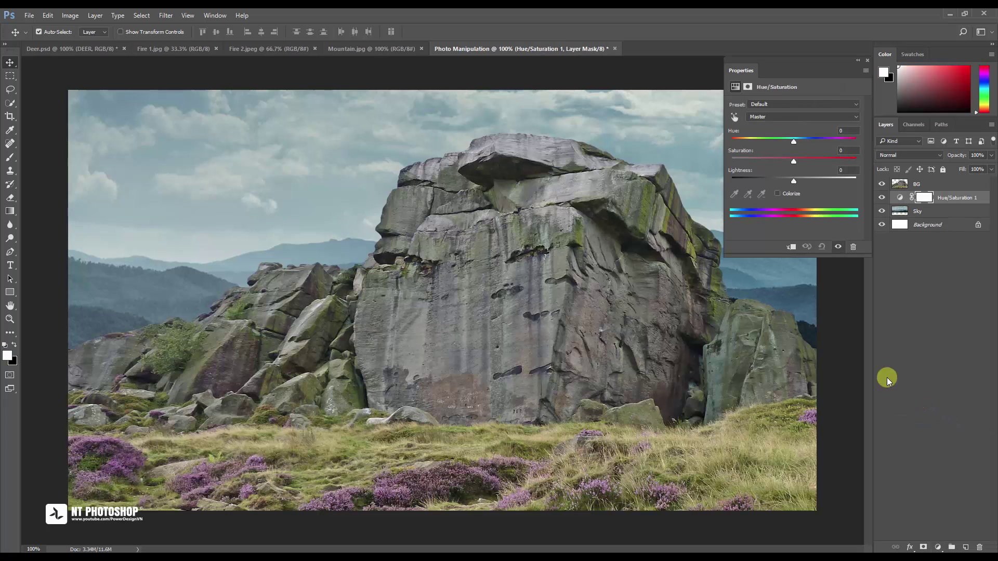
click(791, 248)
drag(794, 161, 781, 162)
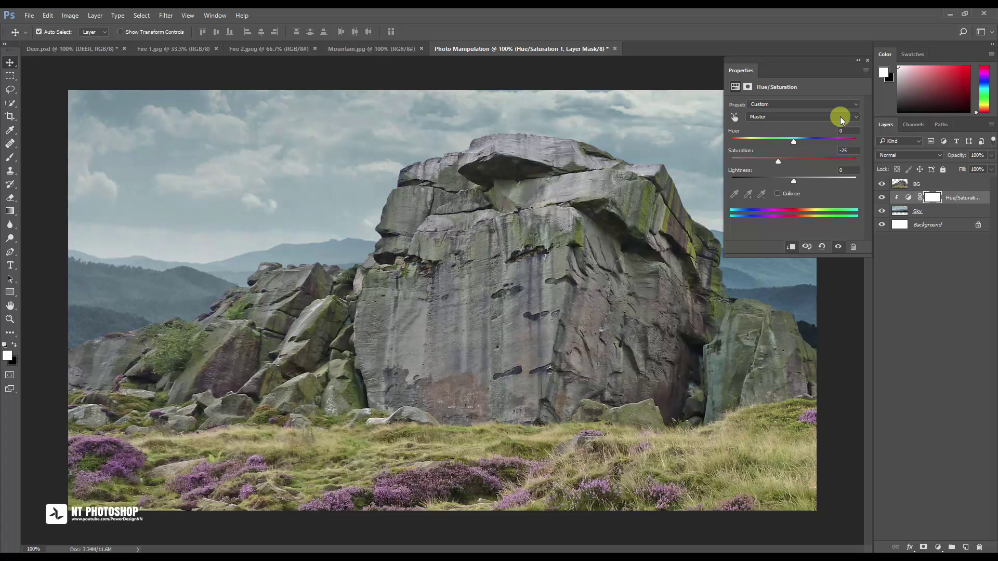
click(868, 62)
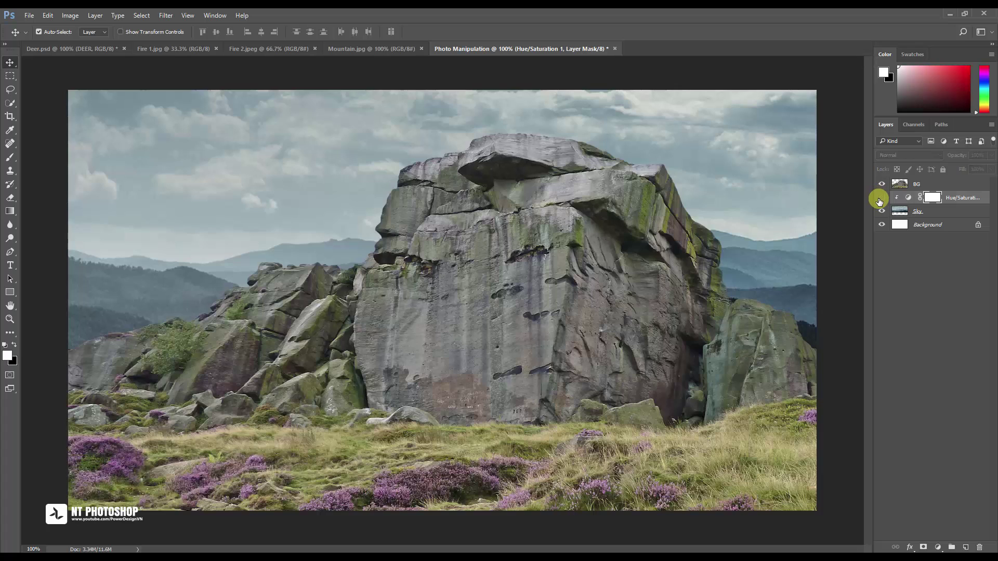
click(880, 198)
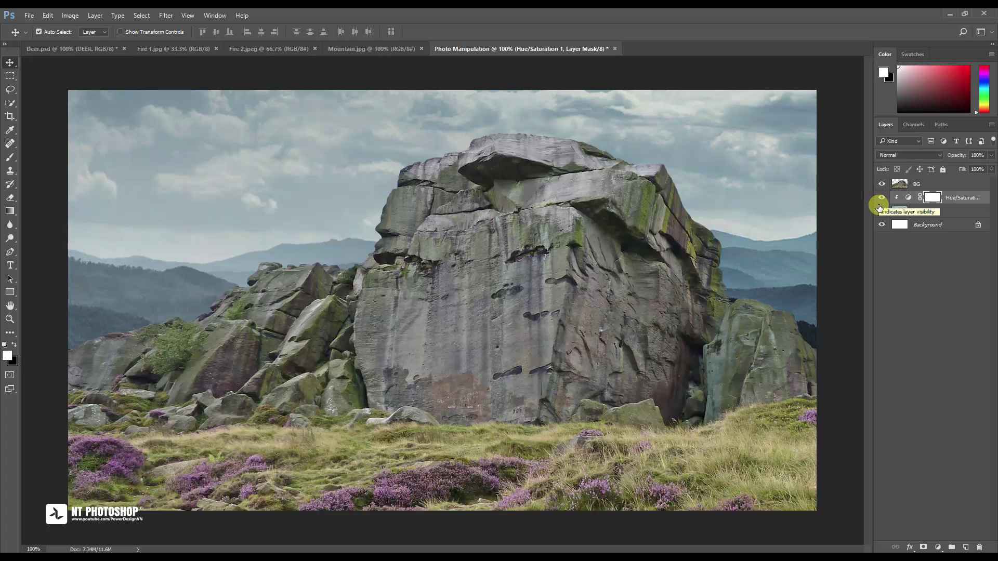
Clip a Levels adjustment to Sky with midtones 0.85 and lowered output white.
click(935, 547)
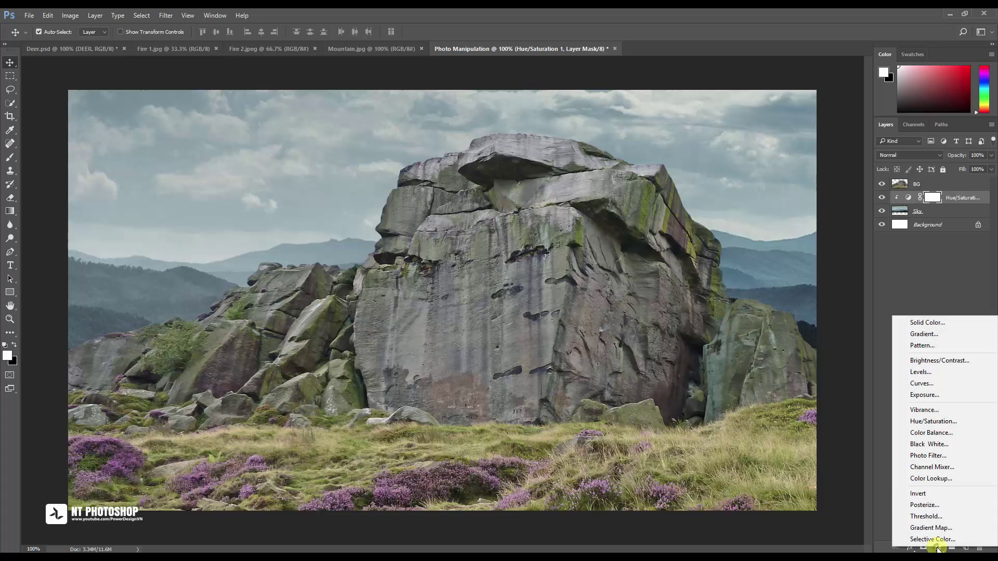
click(938, 373)
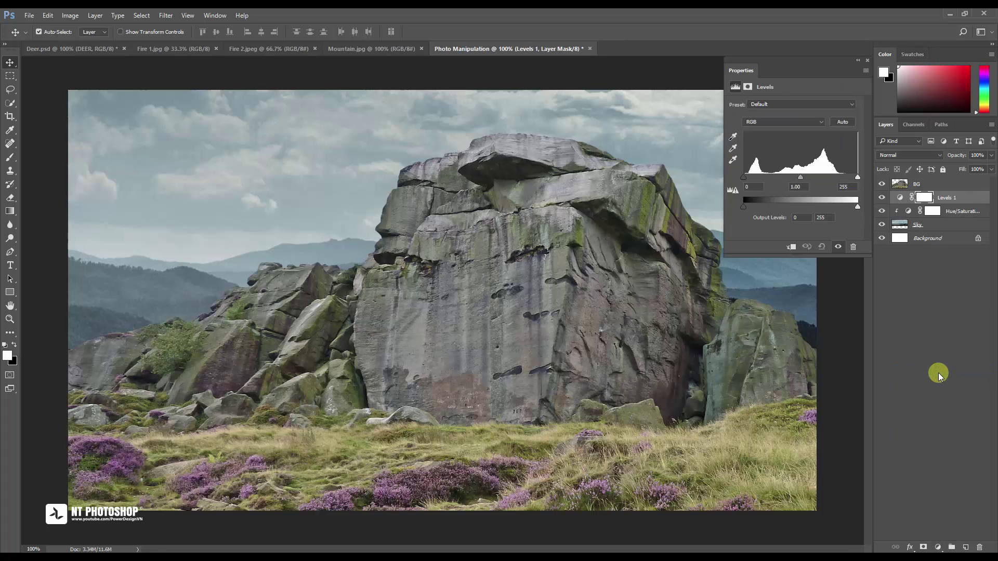
click(790, 248)
drag(801, 176, 807, 176)
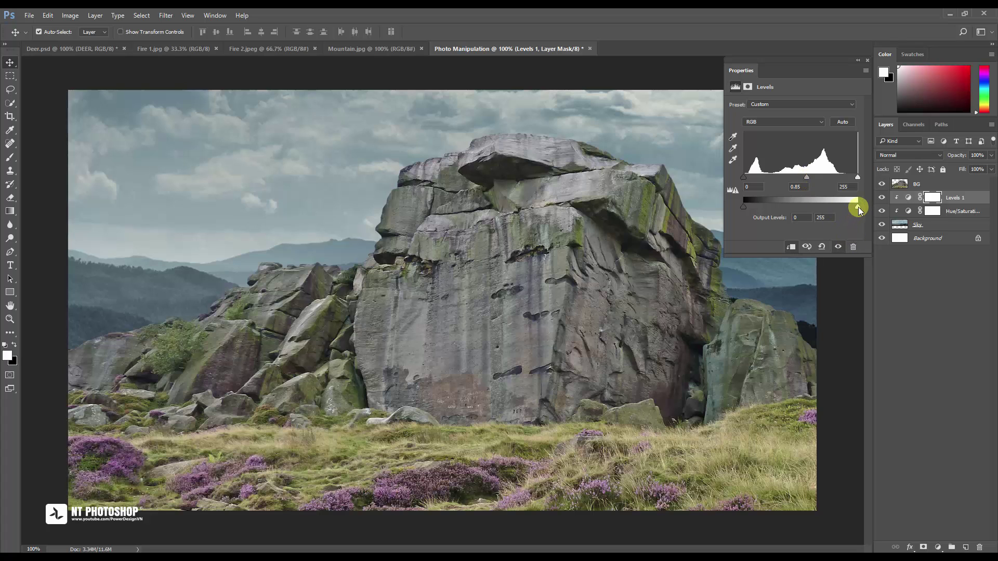
drag(859, 206, 825, 210)
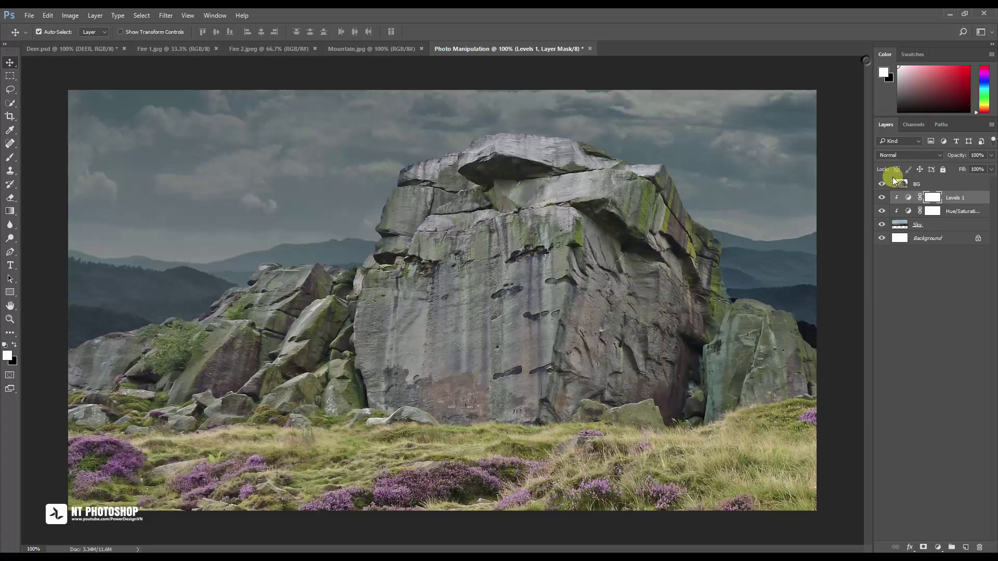
click(867, 60)
click(882, 198)
click(882, 199)
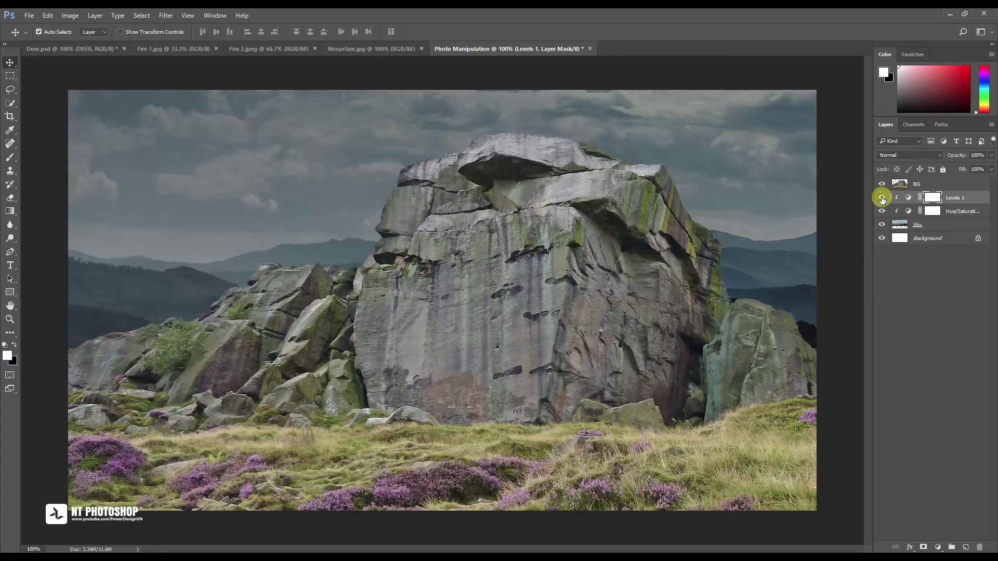
click(931, 184)
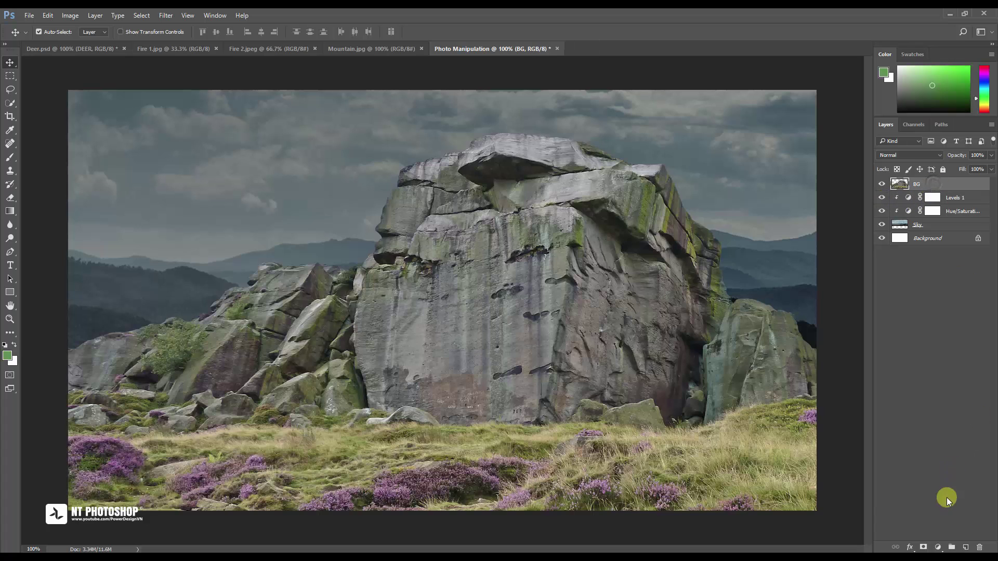
Clip a Brightness/Contrast adjustment to BG with contrast -5.
click(937, 548)
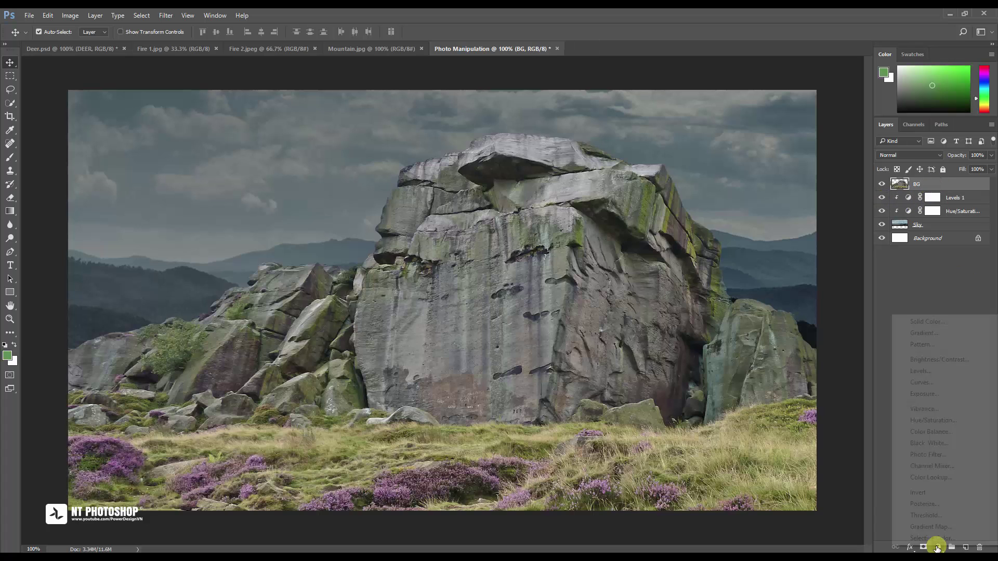
click(947, 360)
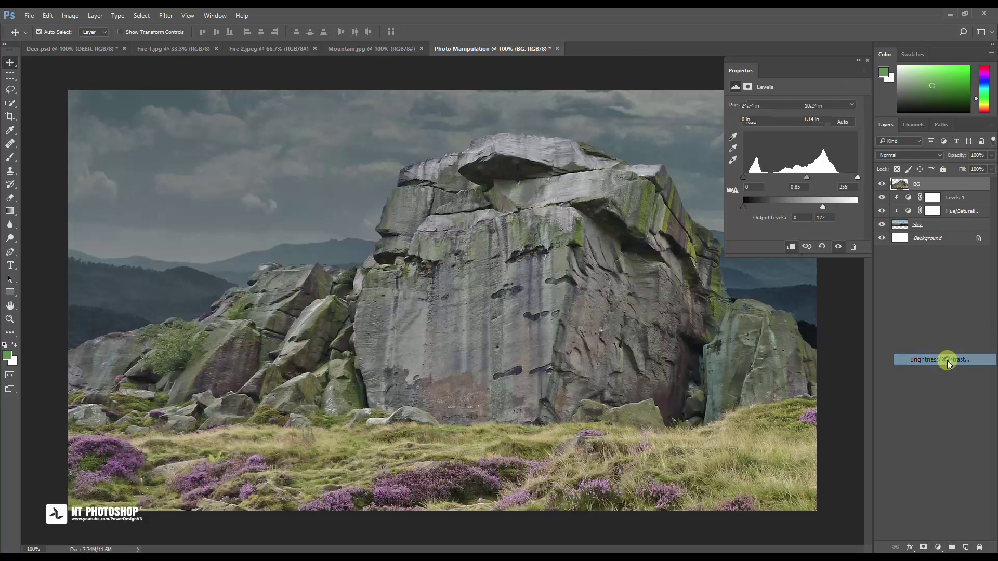
click(797, 249)
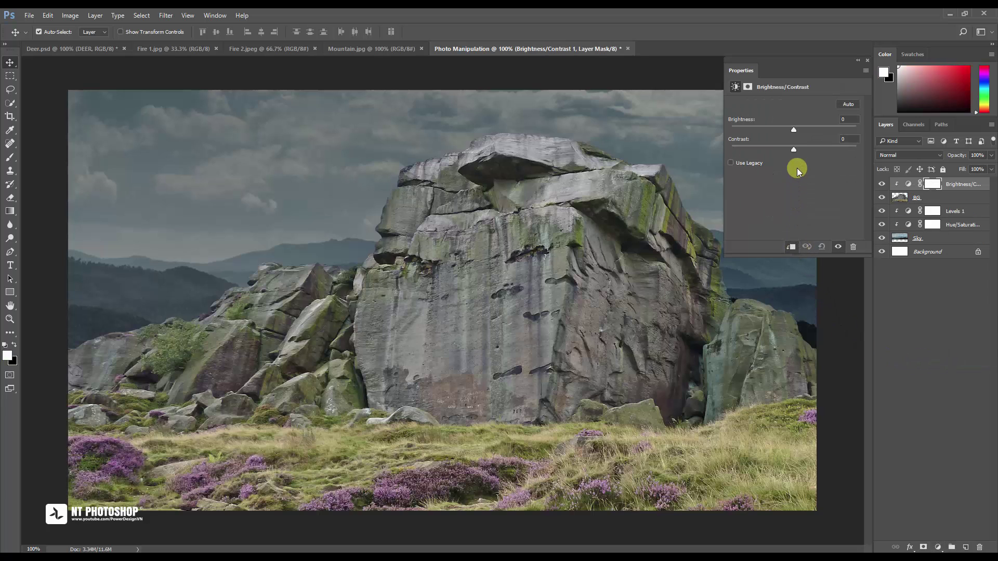
drag(794, 149, 783, 152)
click(867, 60)
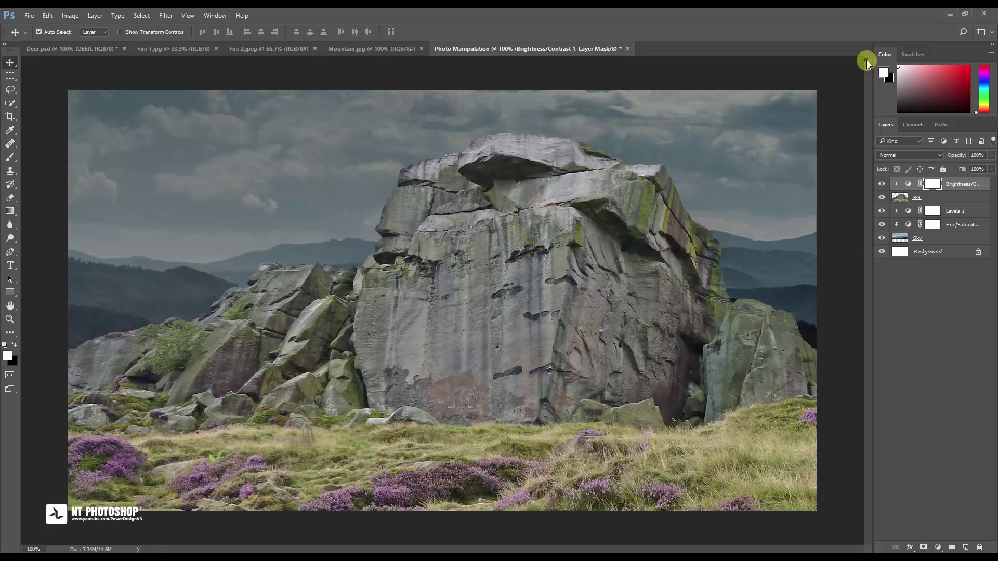
click(881, 185)
click(881, 185)
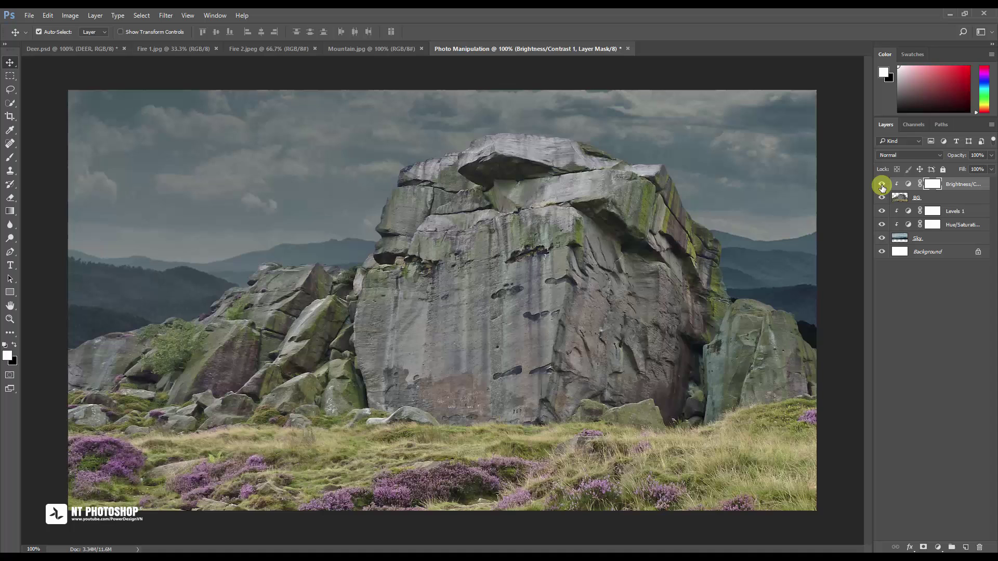
Clip a Hue/Saturation adjustment to BG with saturation -20.
click(937, 547)
click(946, 421)
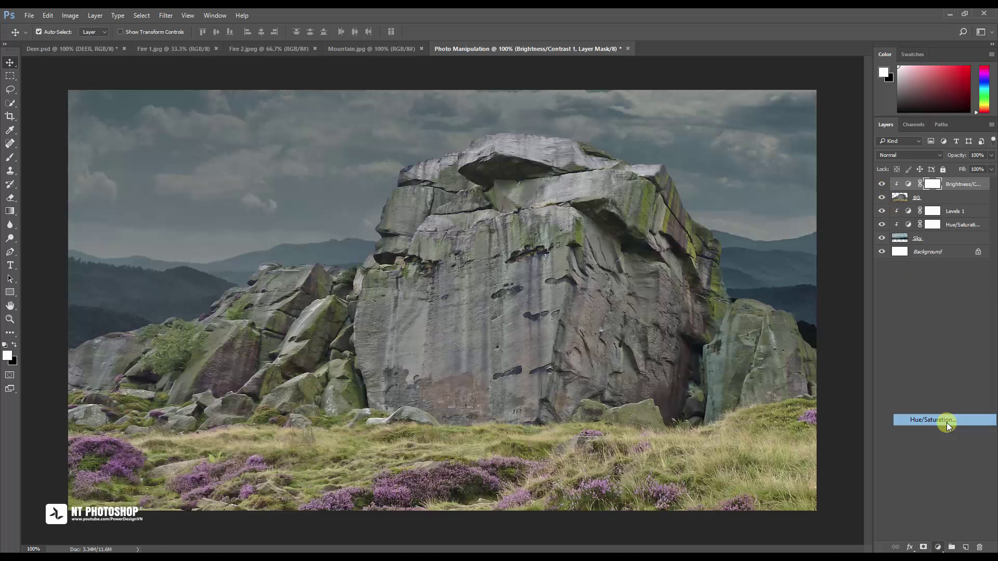
click(792, 246)
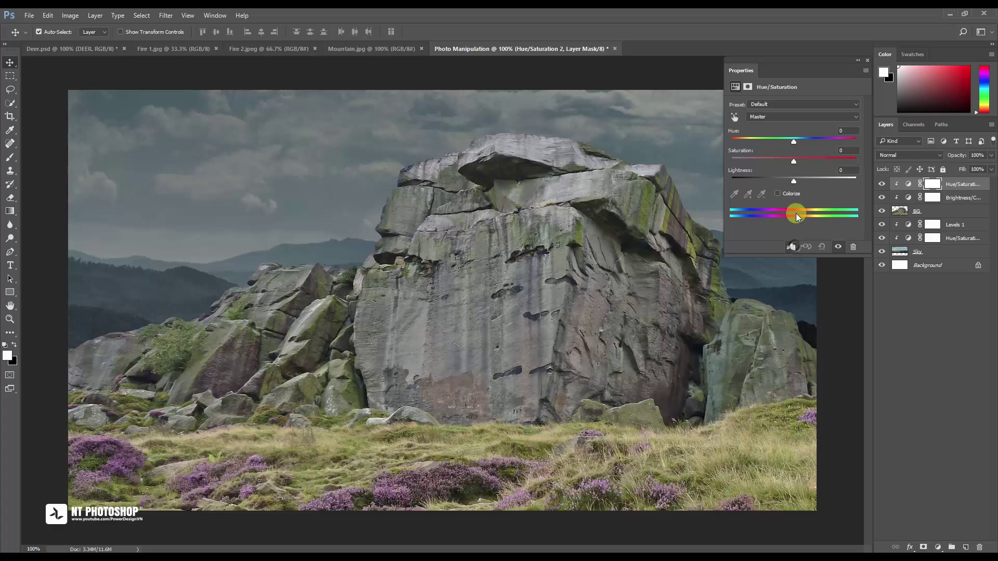
drag(797, 163, 788, 162)
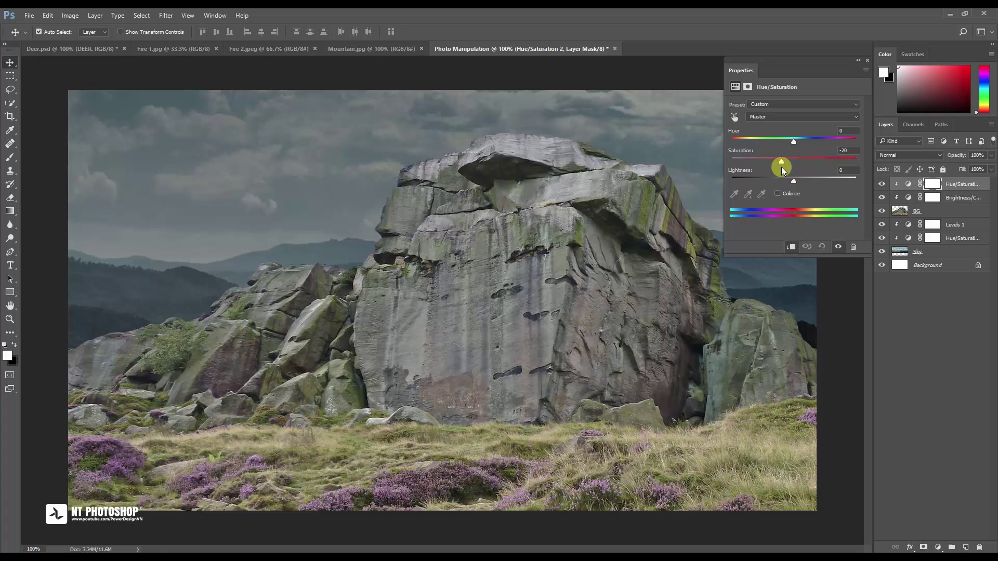
click(866, 63)
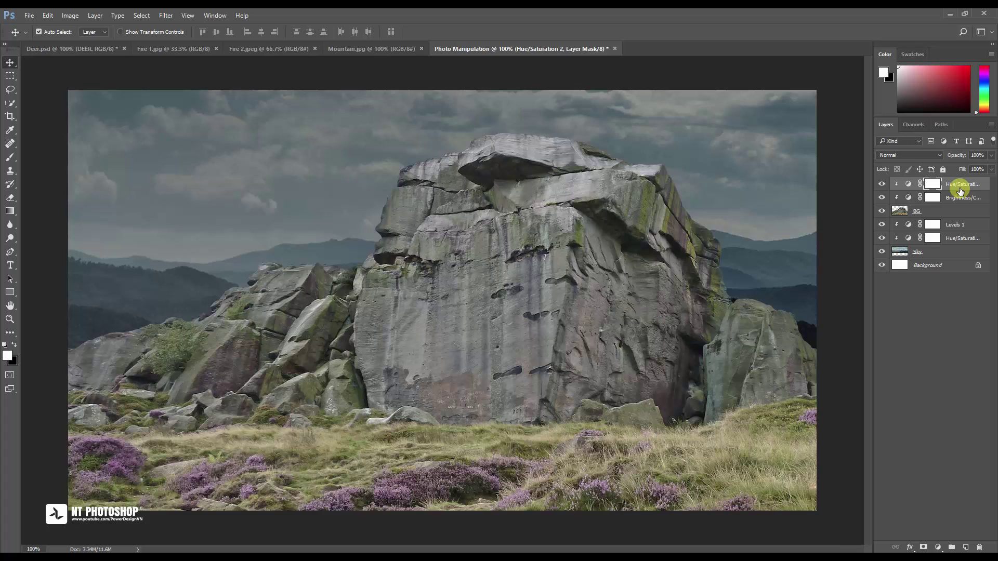
Add a top-level Curves 1 adjustment with highlights pulled down to darken everything.
click(938, 547)
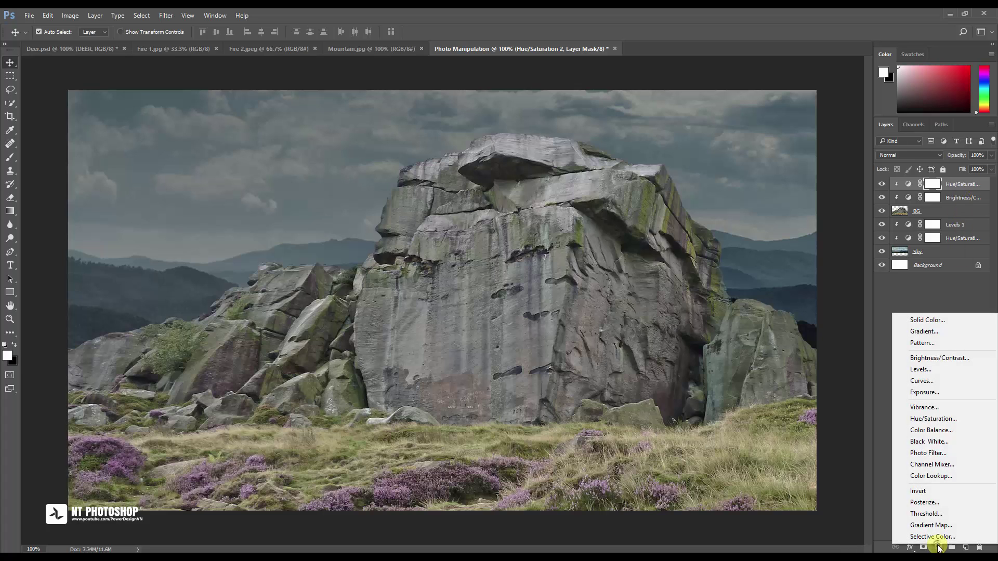
click(956, 382)
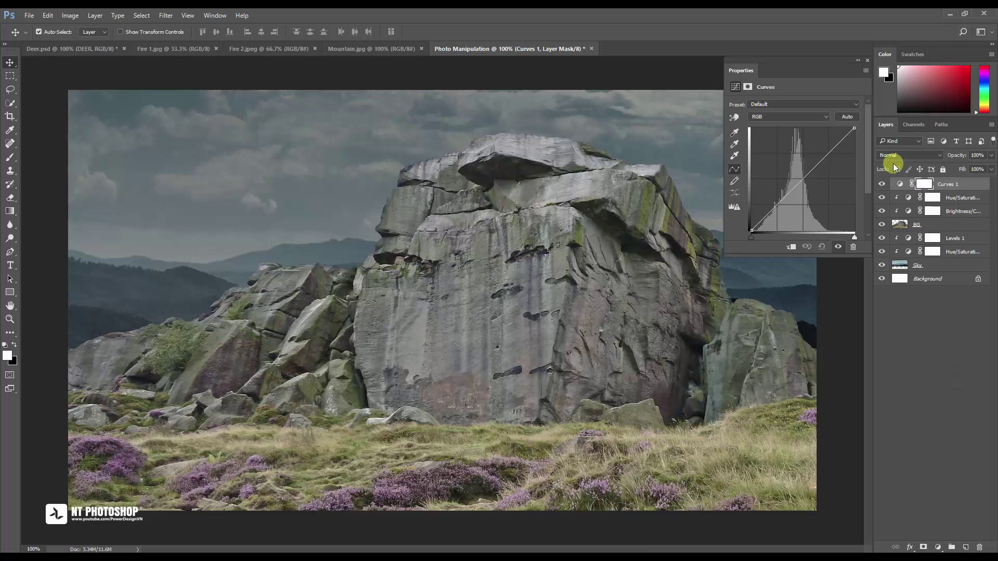
drag(854, 129, 863, 179)
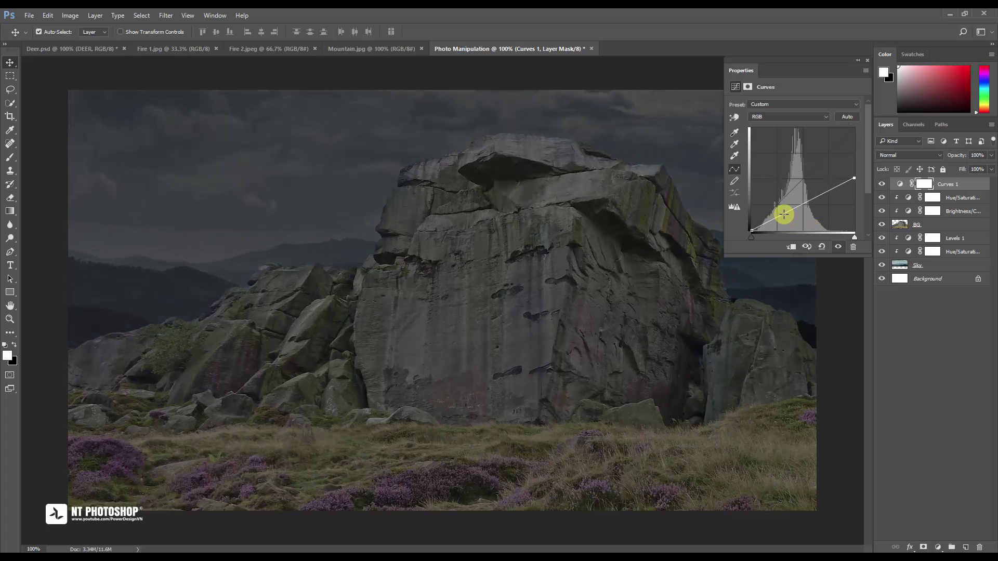
drag(784, 214, 784, 215)
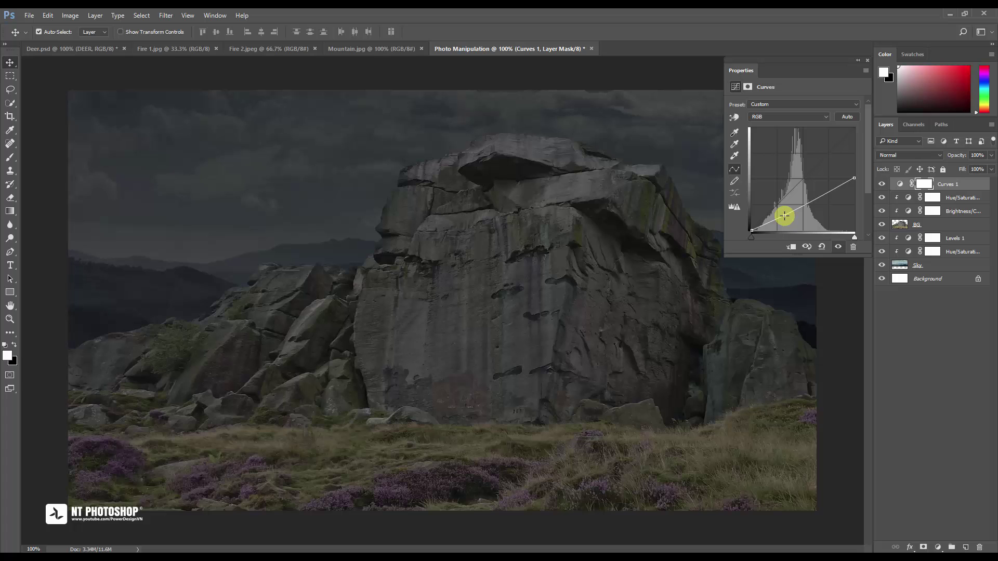
click(867, 60)
click(881, 185)
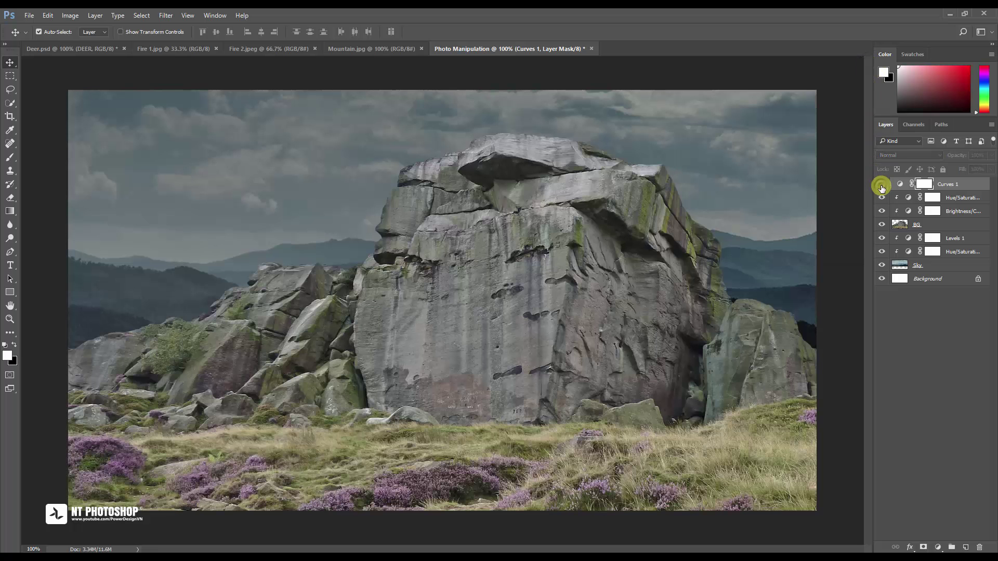
click(881, 185)
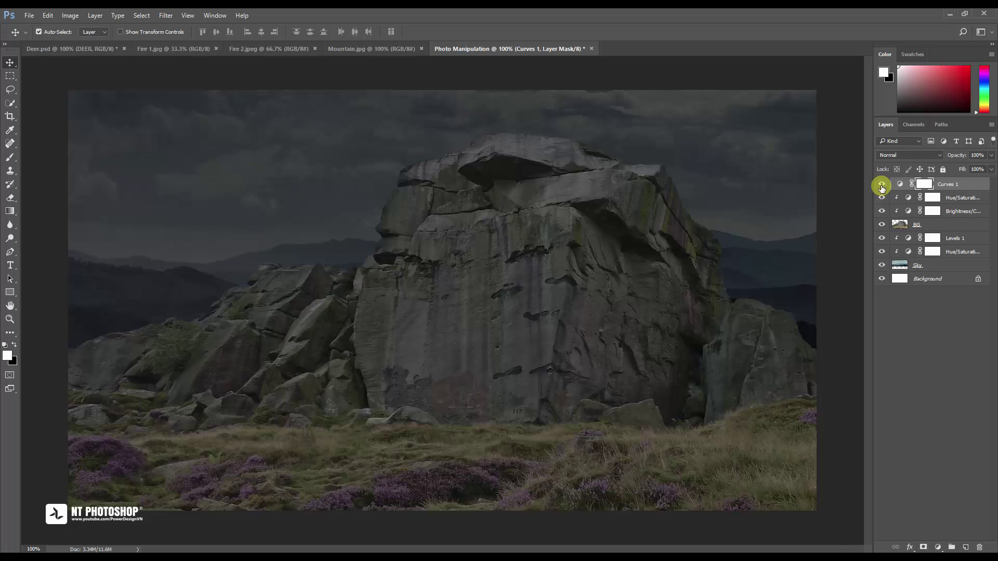
click(912, 307)
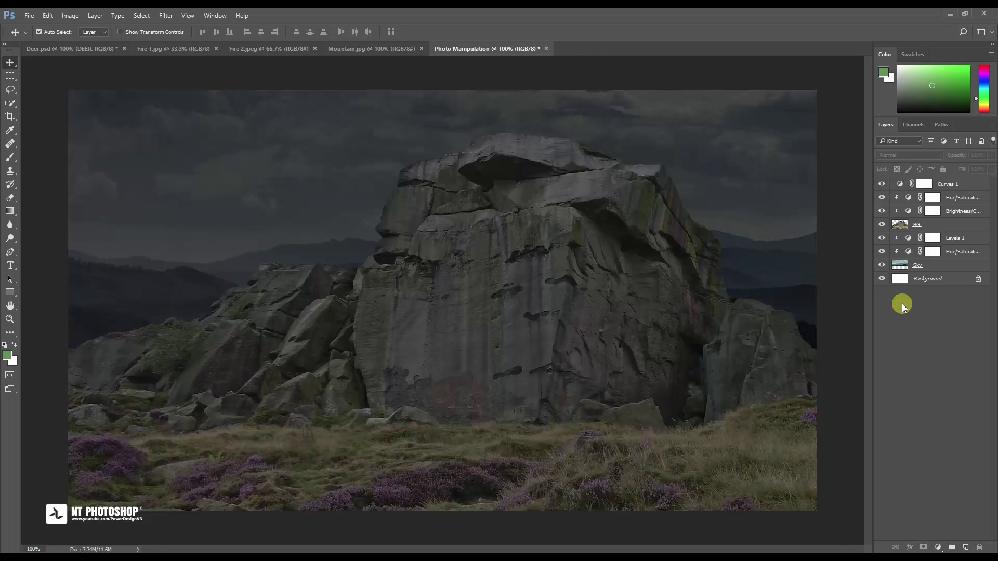
Hide Deer.psd's background and bring the cut-out deer into the composite.
click(66, 50)
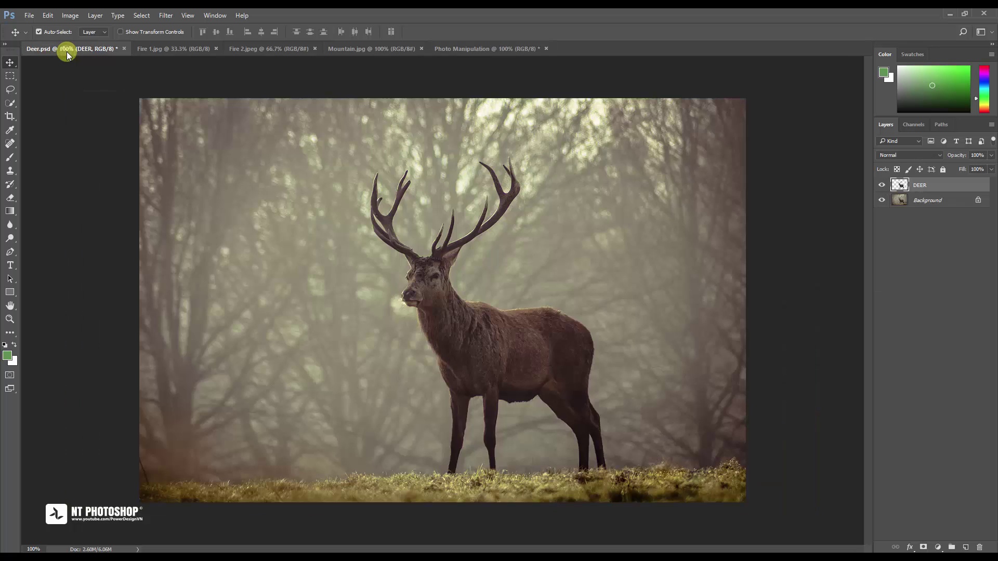
click(881, 200)
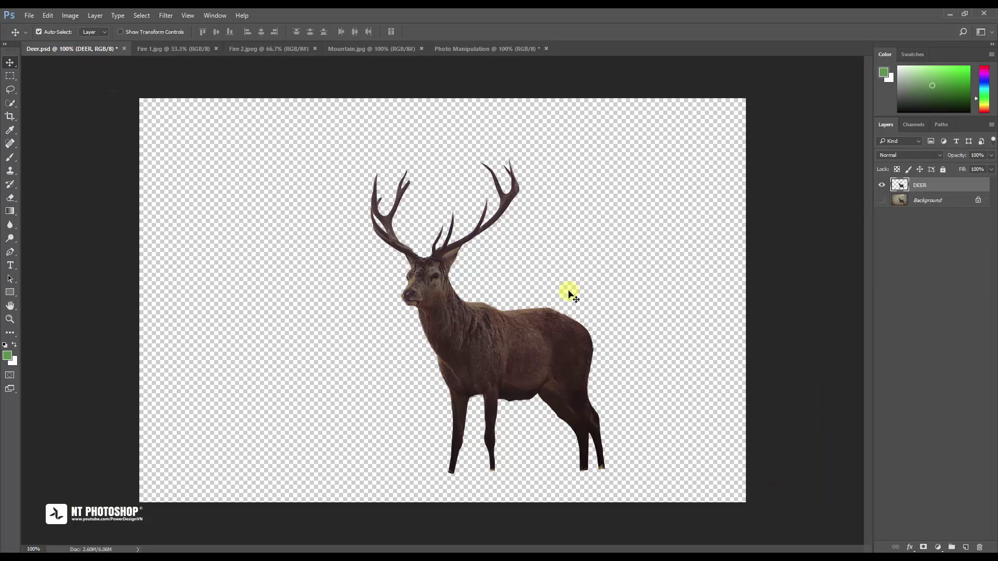
mouse_move(439, 305)
mouse_down()
mouse_move(468, 47)
mouse_move(447, 311)
mouse_up()
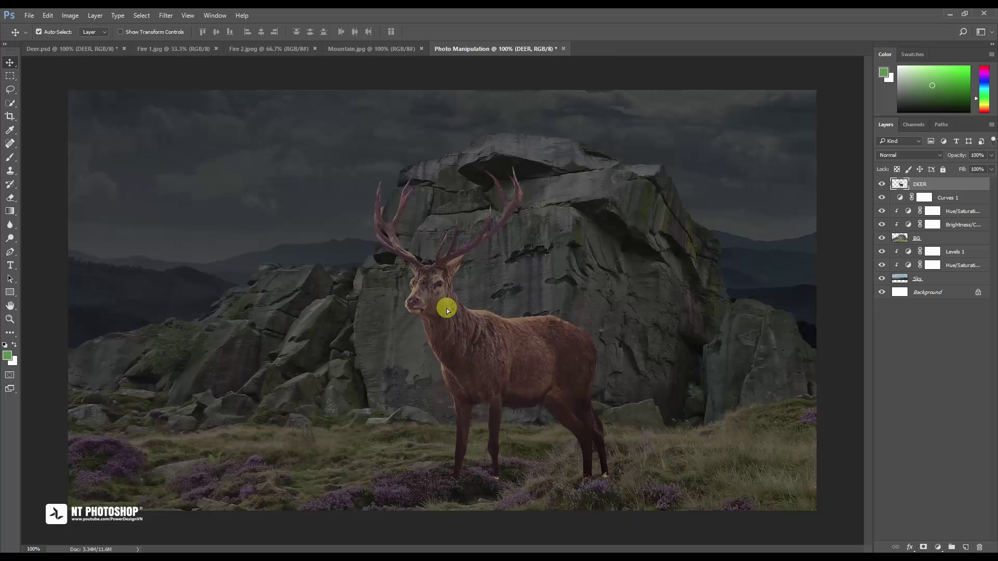
Shrink the deer, set it on the grass before the rock, and add a layer mask.
key(ctrl+t)
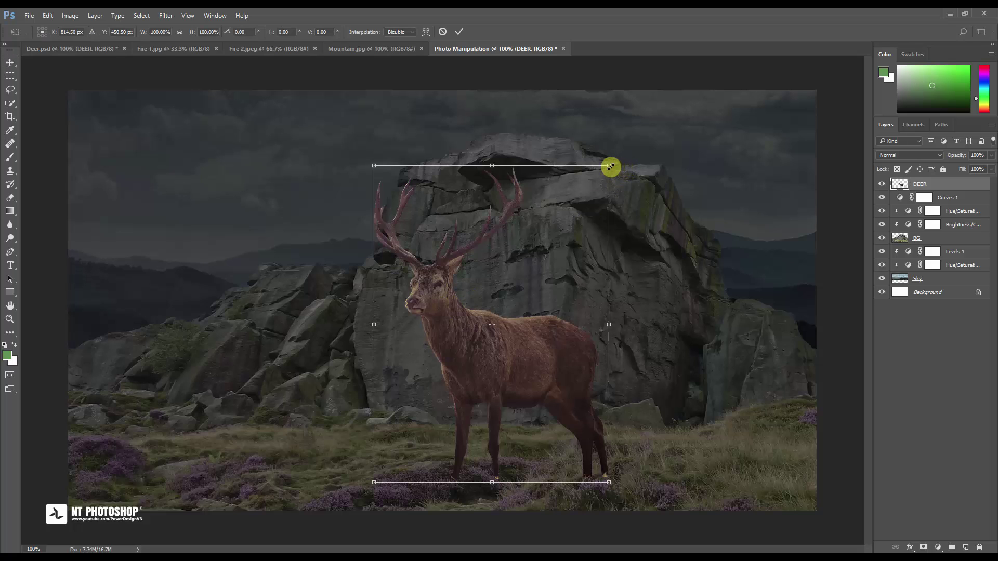
drag(610, 167, 547, 274)
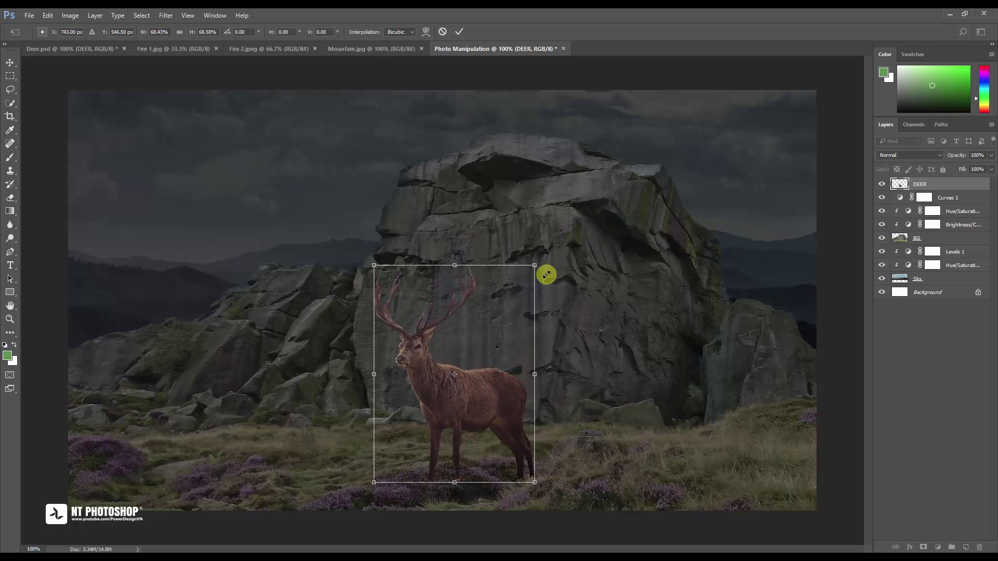
click(459, 32)
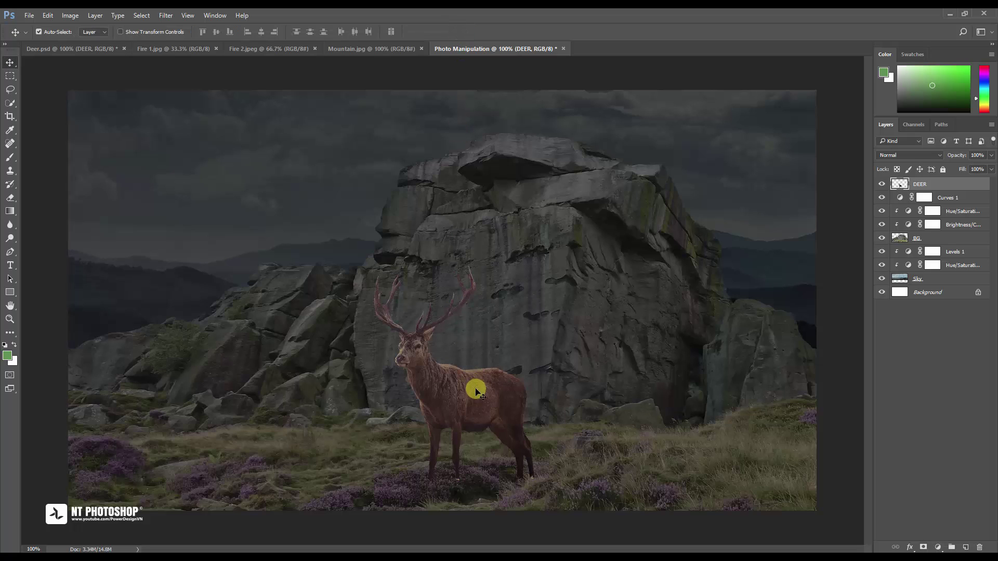
drag(474, 389, 492, 348)
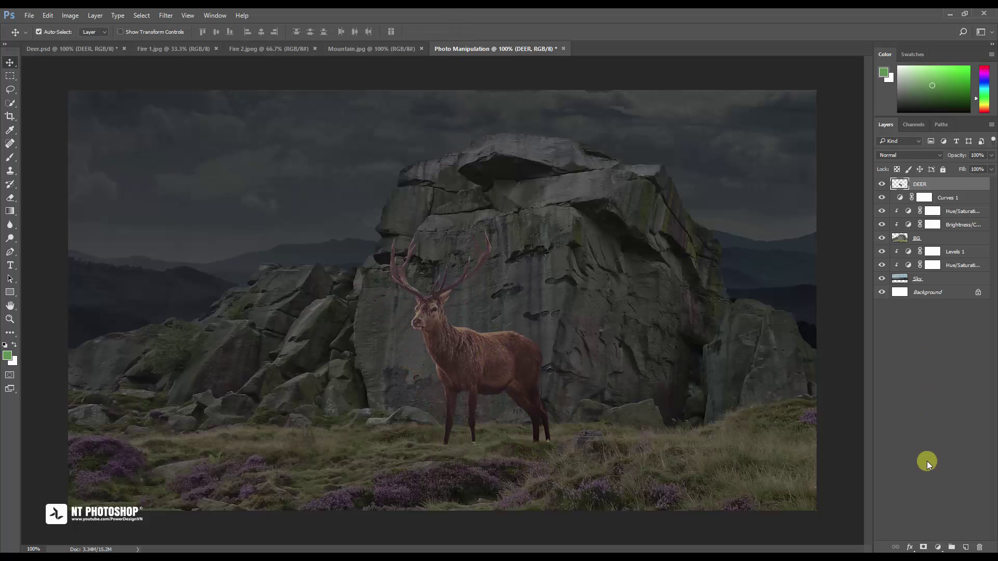
click(924, 548)
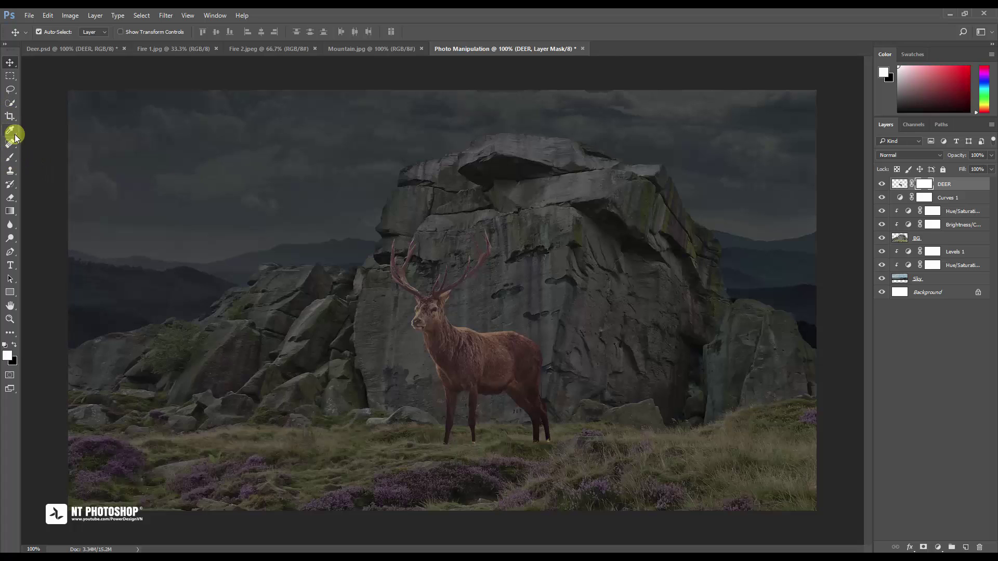
Choose the Grass brush preset and close the brush settings panels.
drag(11, 156, 62, 160)
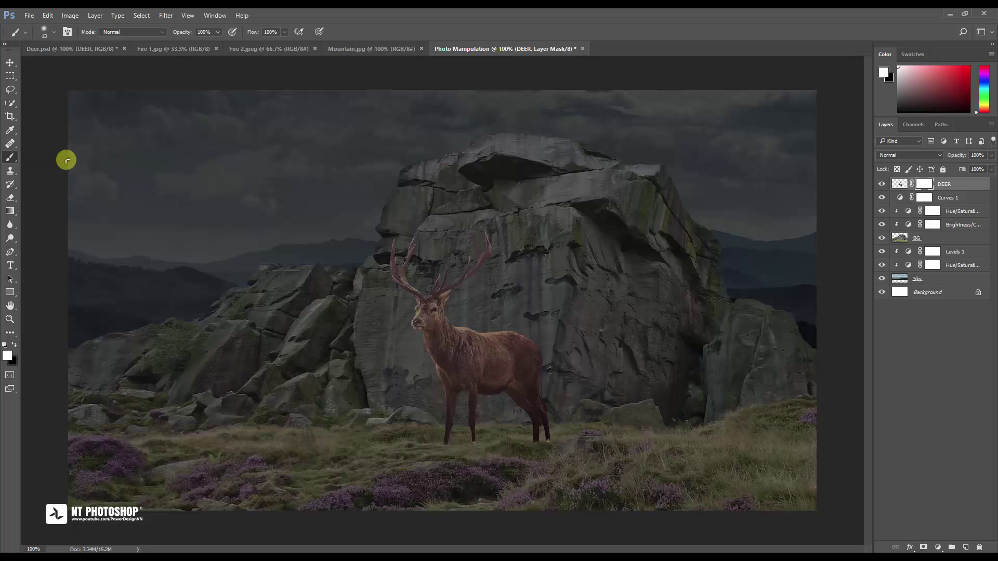
right_click(208, 165)
drag(612, 266, 610, 338)
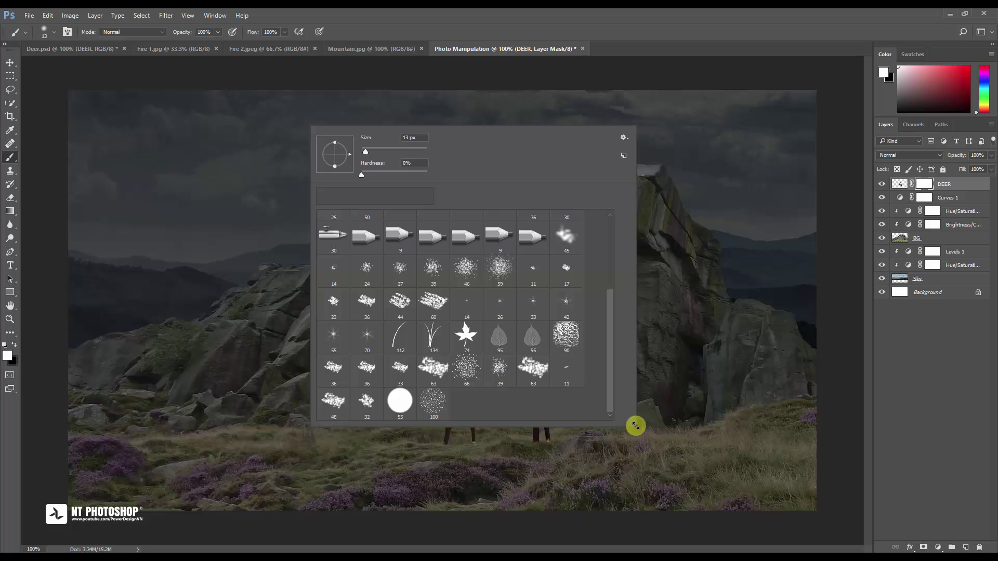
drag(635, 426, 685, 450)
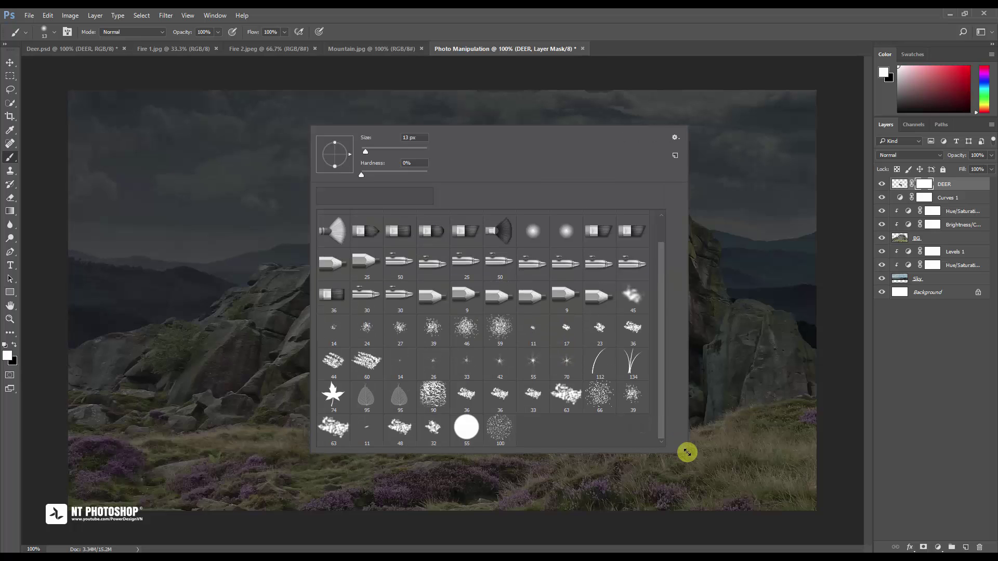
click(640, 370)
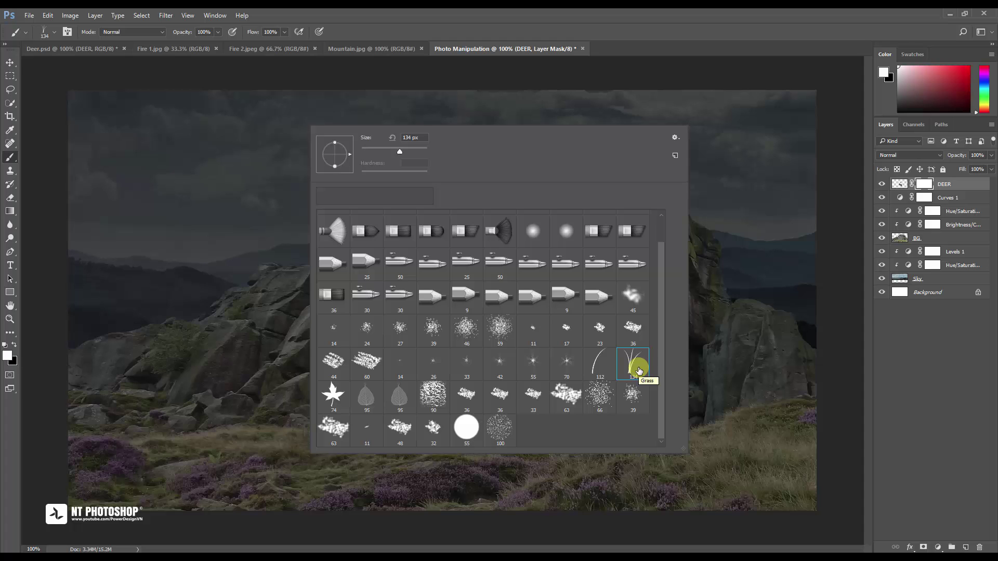
double_click(640, 370)
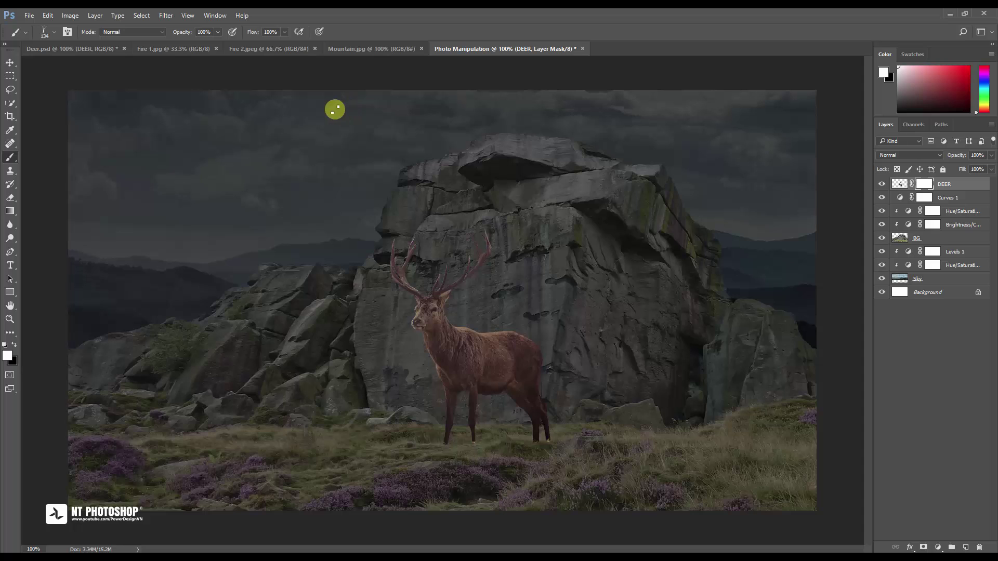
click(68, 32)
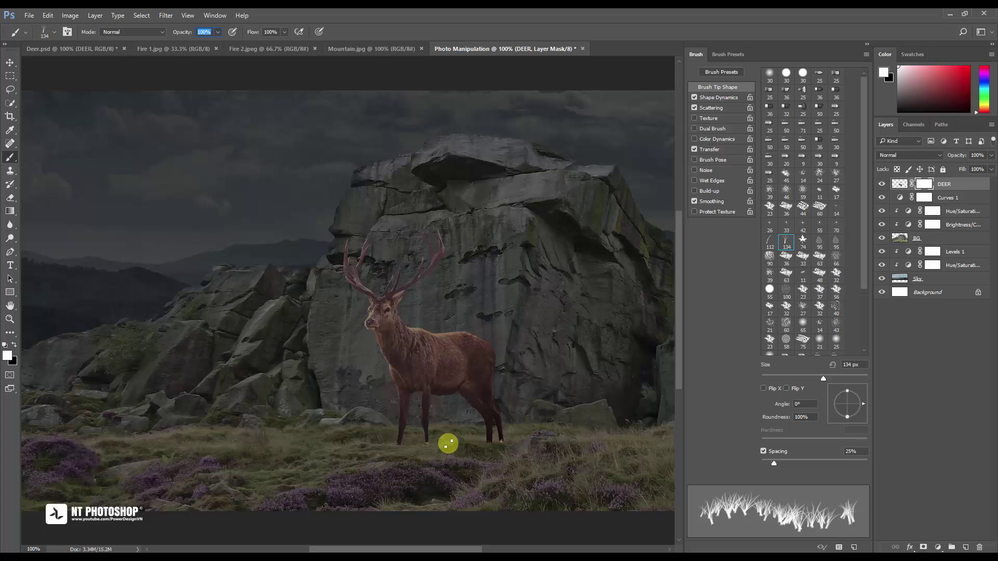
click(866, 54)
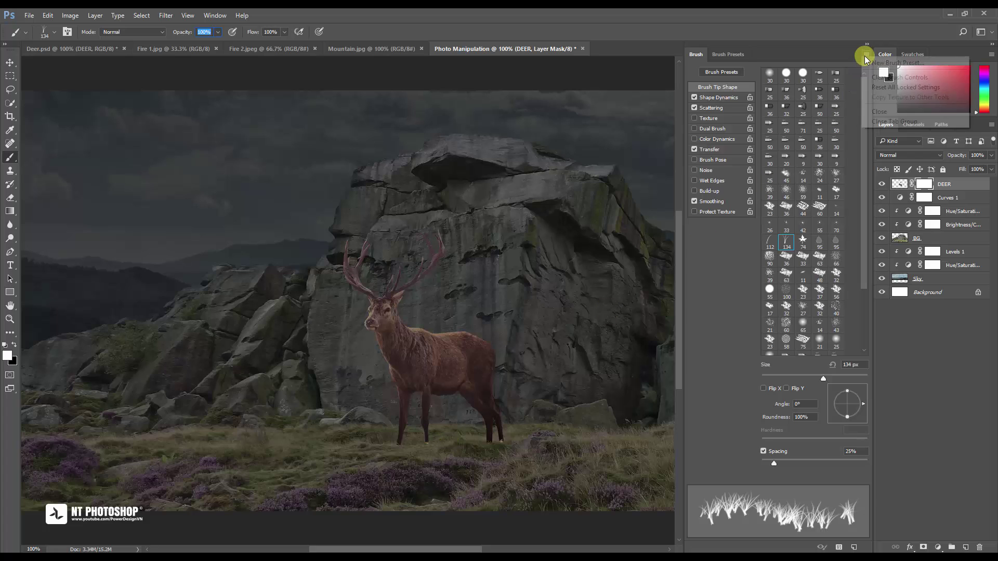
click(884, 121)
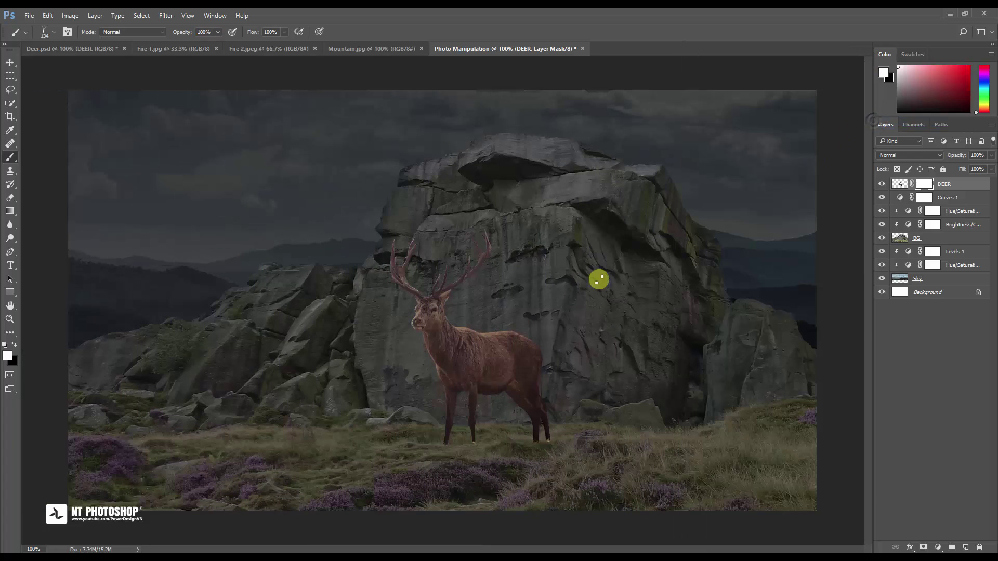
Paint black with a 78 px grass brush on the DEER mask over the hind hooves.
key(ctrl+plus)
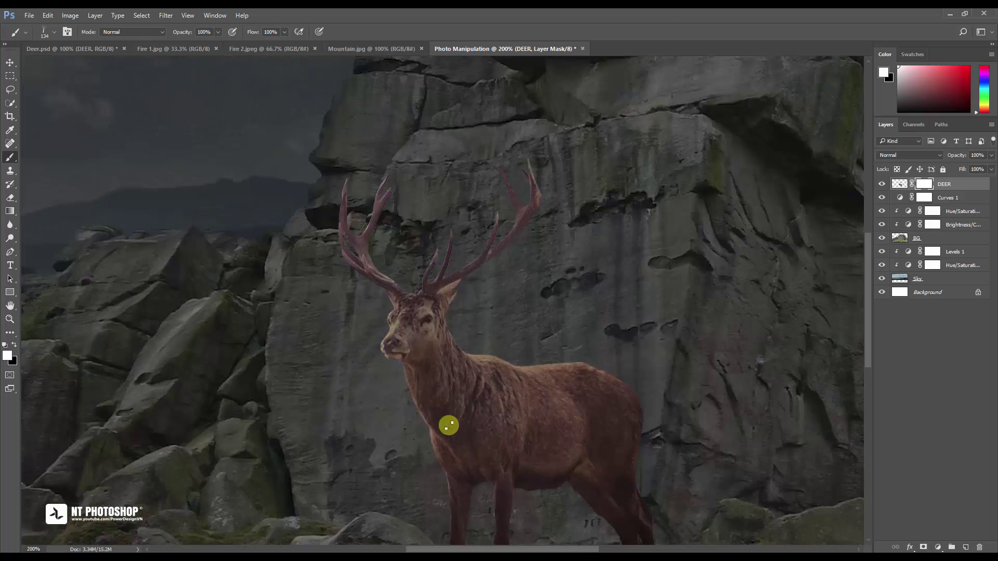
drag(475, 448, 379, 122)
drag(396, 305, 397, 338)
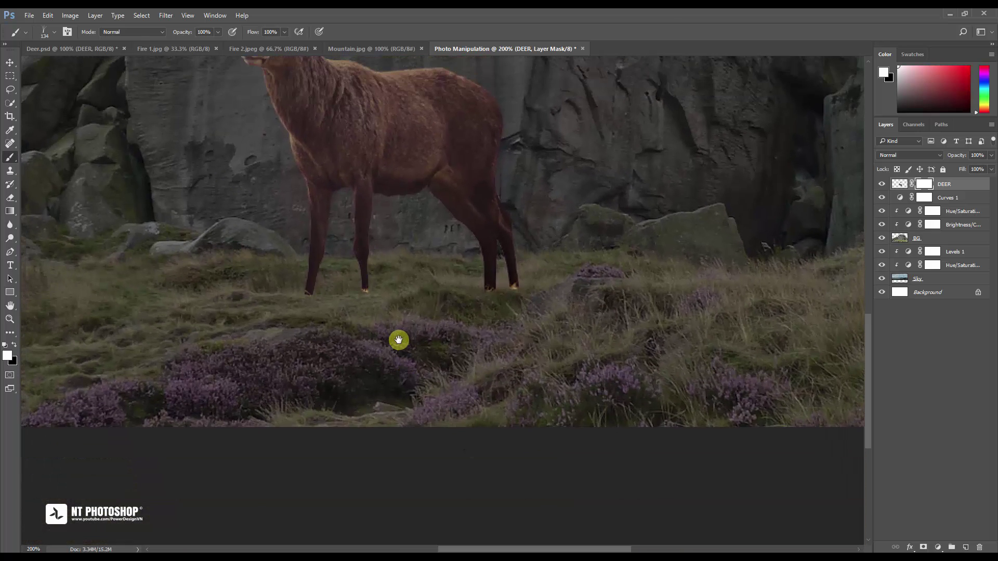
key(x)
right_click(343, 283)
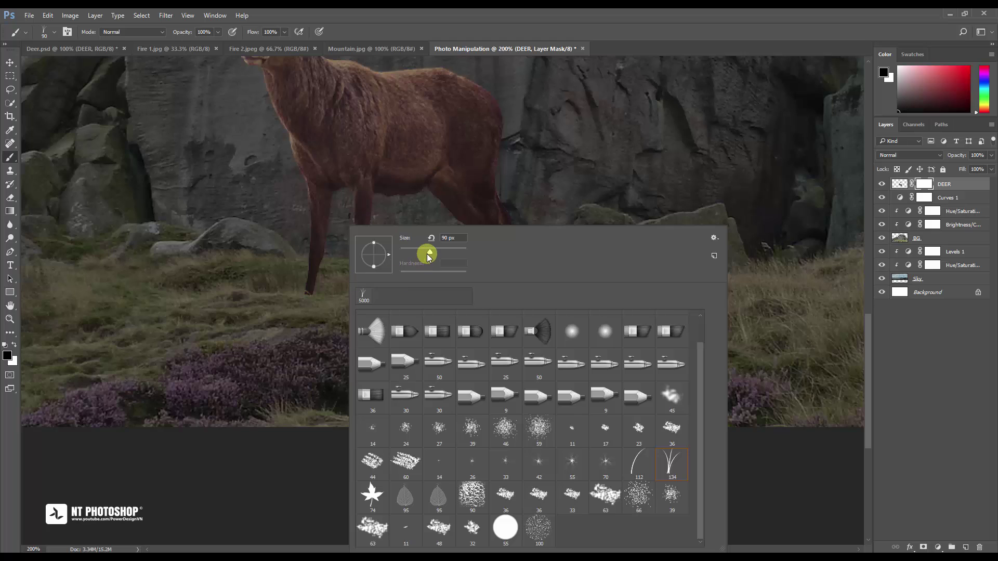
drag(428, 252, 411, 252)
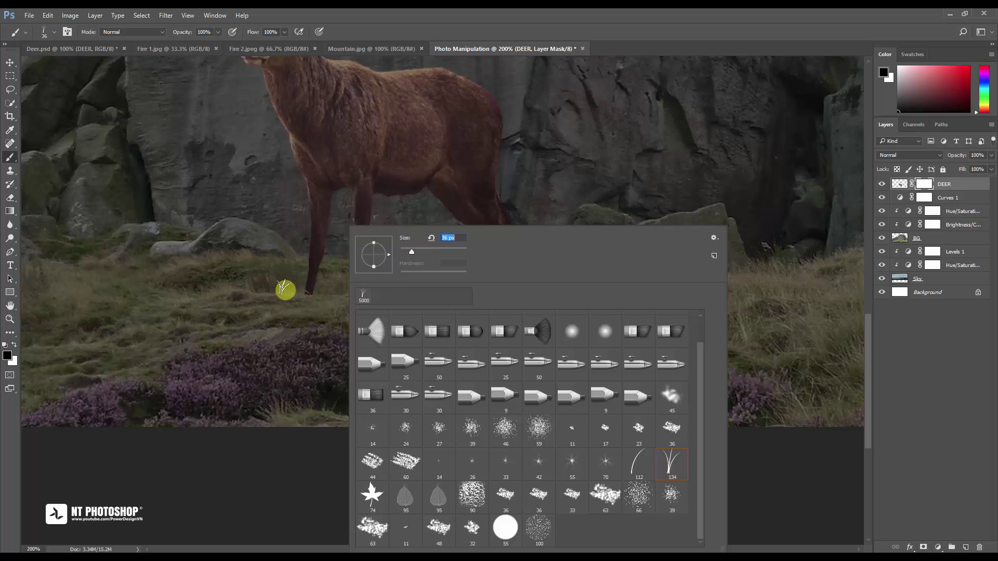
click(286, 289)
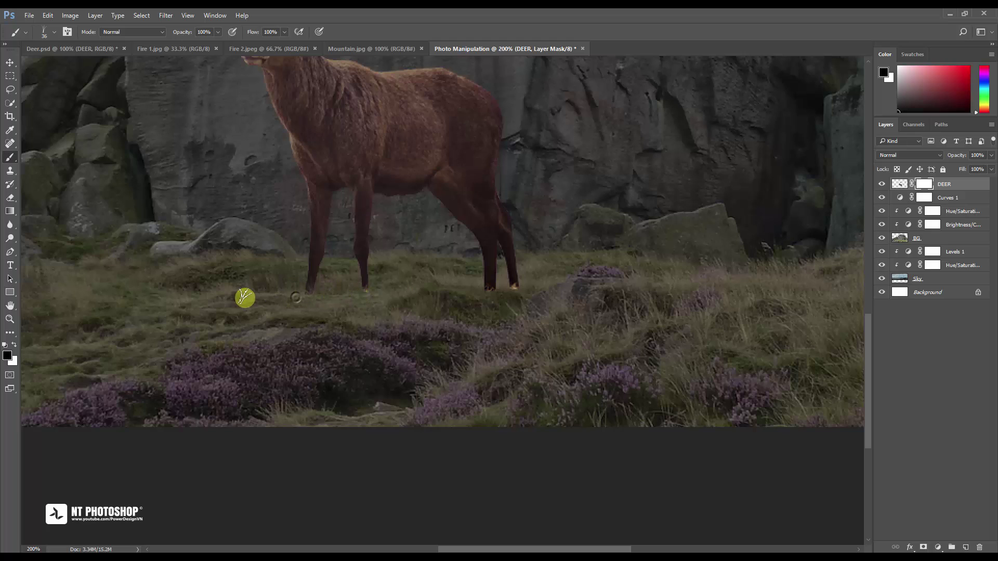
mouse_move(454, 303)
mouse_down()
mouse_move(498, 287)
mouse_move(566, 283)
mouse_move(385, 296)
mouse_move(445, 305)
mouse_move(240, 284)
mouse_move(537, 297)
mouse_move(550, 286)
mouse_move(301, 290)
mouse_move(406, 290)
mouse_move(365, 292)
mouse_move(353, 310)
mouse_up()
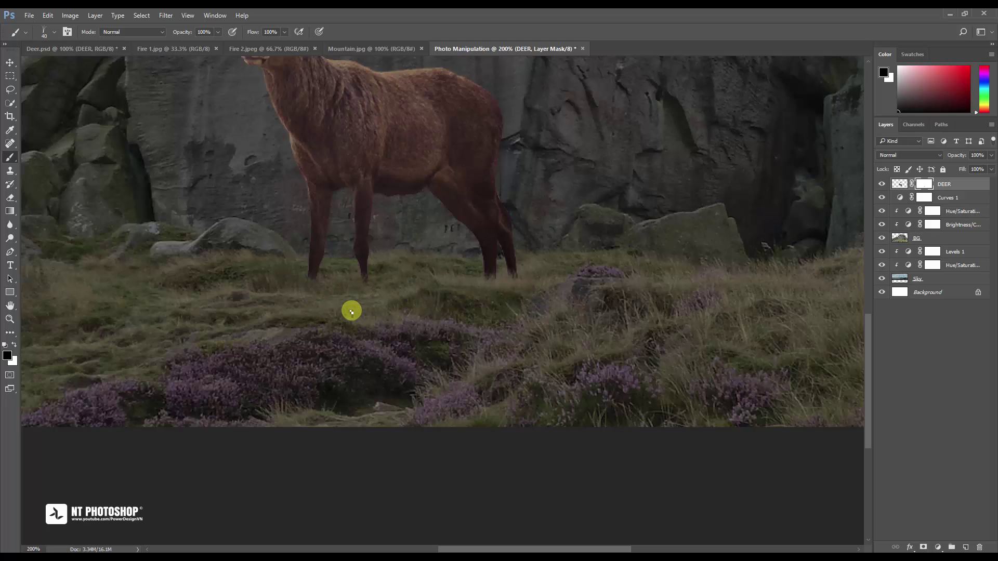
key(ctrl+minus)
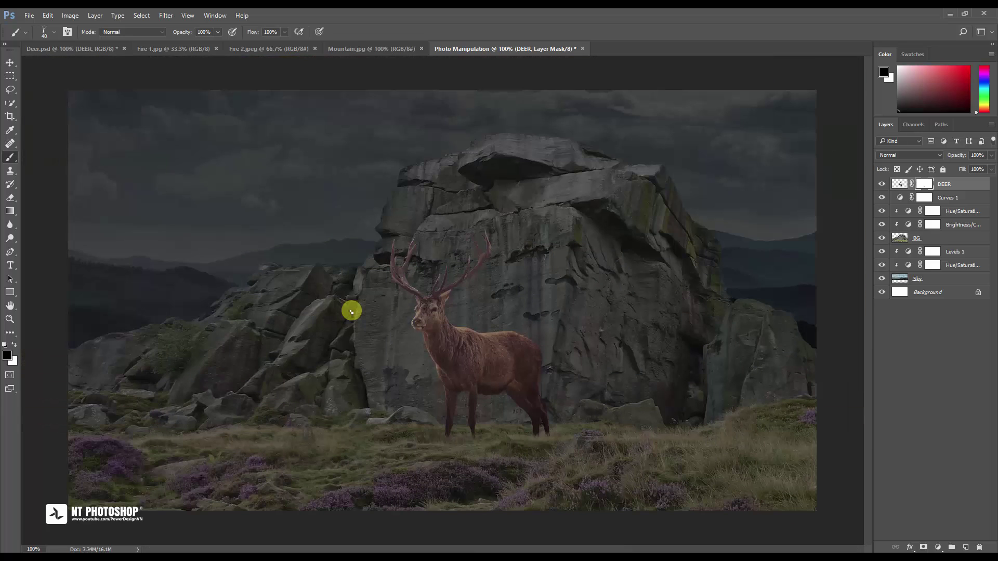
click(9, 63)
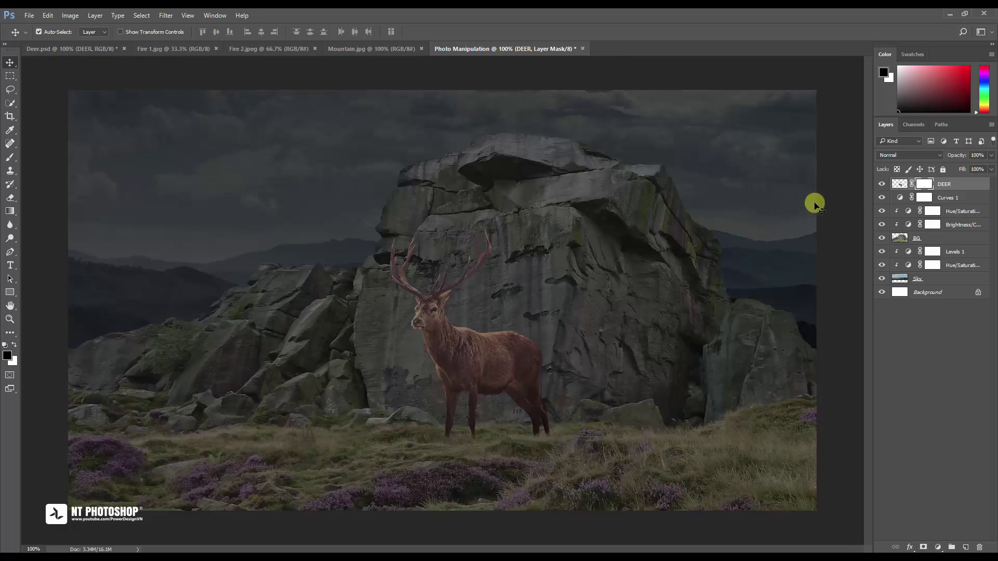
Clip a Brightness/Contrast adjustment to DEER with brightness about -40.
click(937, 548)
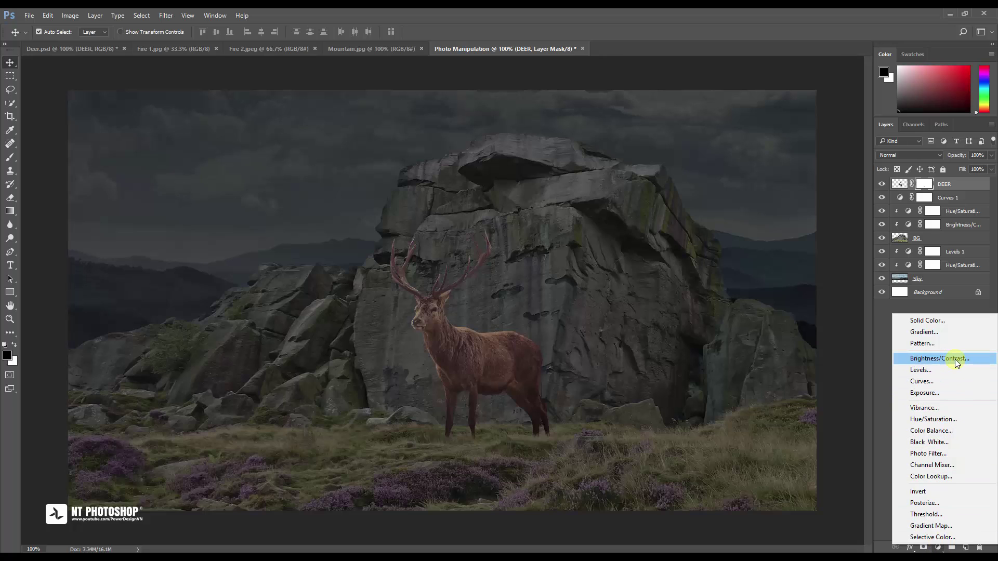
click(939, 359)
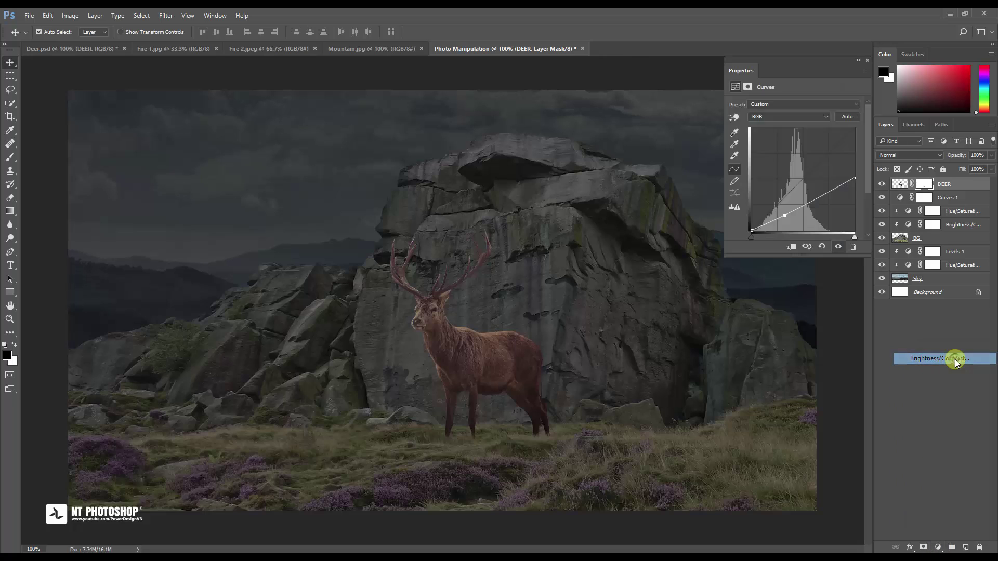
click(789, 249)
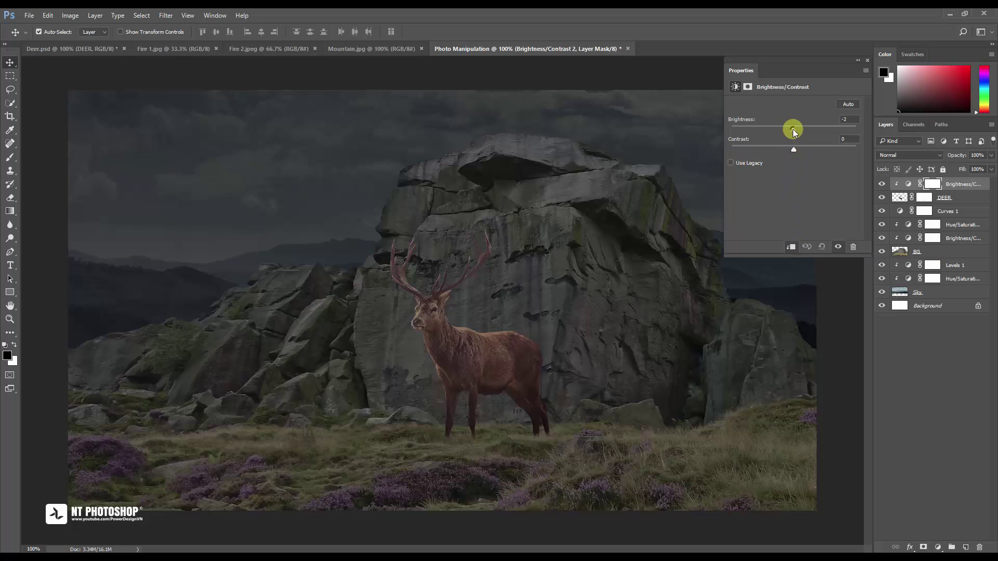
drag(794, 130, 778, 131)
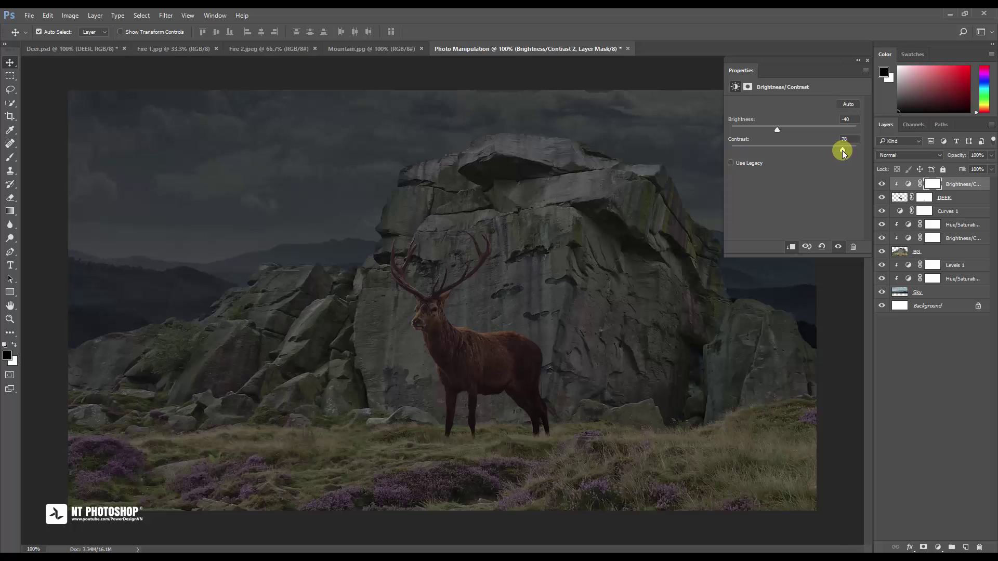
click(867, 61)
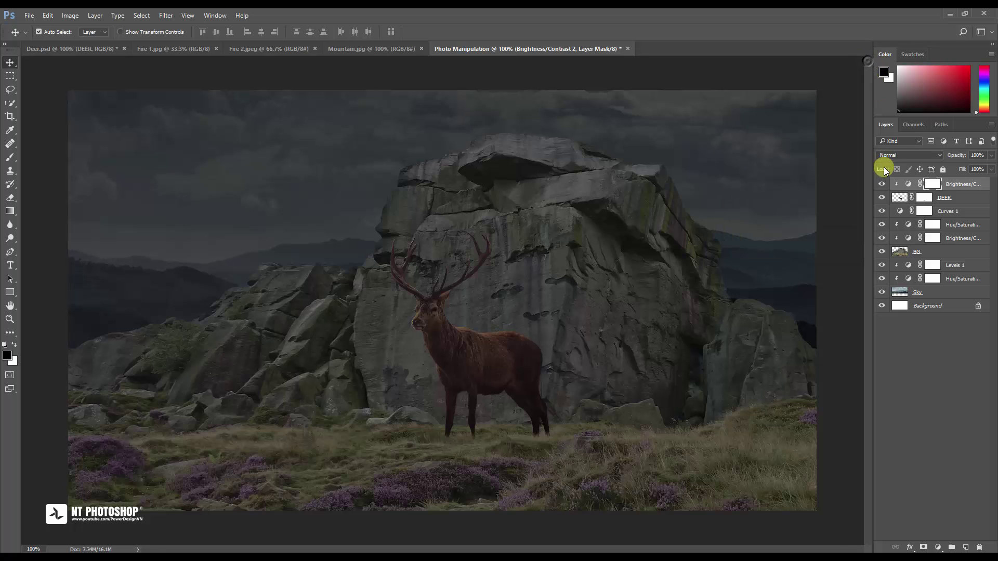
click(882, 184)
click(881, 185)
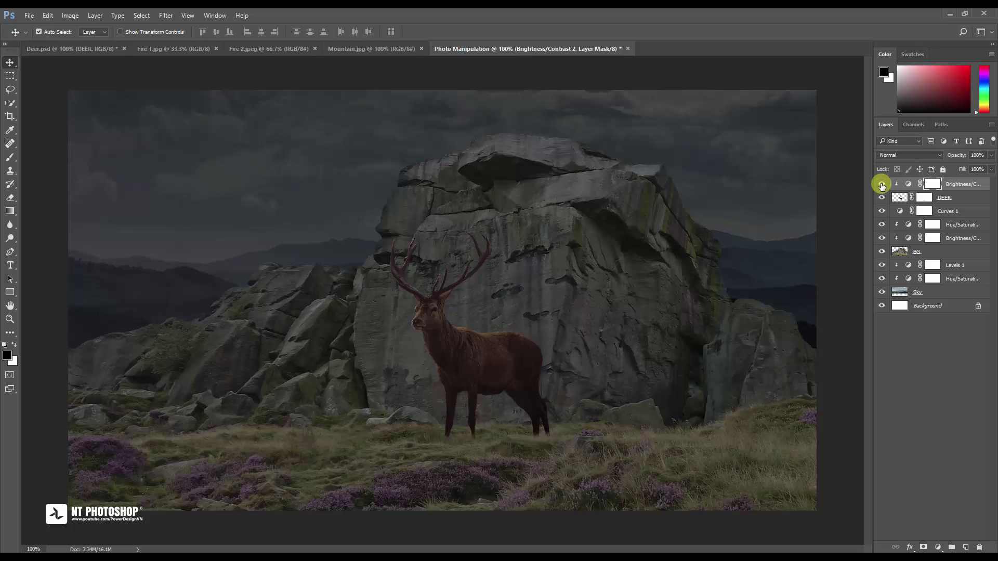
Add a new layer named Shadow above Curves 1 and set the foreground to black.
click(952, 210)
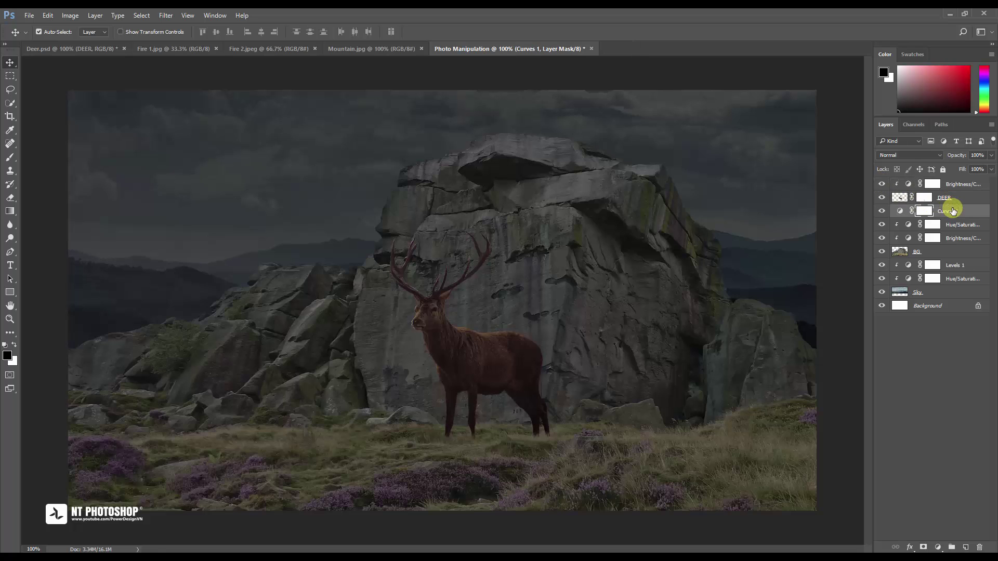
click(965, 547)
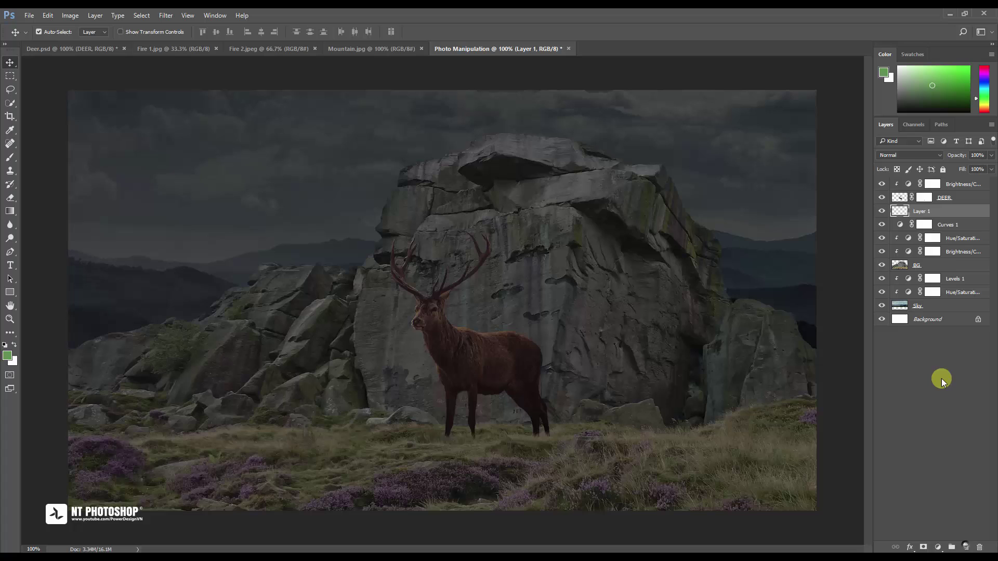
double_click(928, 212)
key(Return)
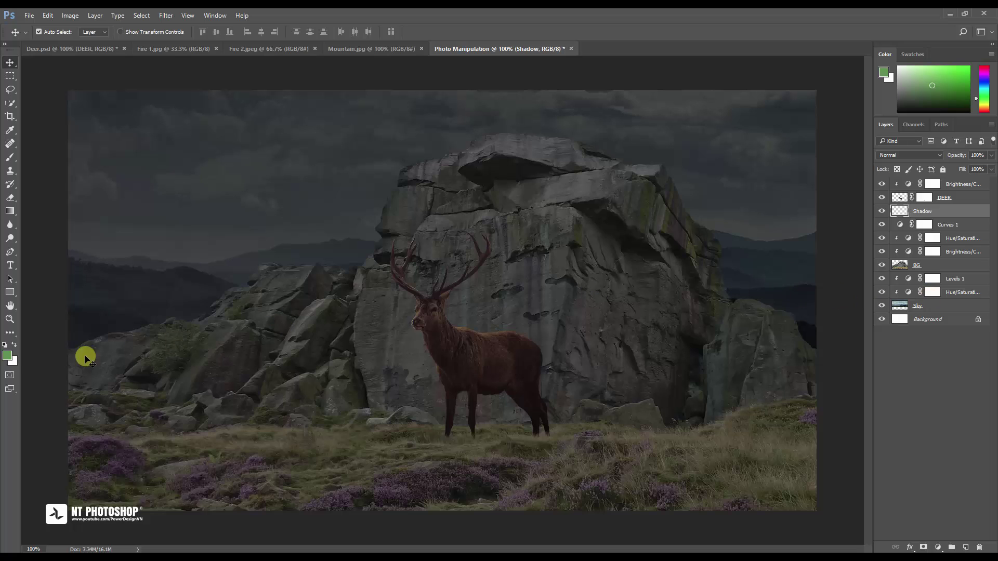
click(7, 356)
drag(382, 230, 366, 284)
click(601, 147)
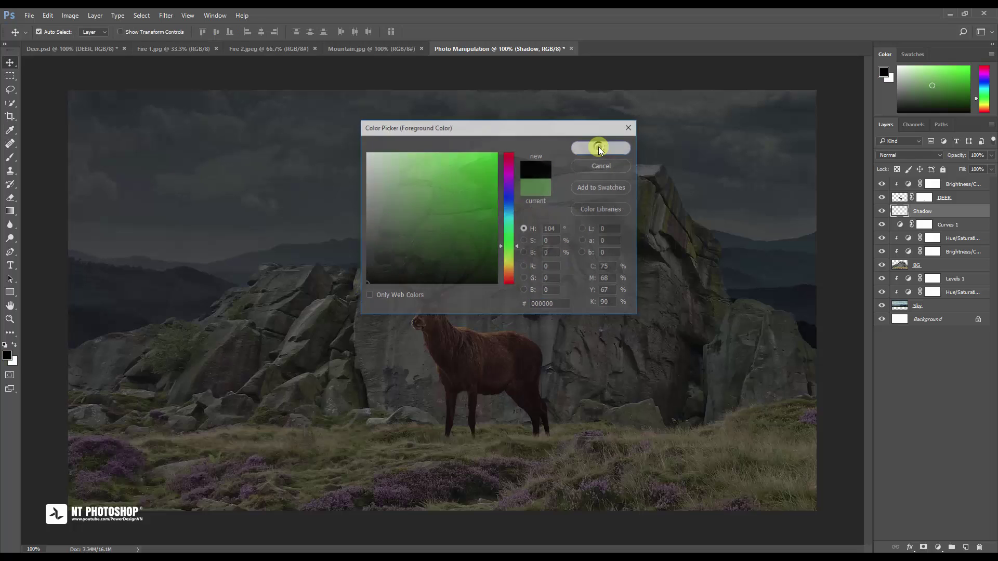
Paint a soft black patch behind the antlers with a 250 px 0%-hardness round brush.
key(v)
click(10, 157)
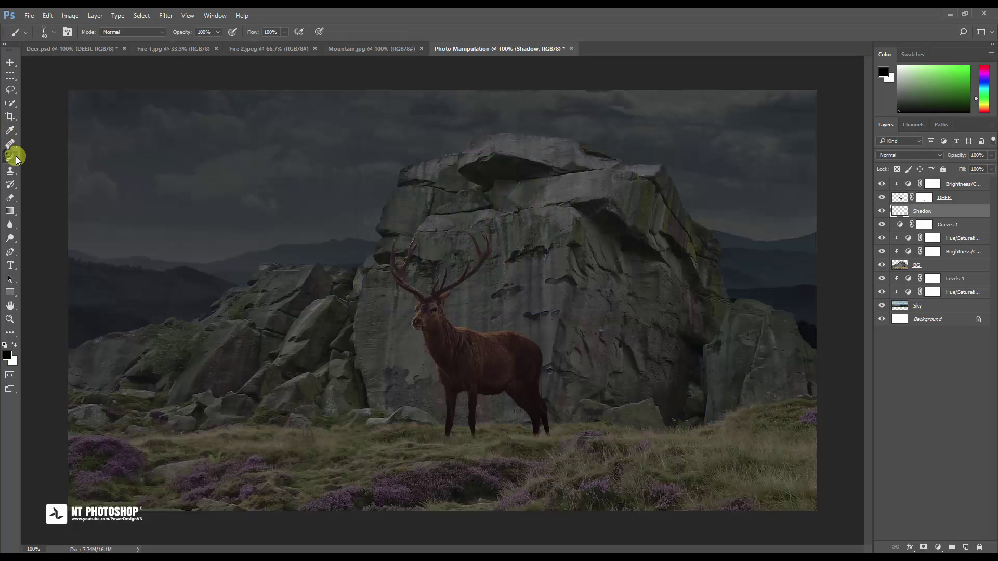
right_click(320, 201)
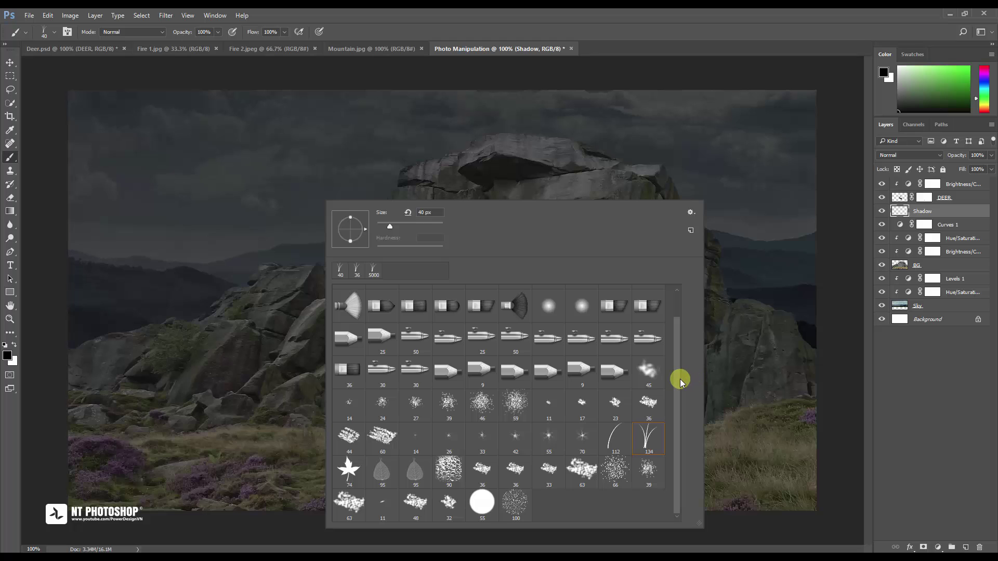
drag(679, 380, 677, 345)
click(350, 301)
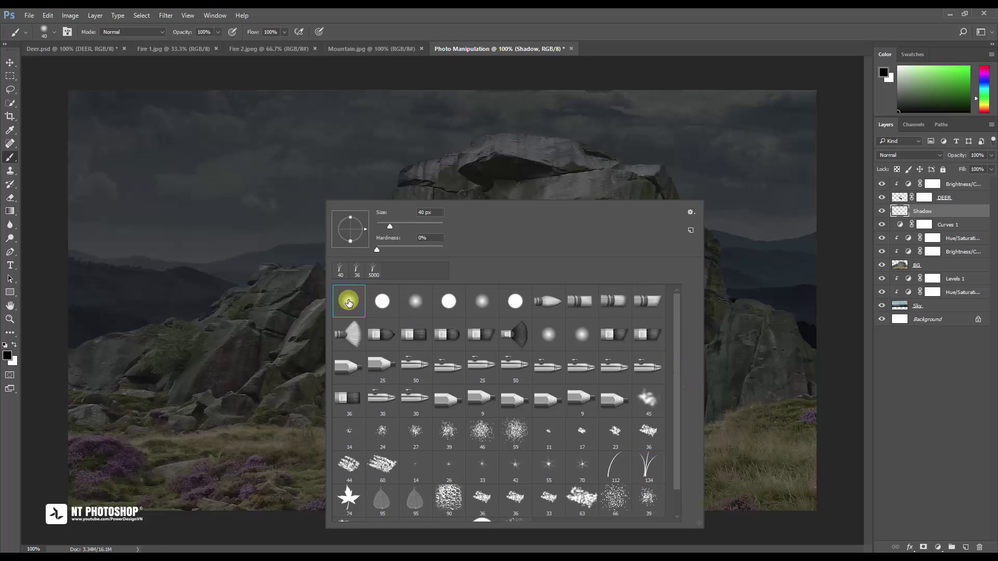
click(217, 232)
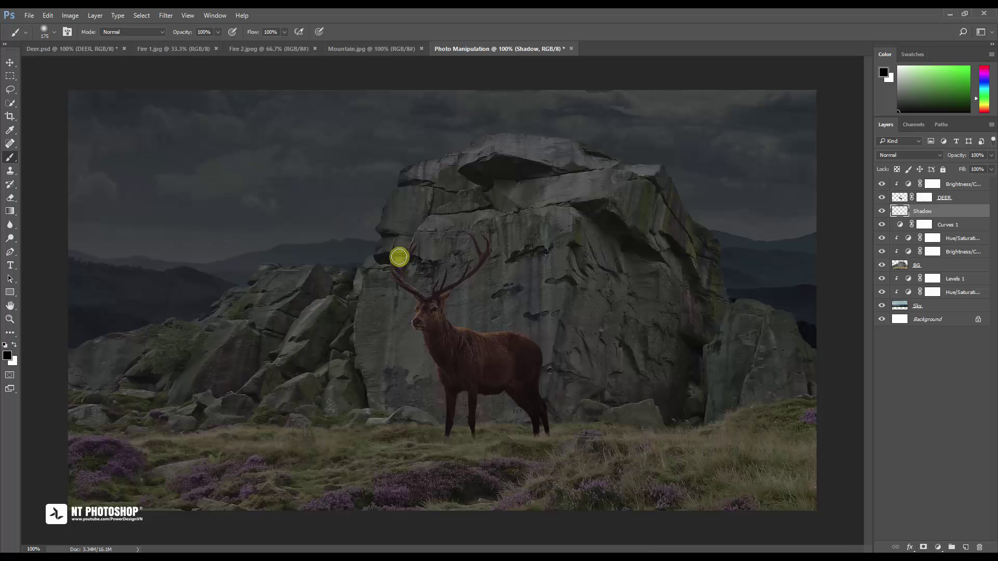
key(bracketright)
key(bracketright)
key(bracketright)
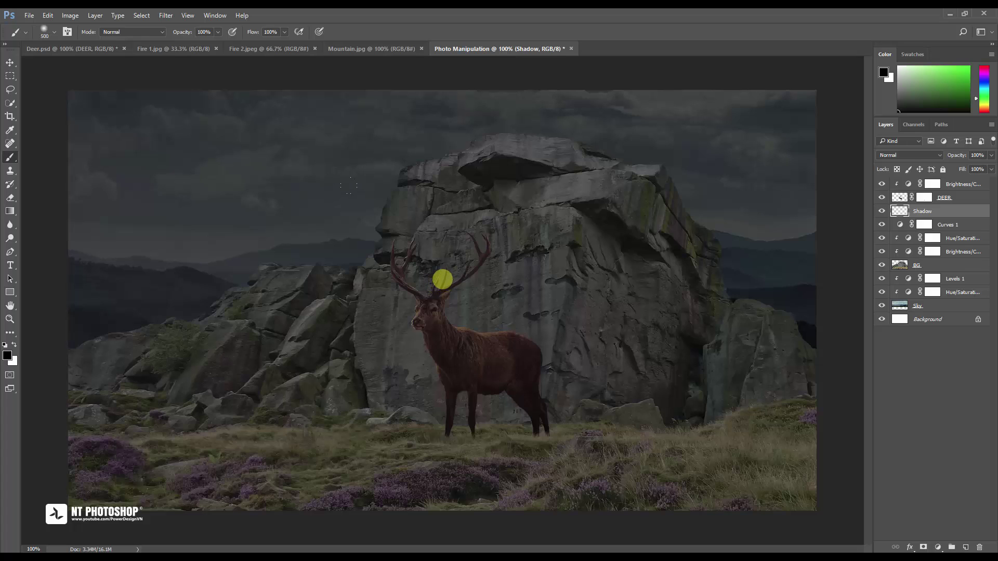
click(438, 280)
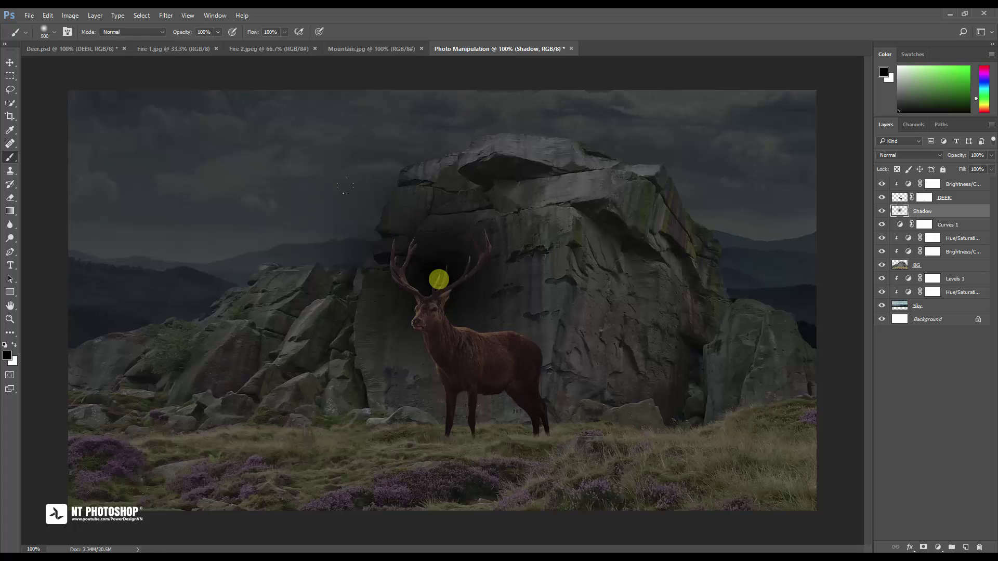
Squash the shadow flat and, with snapping off, place it under the stag's hooves.
click(10, 63)
key(ctrl+t)
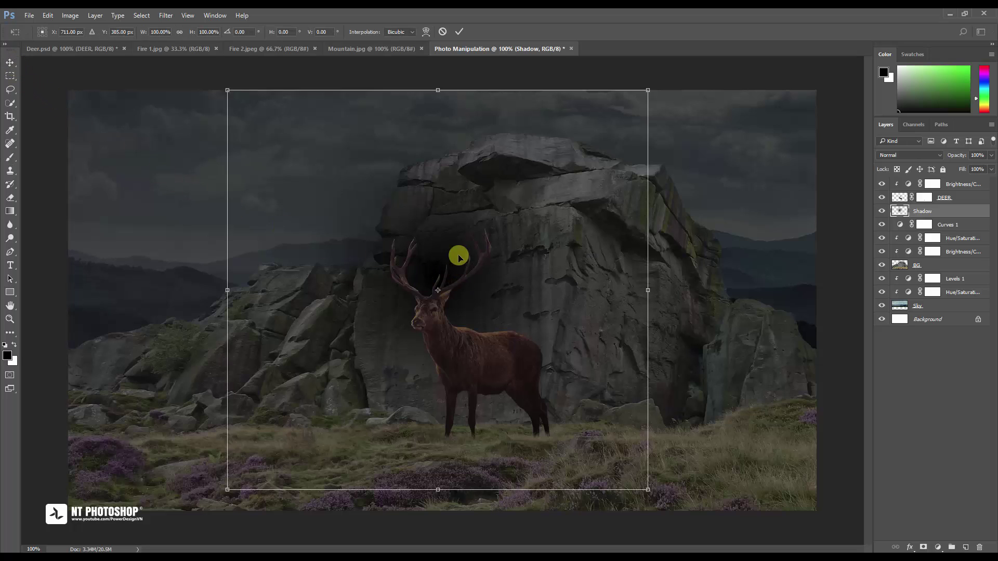
drag(439, 91, 454, 483)
click(459, 31)
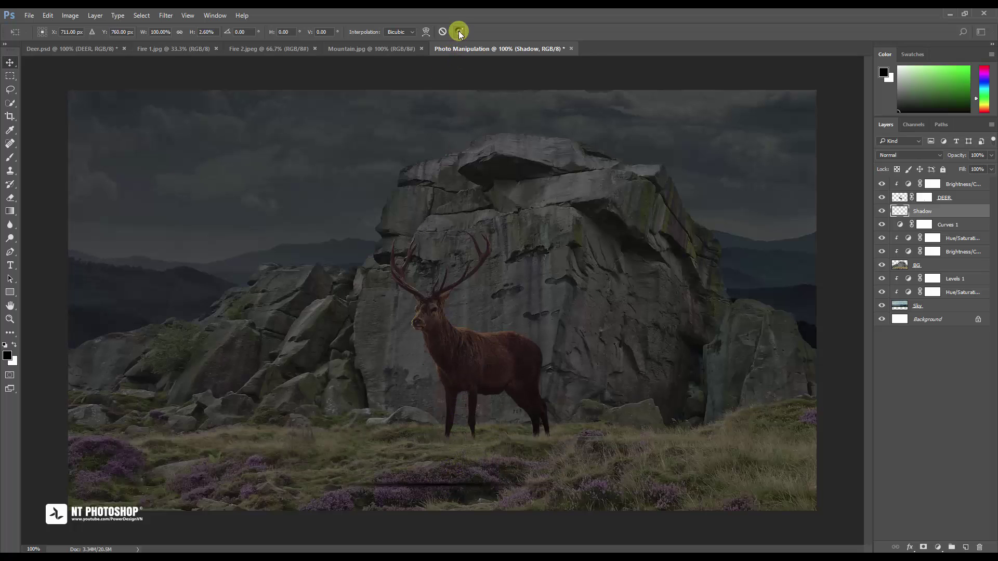
drag(478, 481, 520, 438)
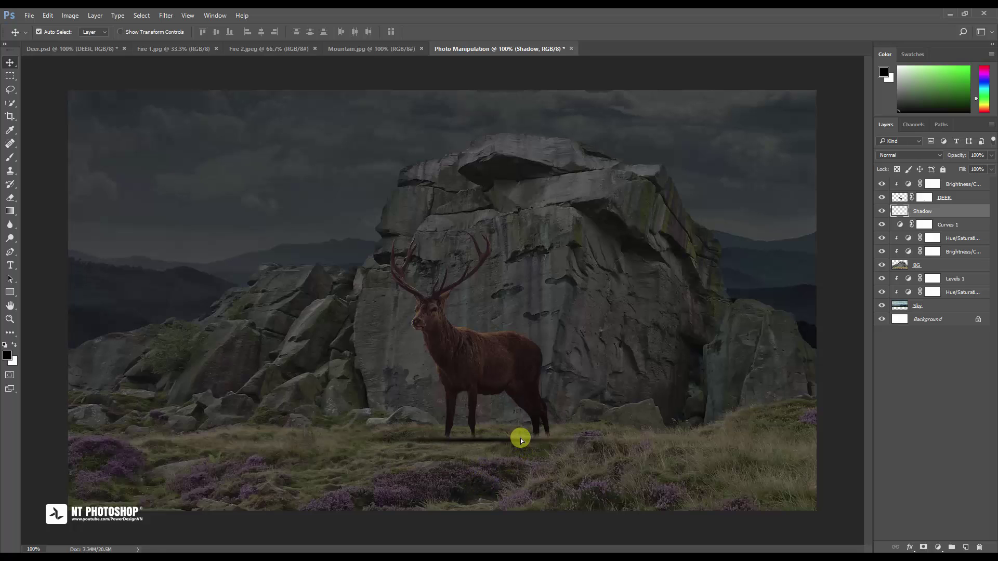
click(188, 15)
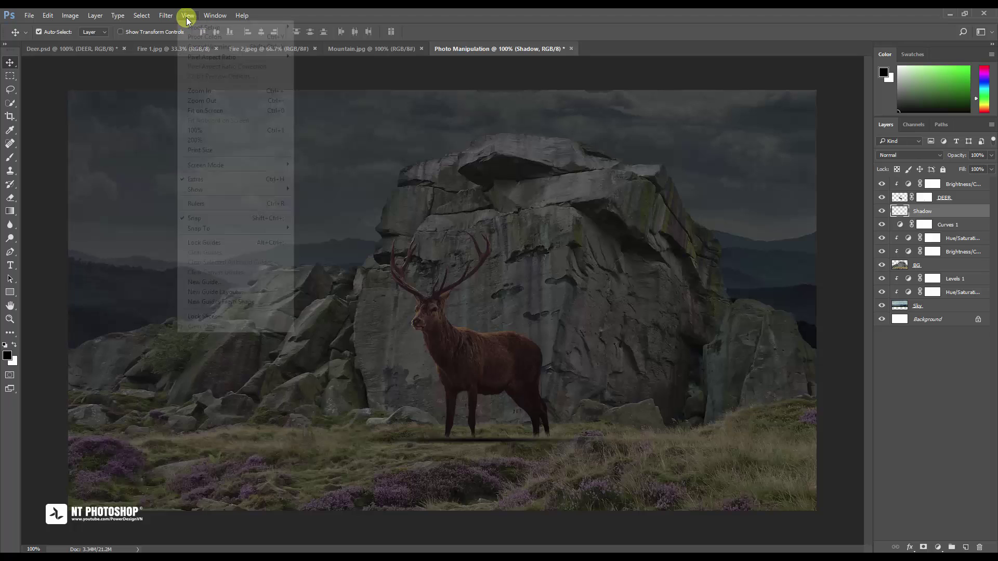
click(190, 223)
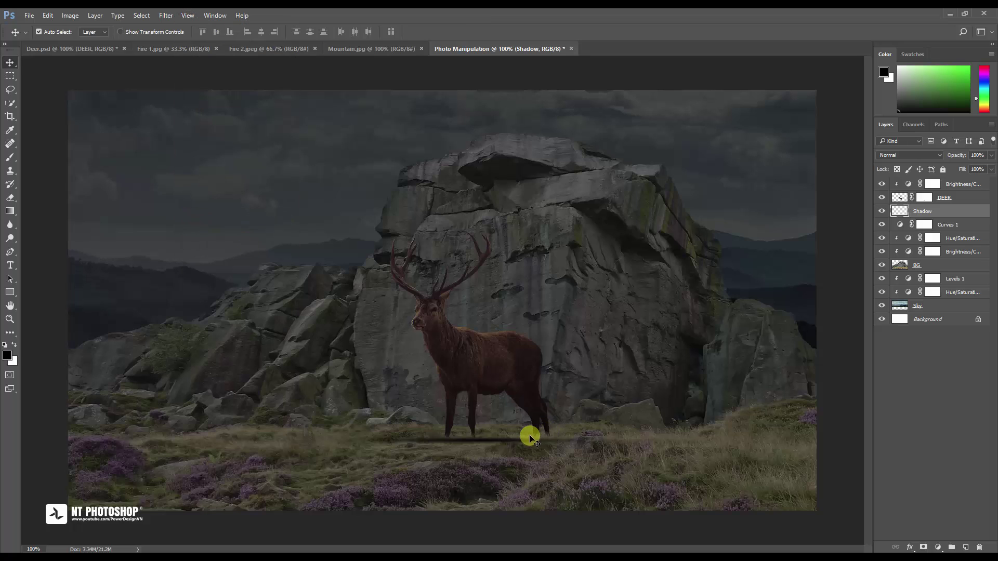
mouse_move(524, 438)
mouse_down()
mouse_move(533, 439)
mouse_move(490, 456)
mouse_move(536, 438)
mouse_up()
Stretch the shadow wider beneath the stag's feet and lower its opacity to 48%.
key(ctrl+t)
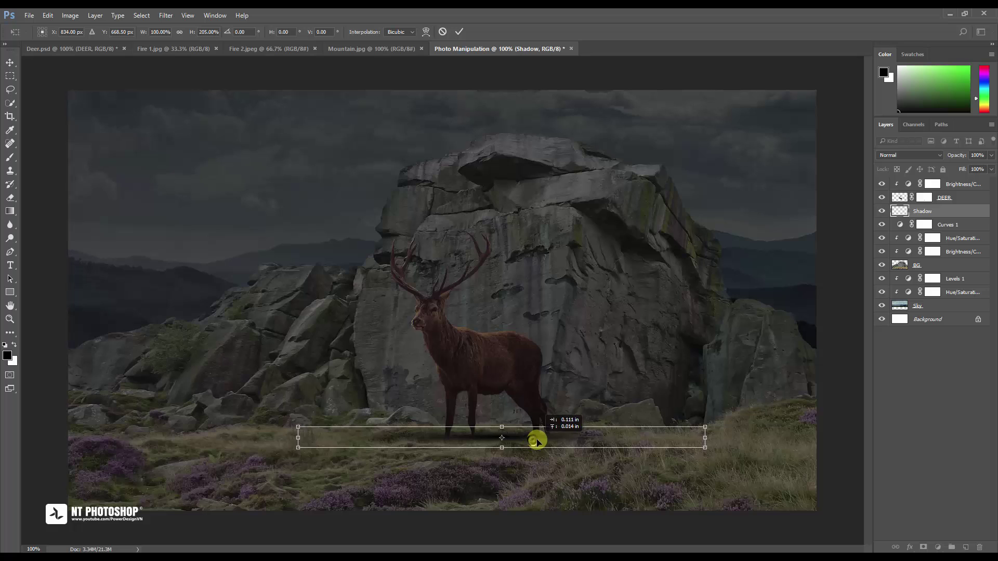
drag(700, 439, 741, 438)
drag(613, 446, 598, 437)
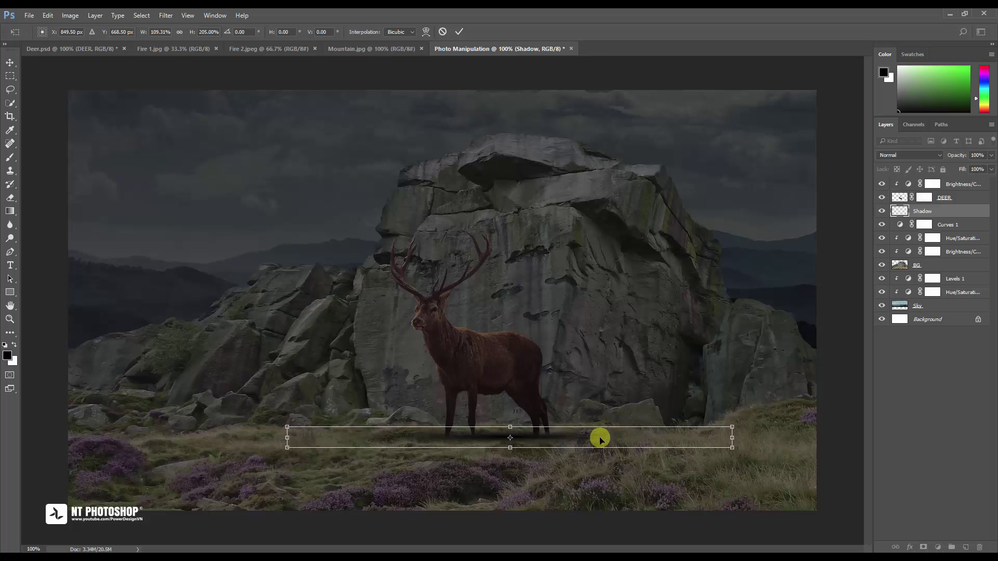
click(460, 32)
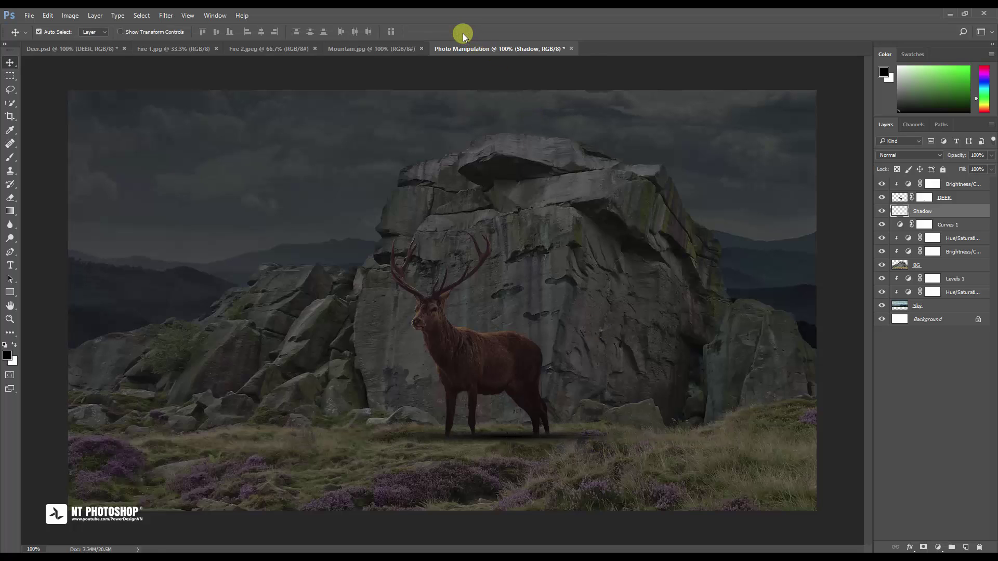
drag(989, 167, 968, 170)
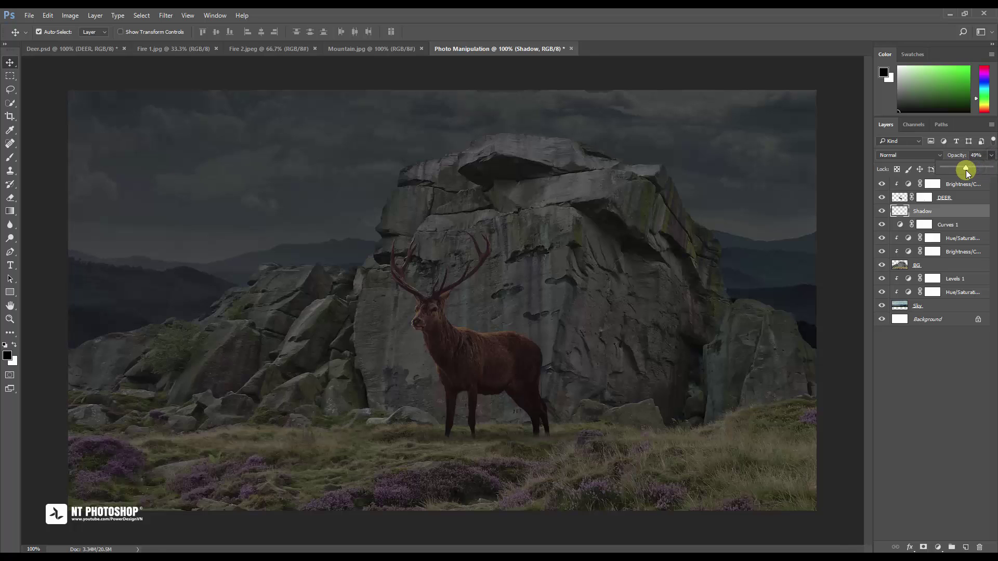
Toggle the Shadow layer to compare, then select the top Brightness/Contrast layer.
click(882, 212)
click(885, 213)
click(921, 336)
click(963, 185)
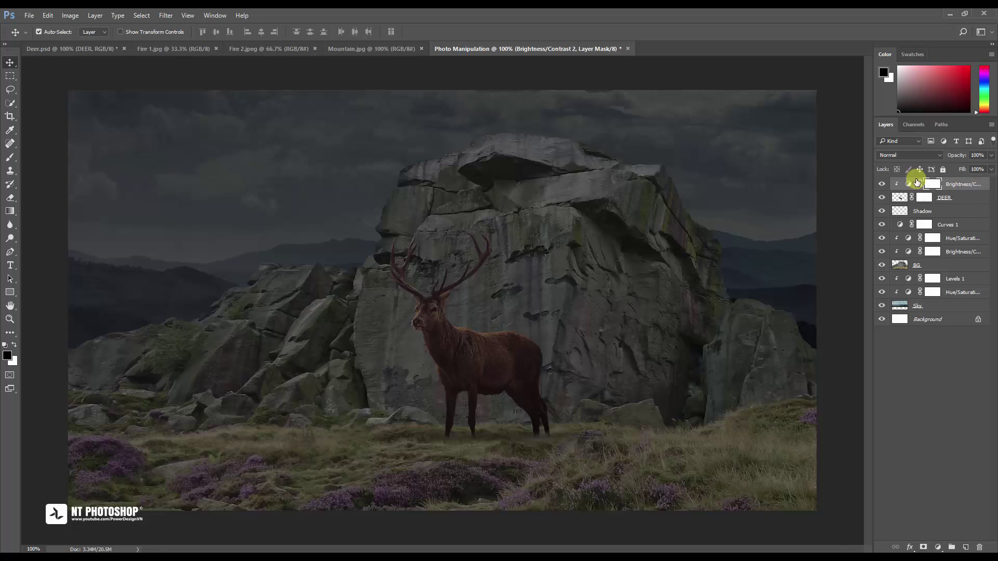
Drag the Fire 1.jpg flames into the composite, move them down and scale to about 62%.
click(175, 53)
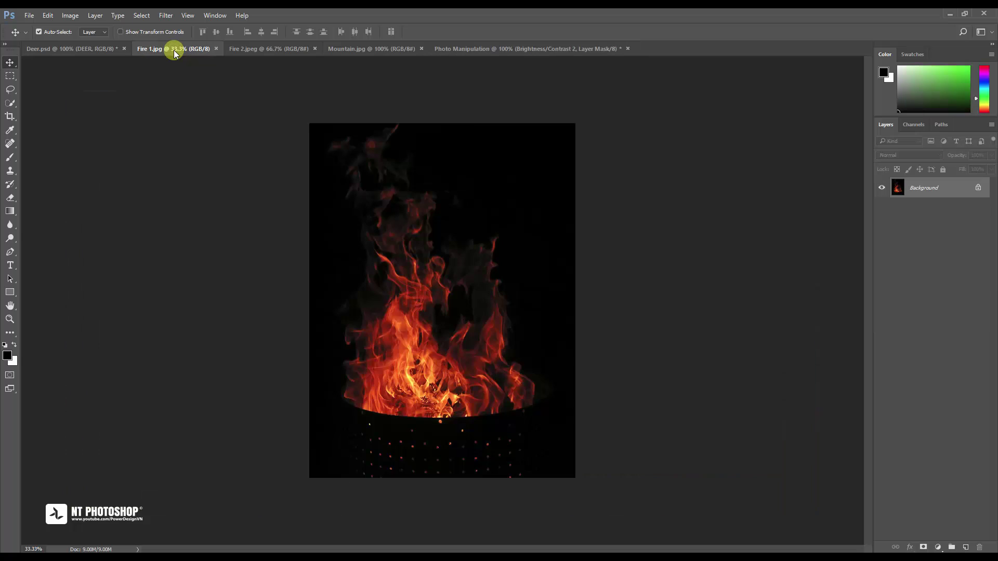
drag(407, 265, 439, 207)
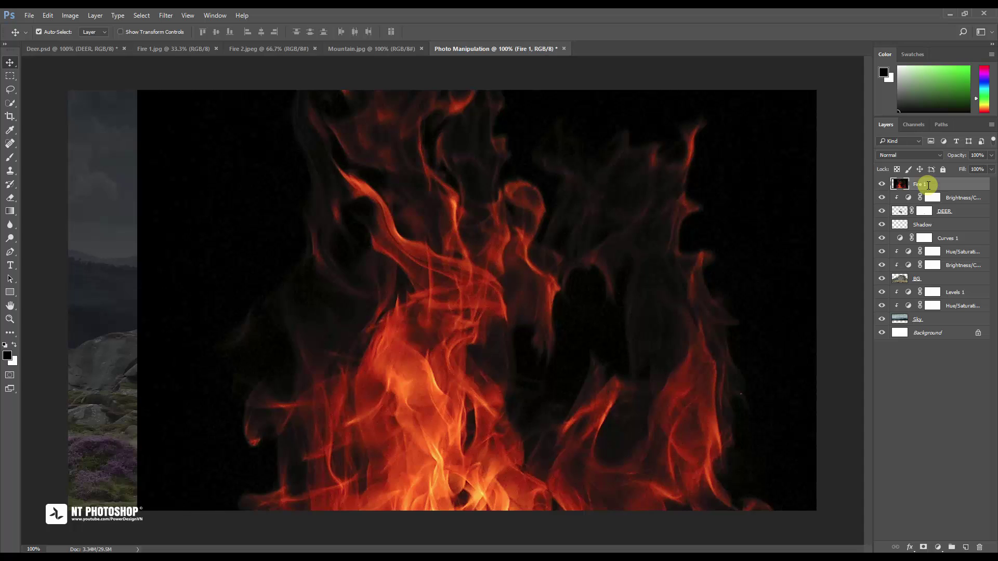
key(ctrl+t)
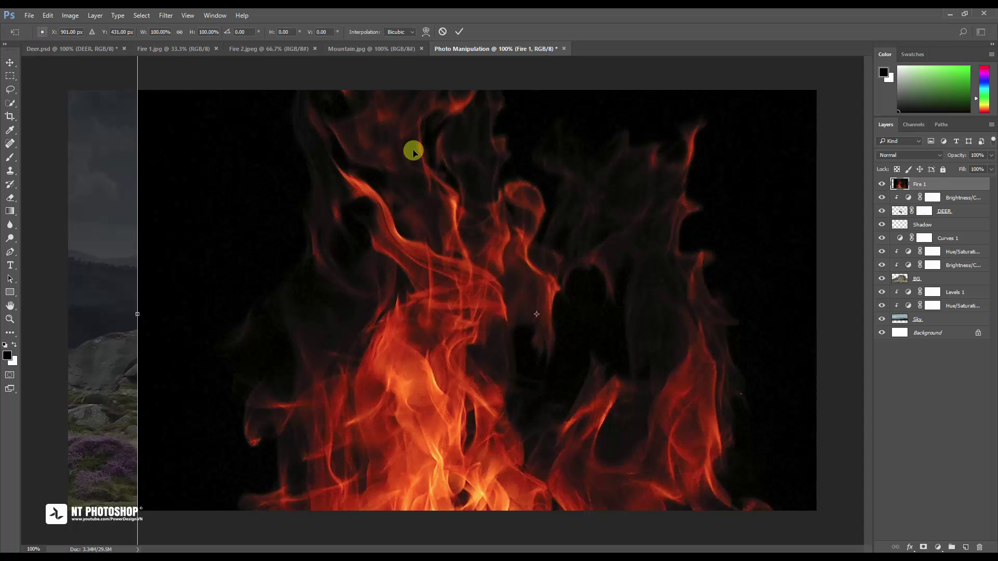
drag(293, 142, 322, 294)
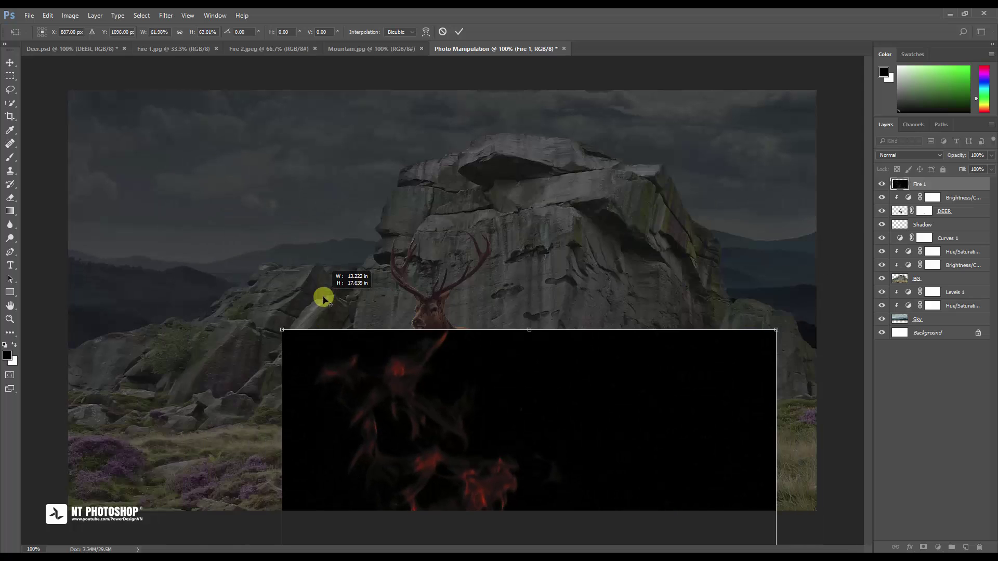
drag(352, 343, 182, 97)
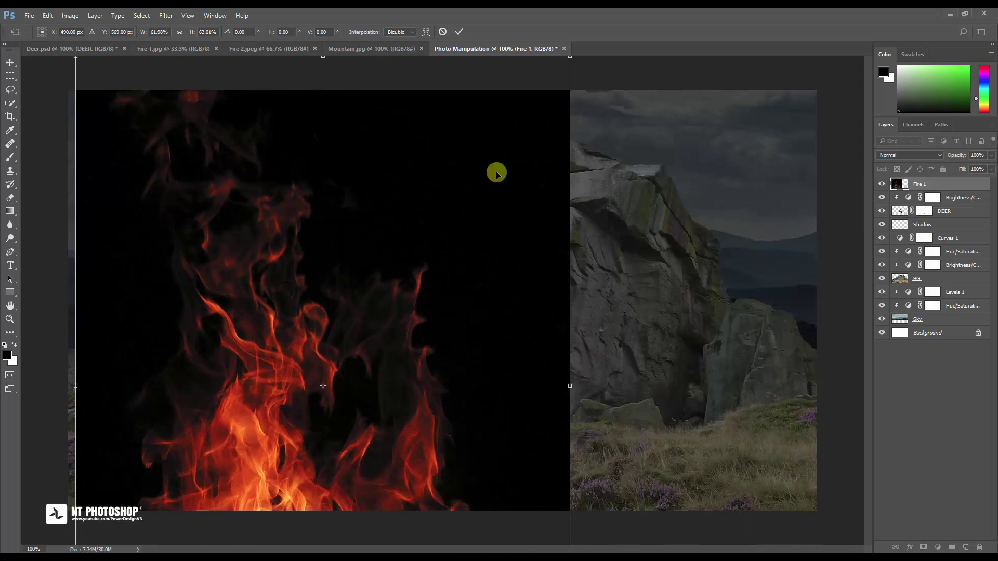
click(925, 154)
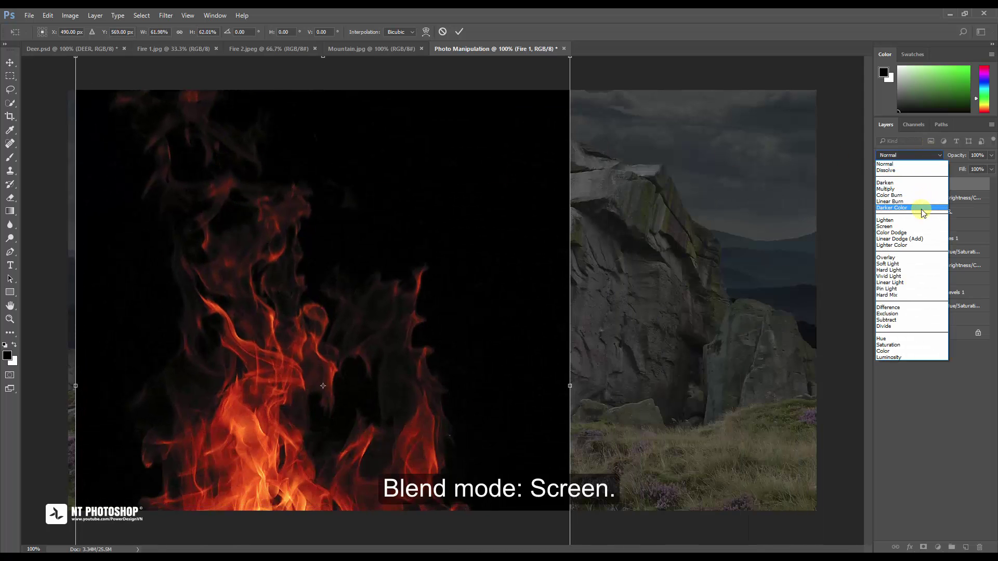
Set Fire 1 to Screen, shrink it to about 21.74% over the antlers and flip it horizontally.
click(921, 227)
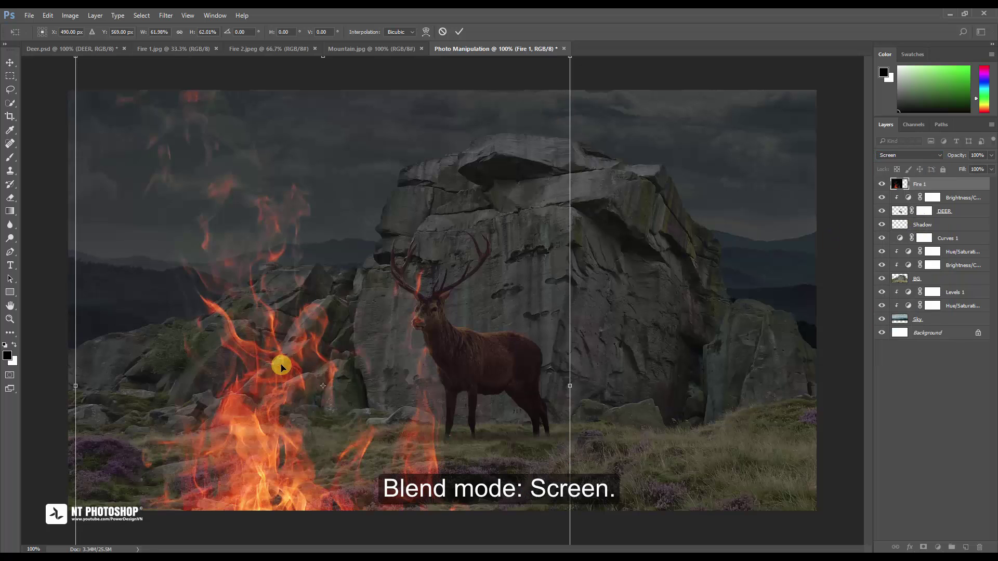
drag(281, 361, 334, 331)
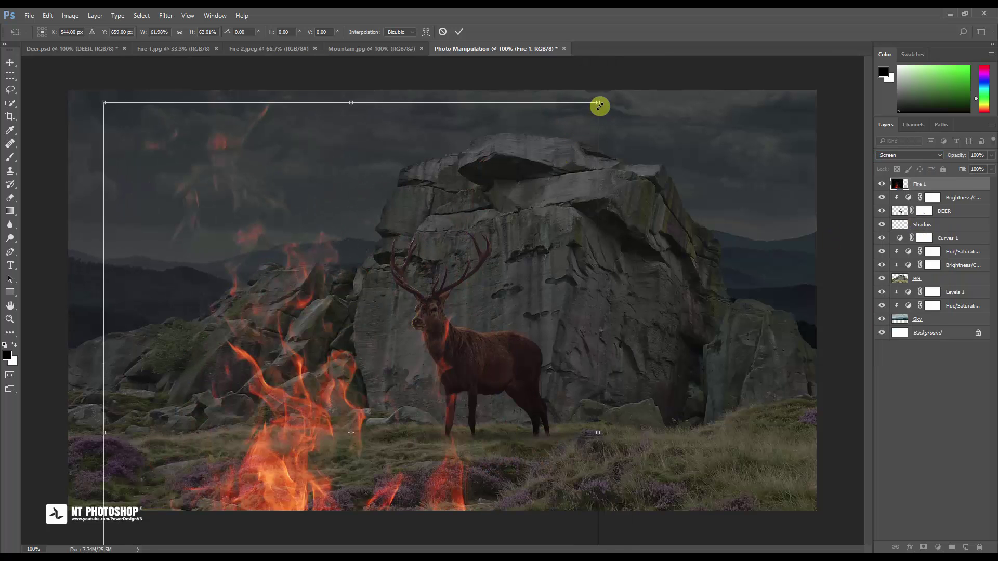
drag(597, 107, 481, 259)
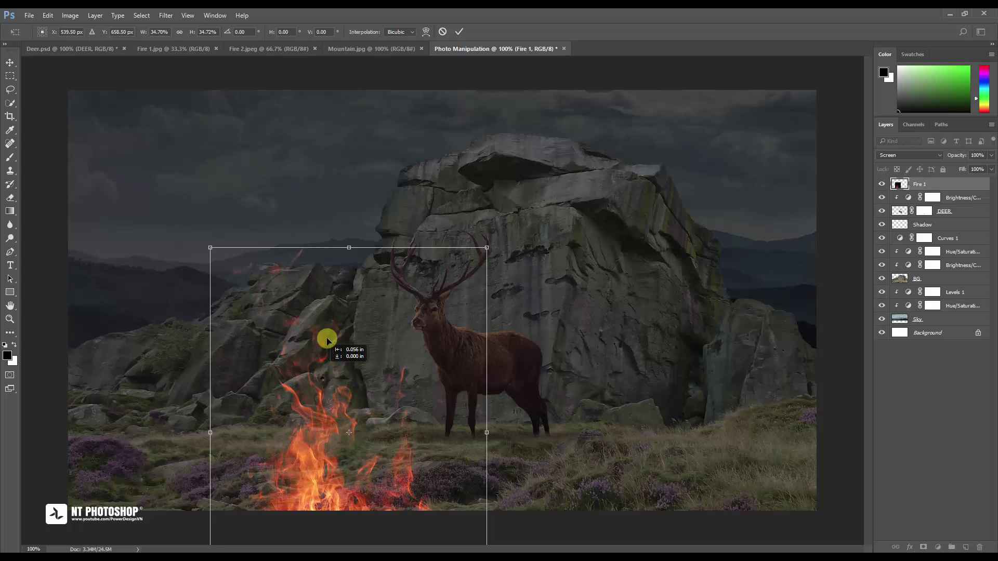
drag(325, 338, 432, 179)
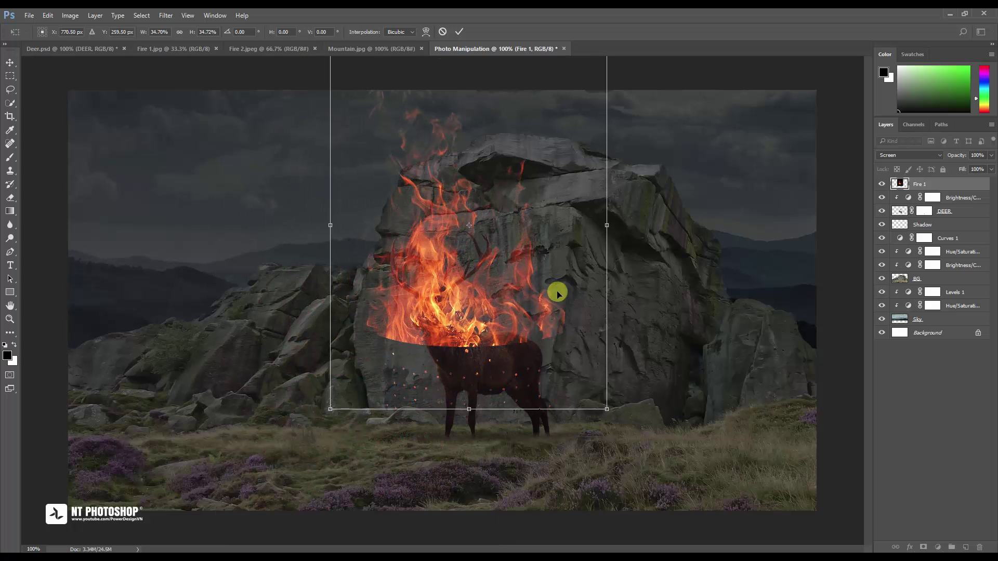
drag(608, 409, 514, 263)
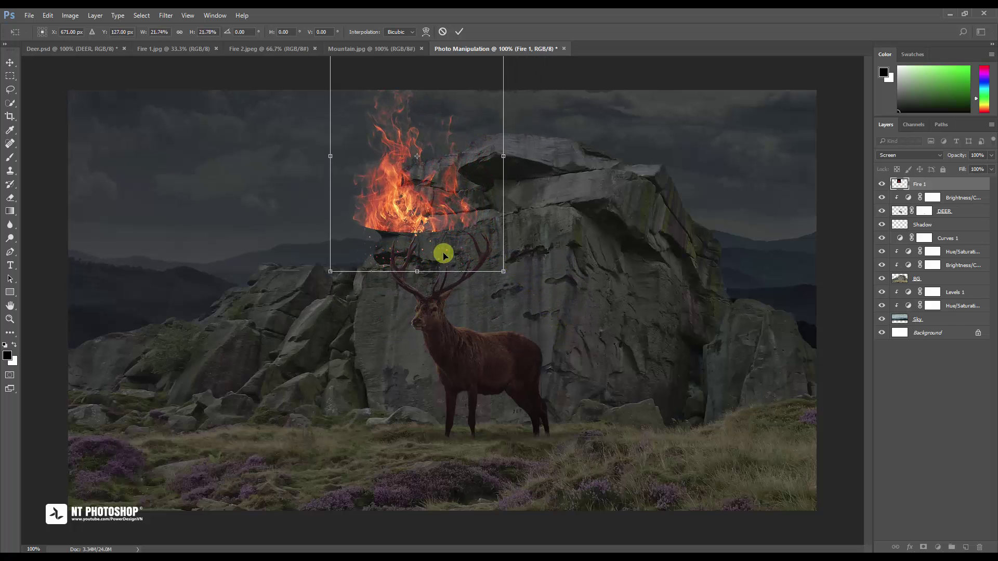
drag(439, 238, 453, 284)
right_click(452, 279)
click(472, 426)
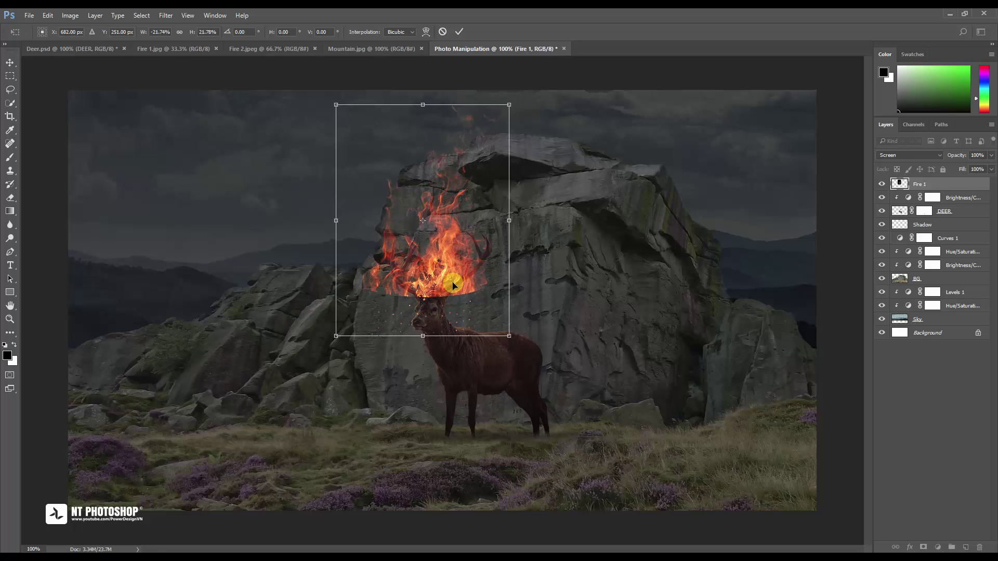
Warp Fire 1, lifting its top corners and pulling its sides inward around the antlers.
right_click(459, 270)
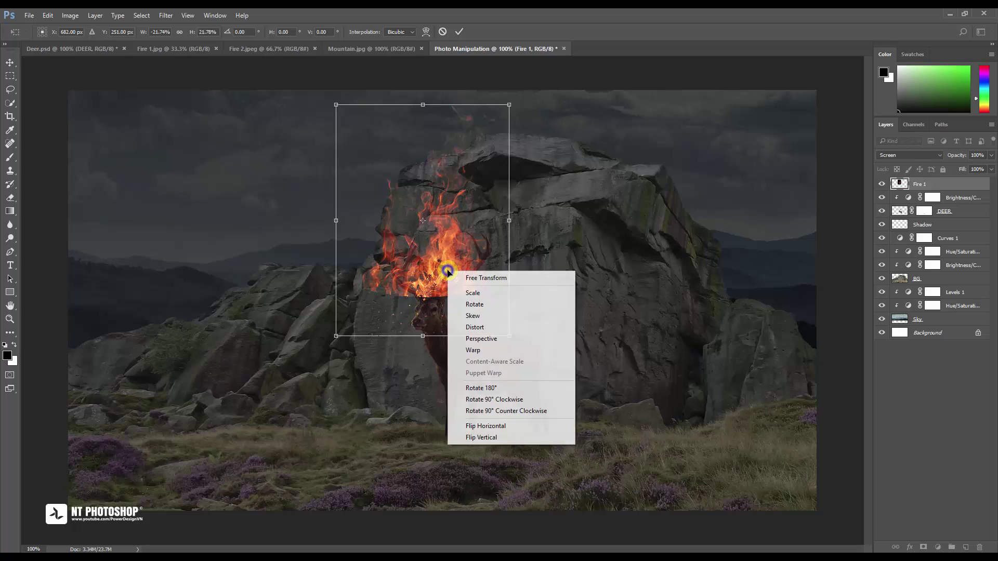
click(478, 350)
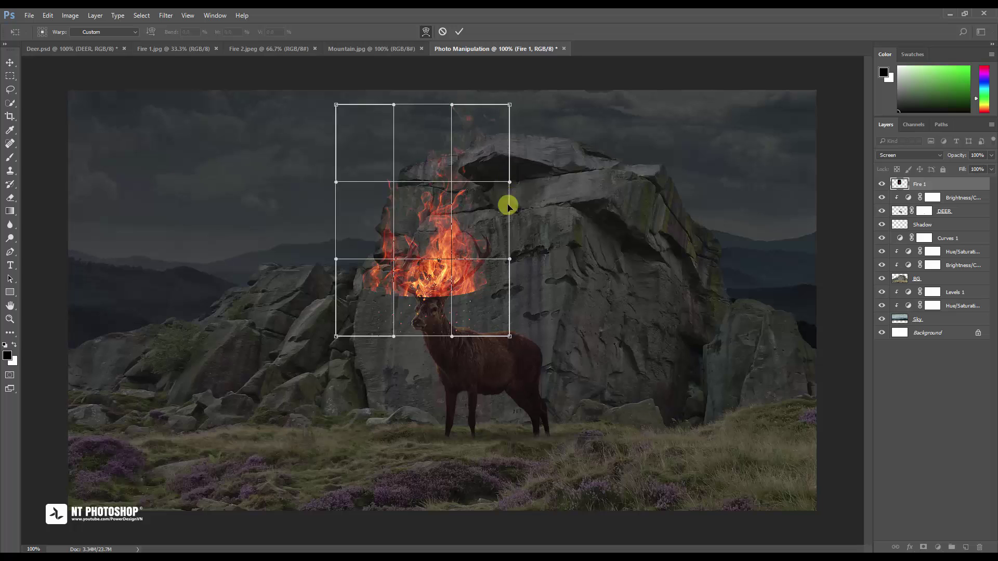
key(ctrl+minus)
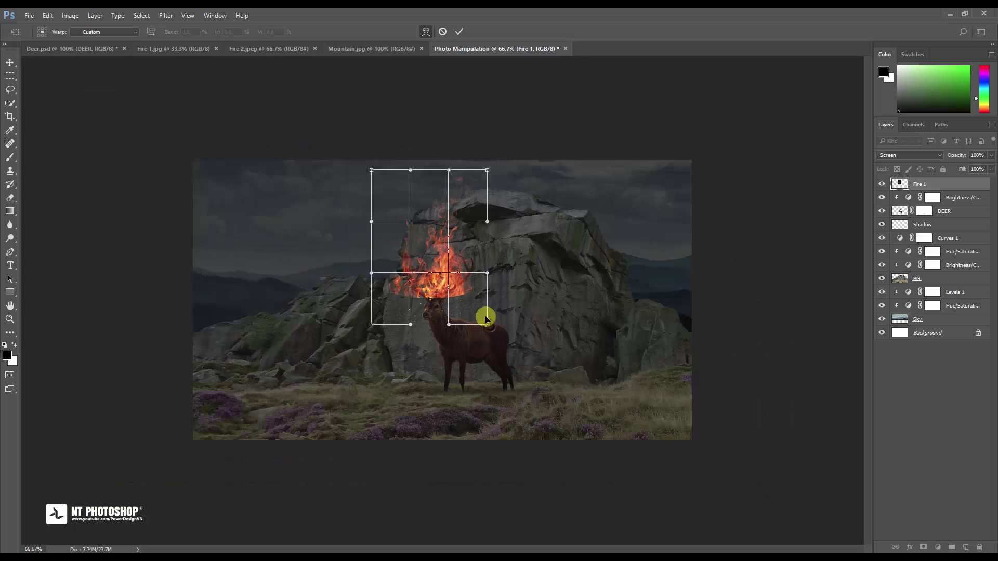
drag(487, 274, 488, 257)
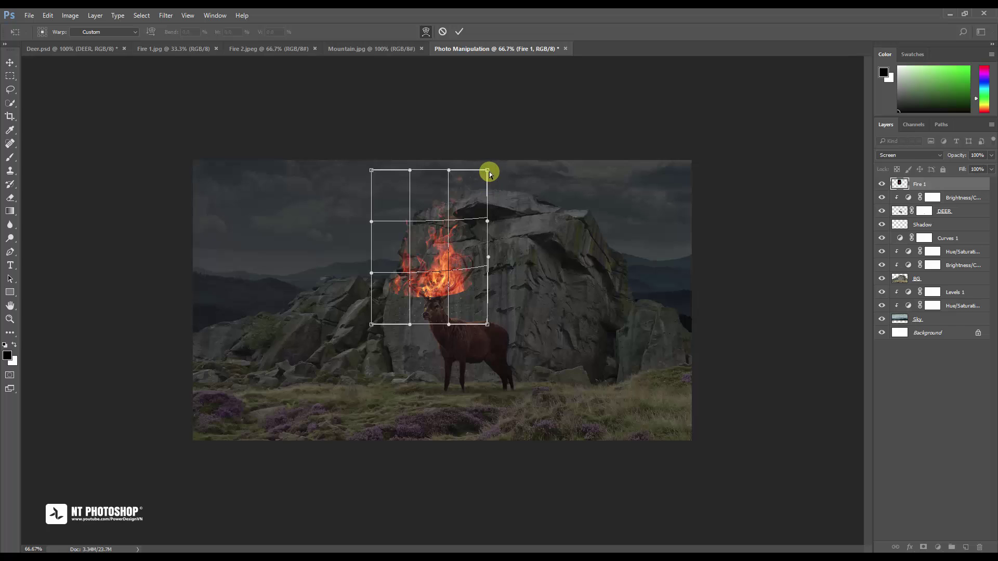
drag(487, 170, 486, 142)
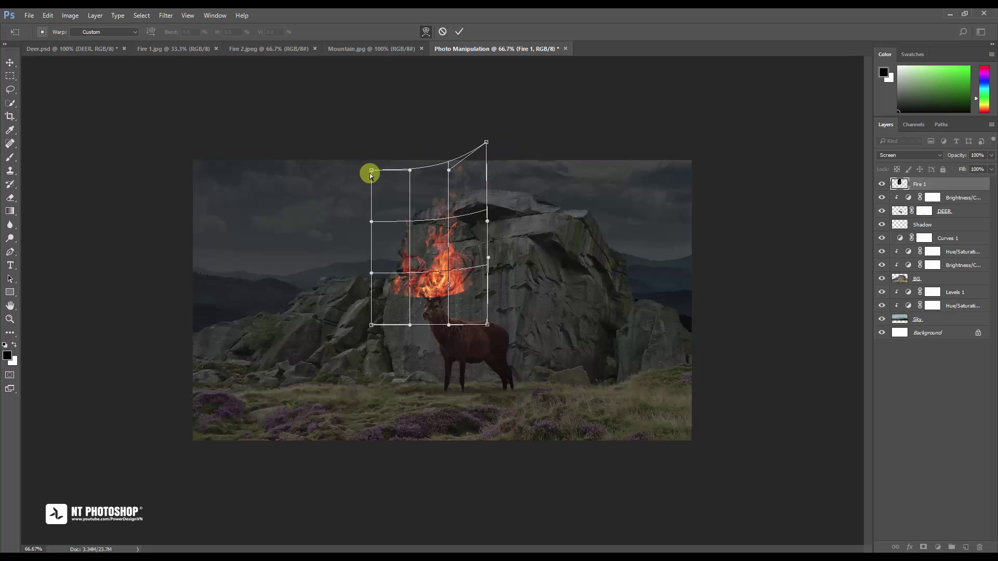
drag(371, 170, 369, 135)
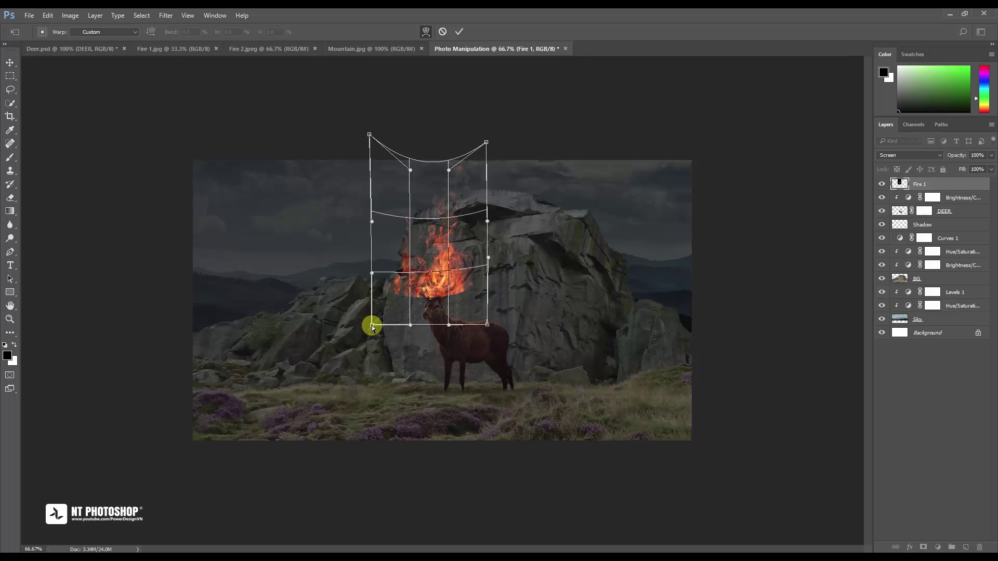
drag(372, 324, 376, 304)
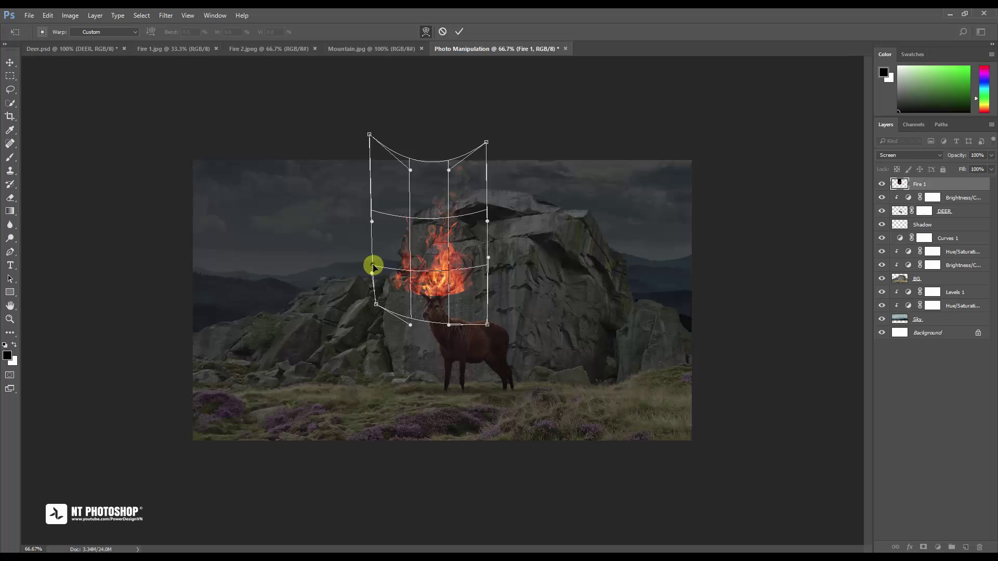
drag(373, 267, 391, 252)
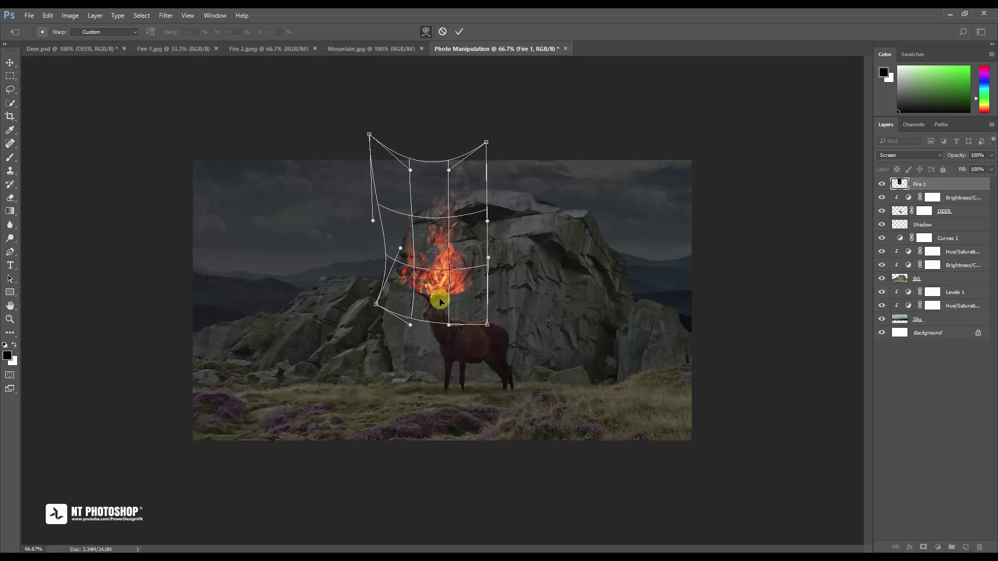
drag(486, 276, 478, 256)
drag(428, 301, 431, 305)
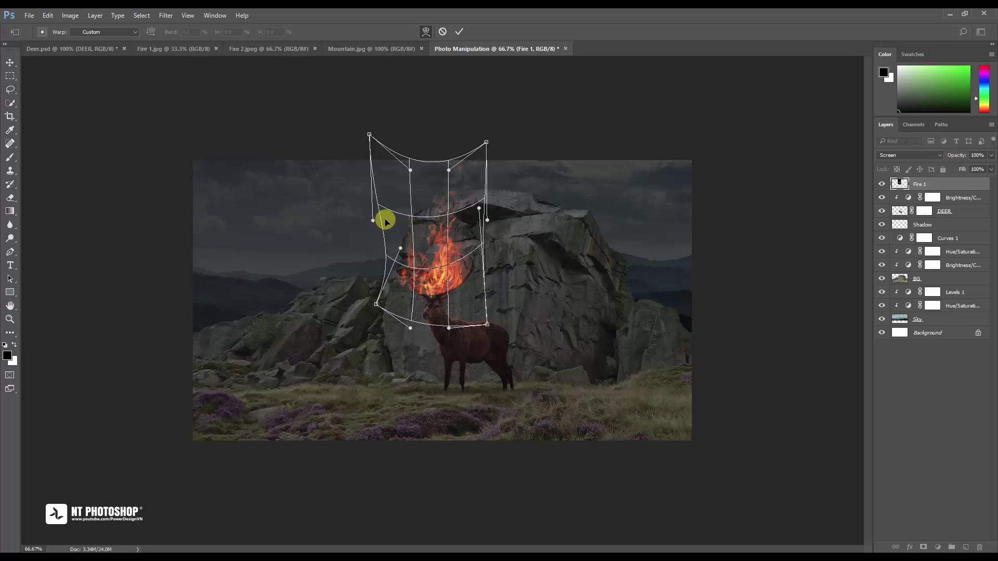
drag(374, 222, 392, 217)
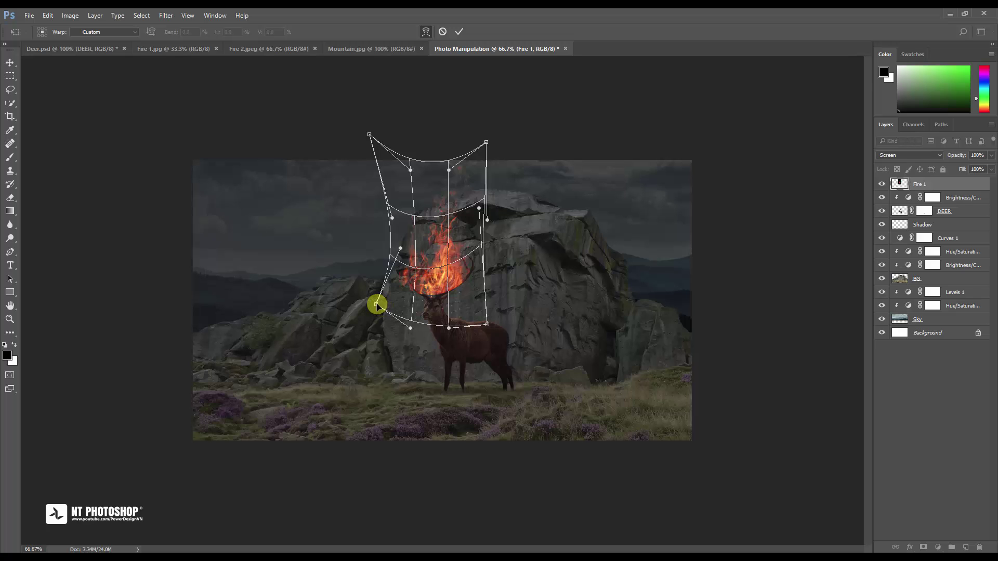
drag(377, 305, 382, 304)
Fit the flames' lower left edge around the antler and commit the warp.
key(ctrl+plus)
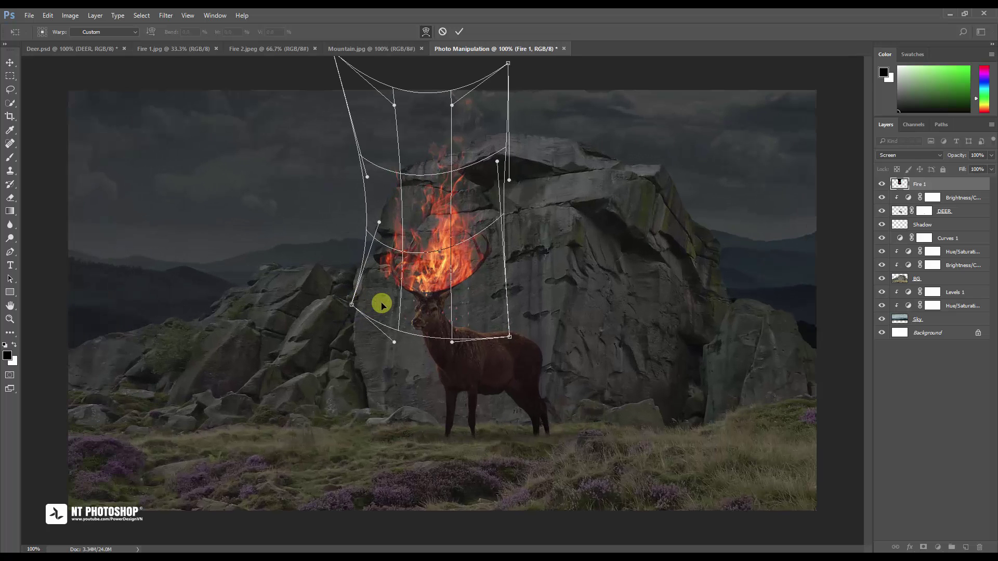
key(ctrl+plus)
drag(405, 285, 399, 329)
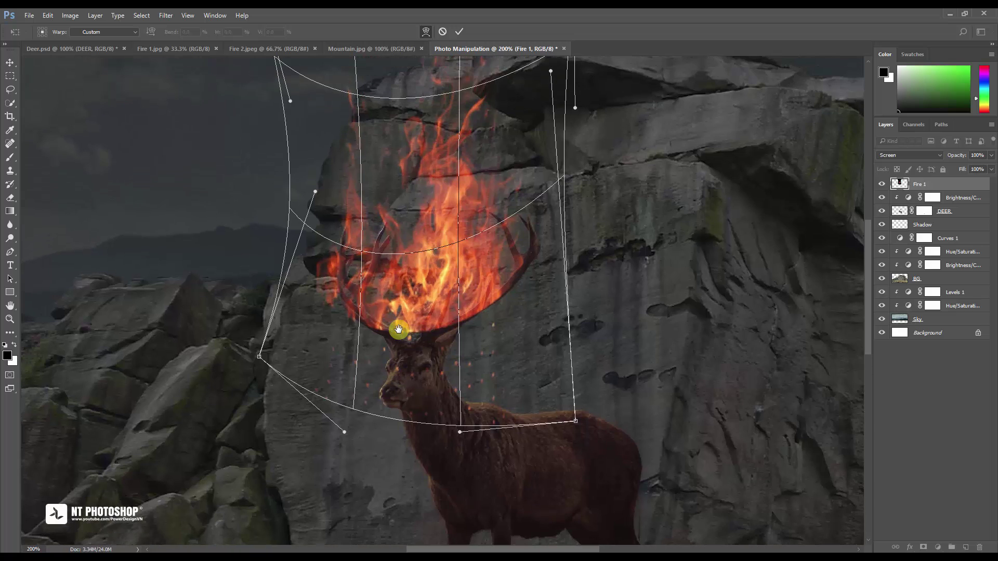
drag(260, 356, 289, 350)
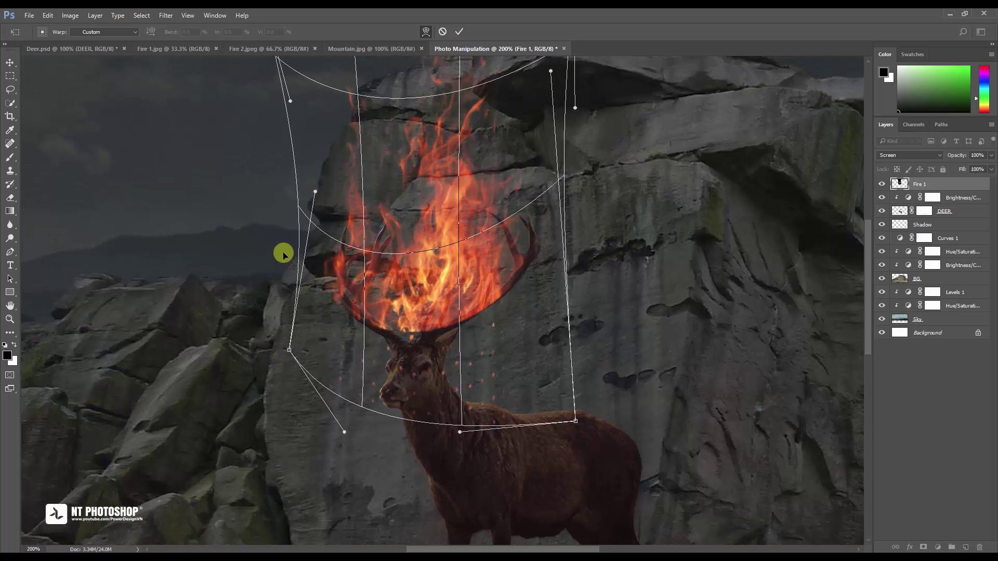
key(ctrl+minus)
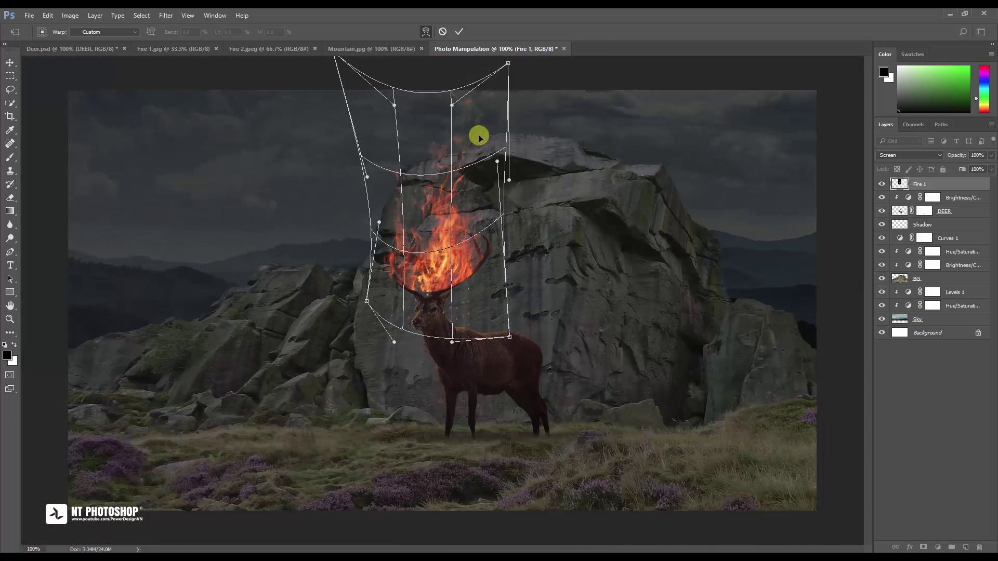
click(459, 31)
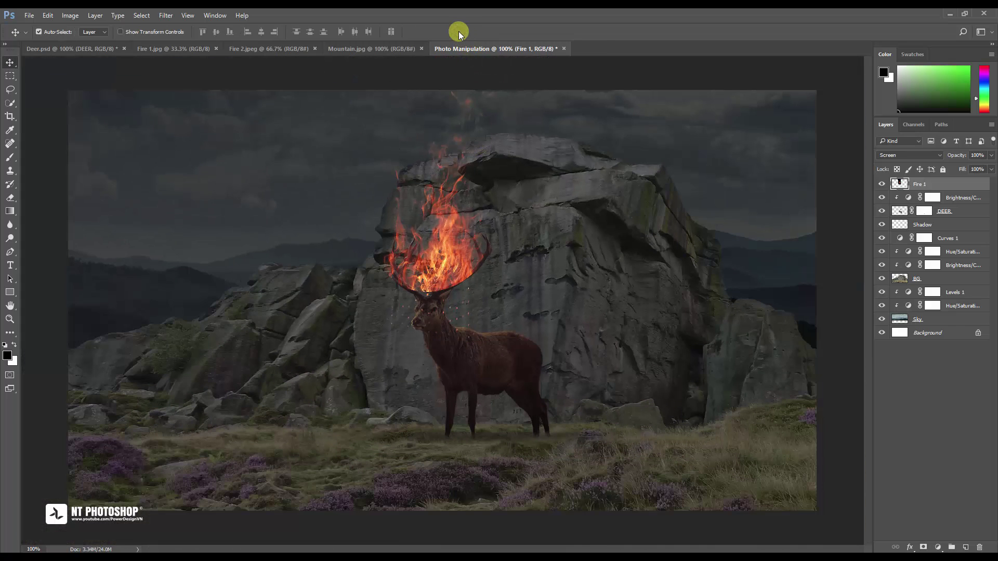
Add a layer mask to Fire 1 and paint out the stray sky flames with a shrinking brush.
click(882, 185)
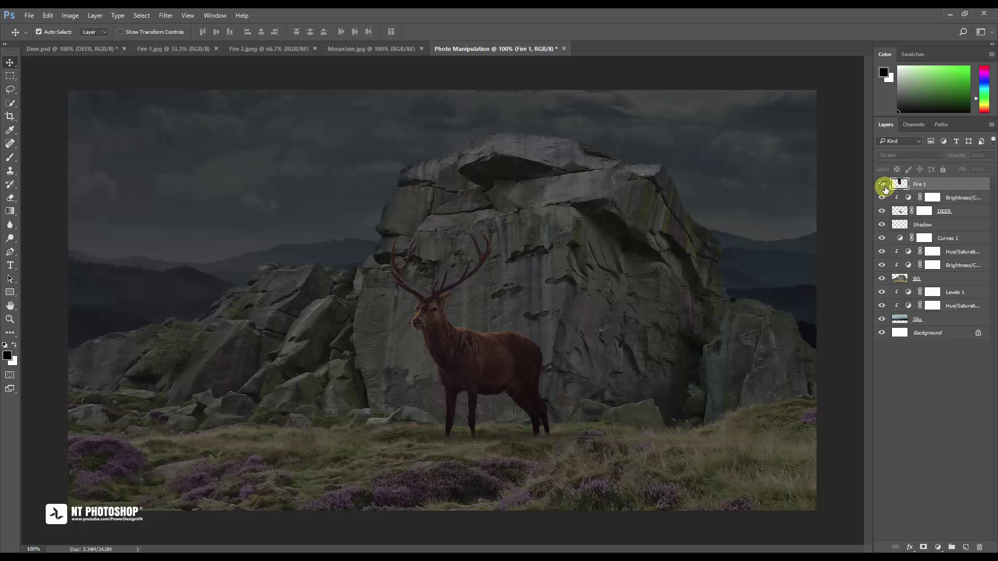
click(882, 184)
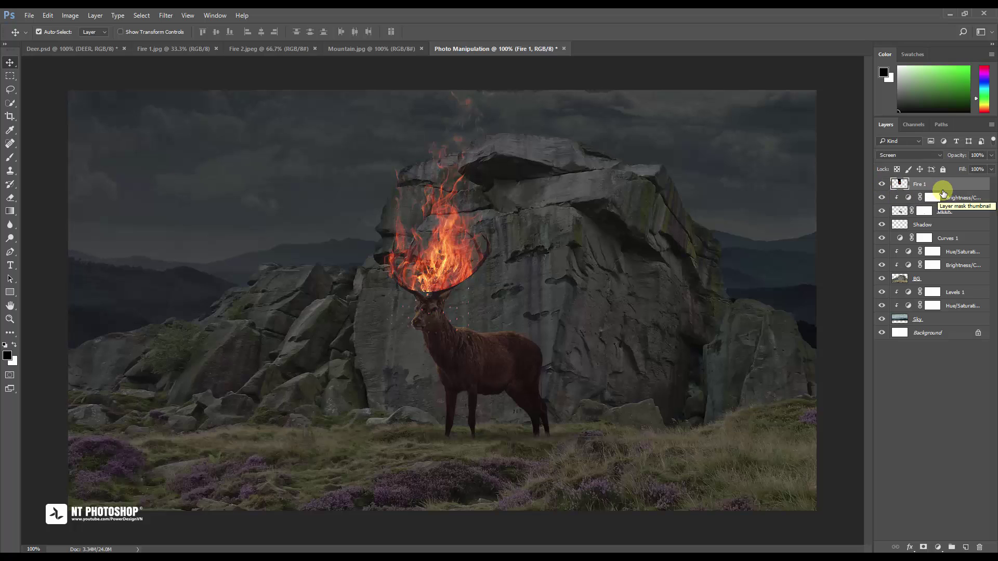
click(924, 547)
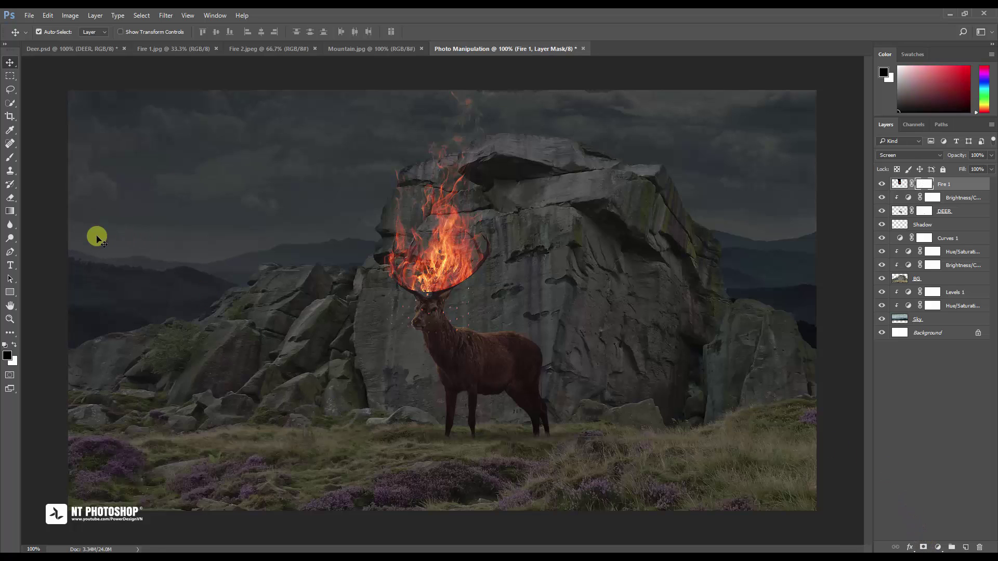
click(9, 159)
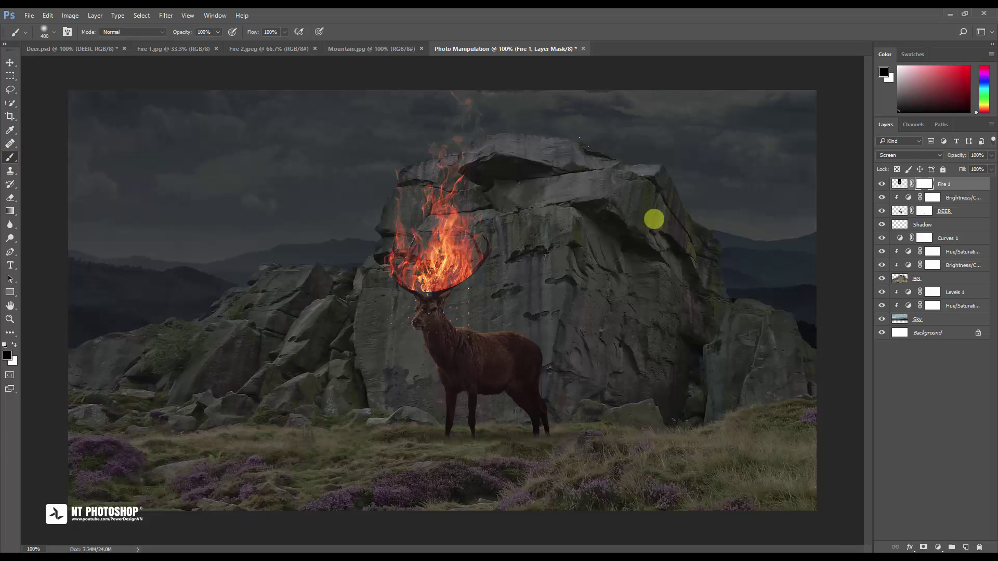
key(bracketleft)
key(bracketleft)
key(bracketleft)
mouse_move(443, 103)
mouse_down()
mouse_move(360, 127)
mouse_move(537, 120)
mouse_move(535, 151)
mouse_move(331, 146)
mouse_move(326, 180)
mouse_up()
key(bracketleft)
key(bracketleft)
key(bracketleft)
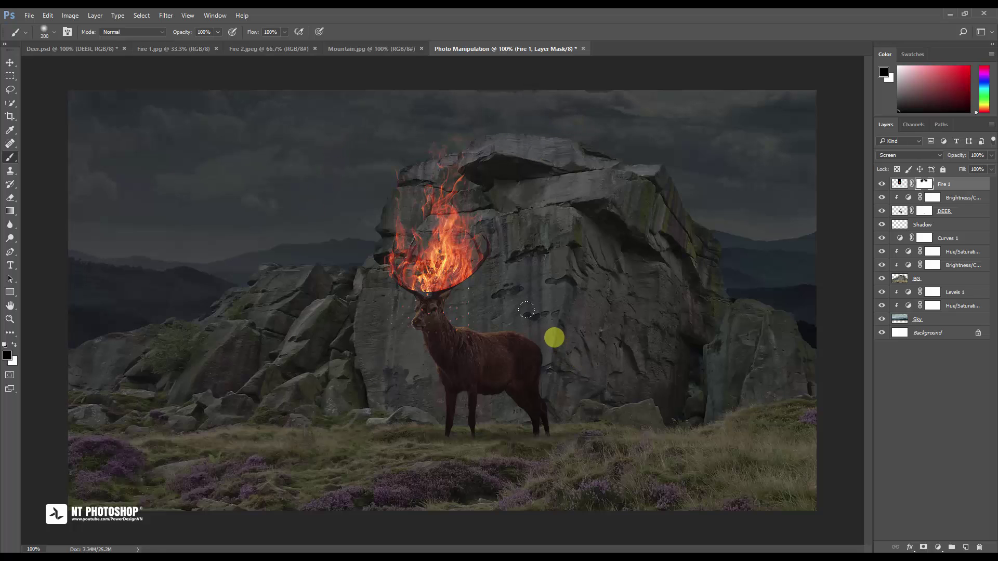
key(bracketleft)
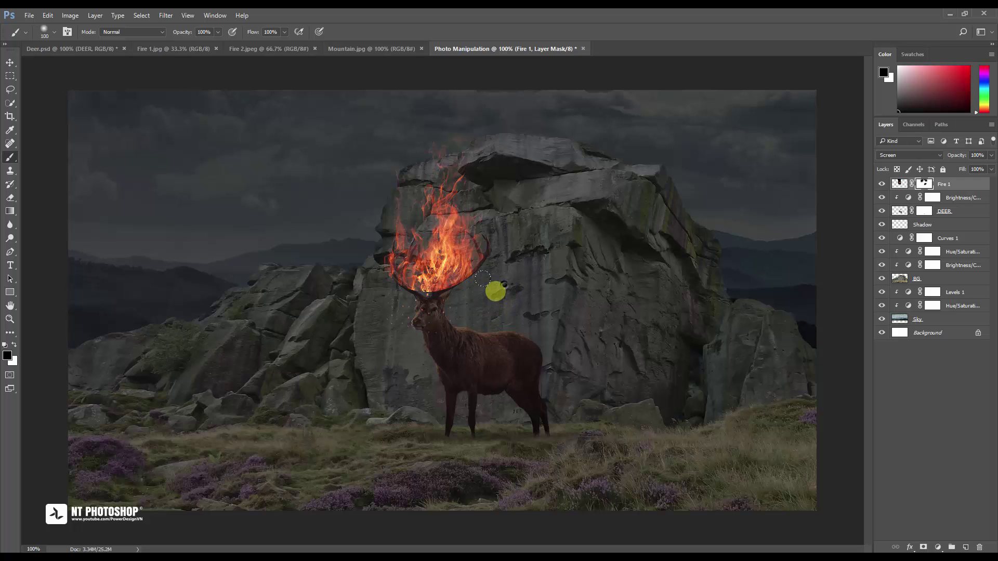
key(bracketleft)
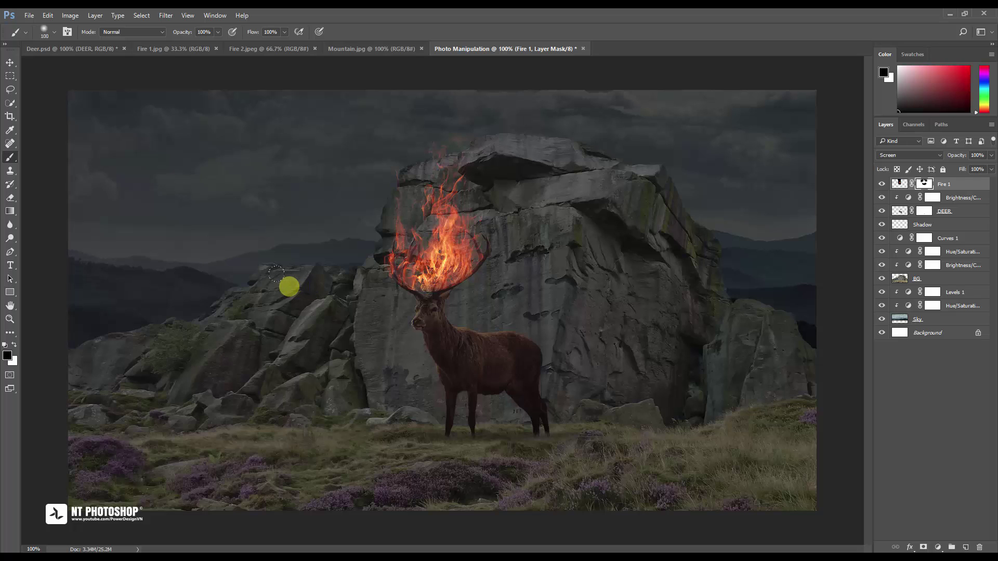
Close Fire 1.jpg and drag the Fire 2.jpeg sparks image into the composite.
click(11, 63)
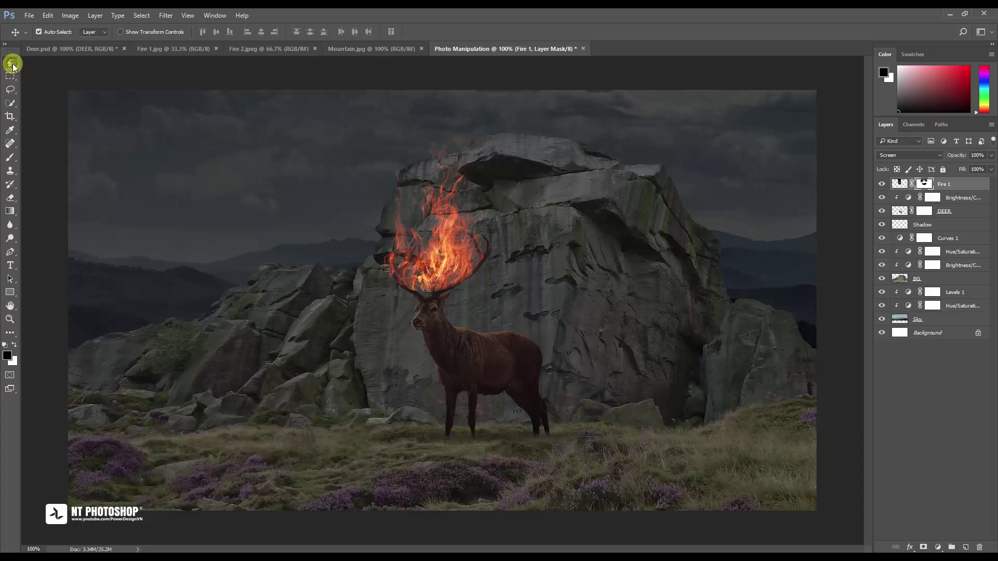
click(158, 50)
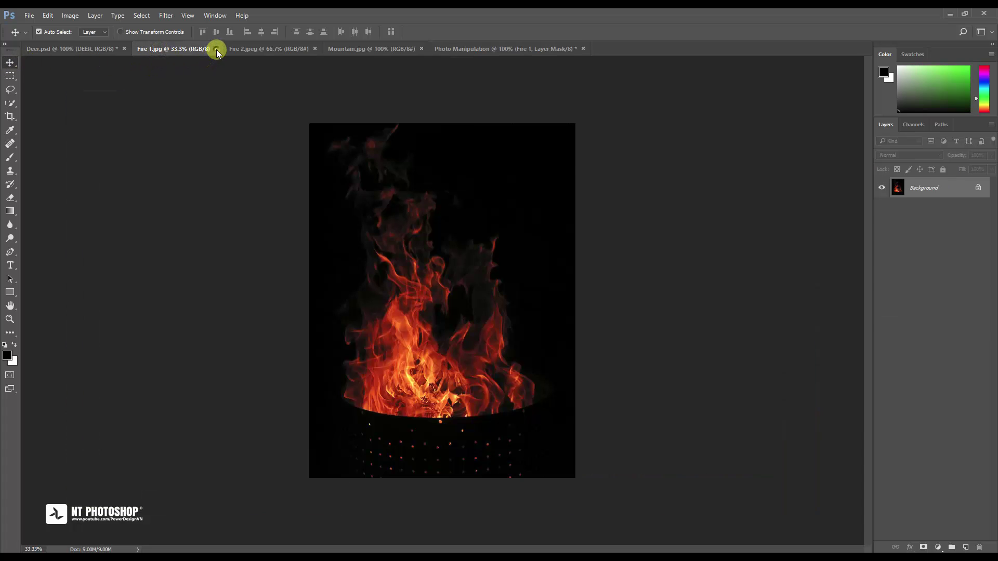
click(217, 49)
click(162, 51)
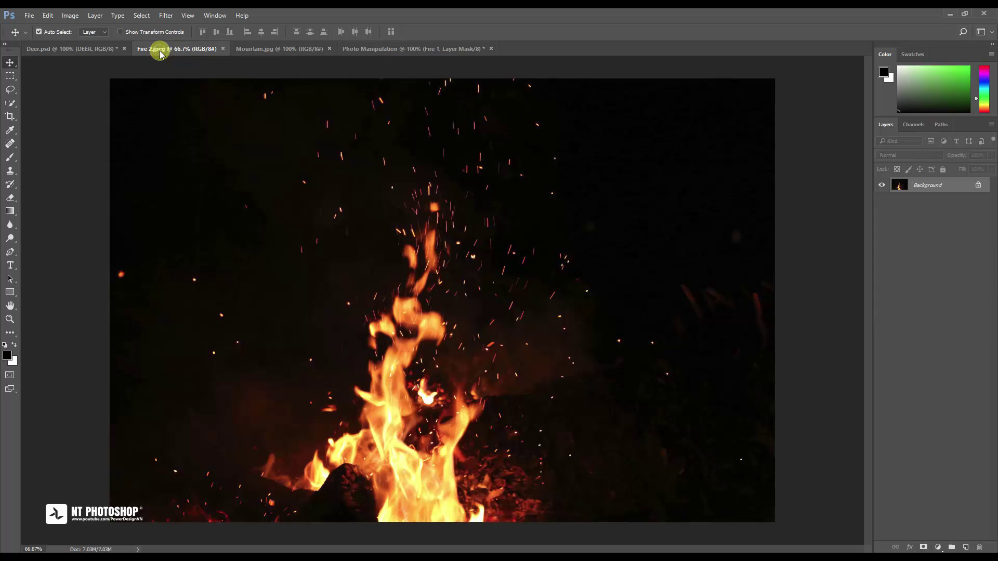
drag(410, 327, 409, 117)
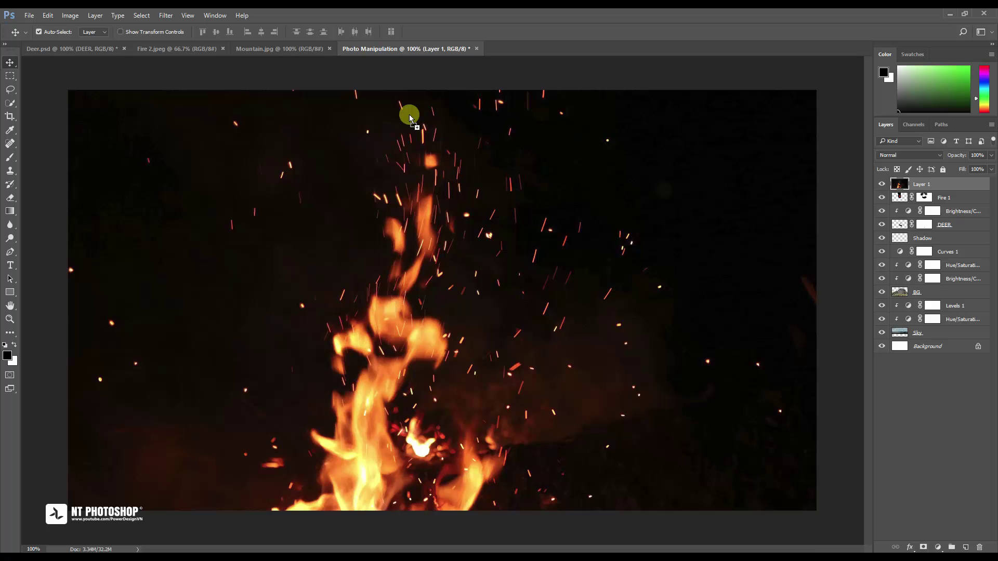
Set the new fire layer to Screen and scale it down toward the antlers.
key(ctrl+t)
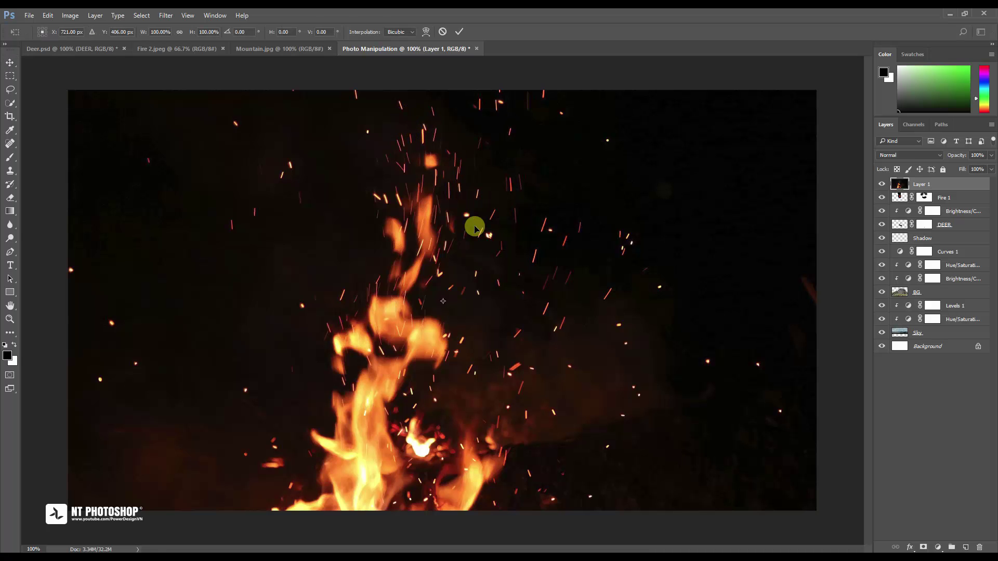
drag(387, 375, 427, 247)
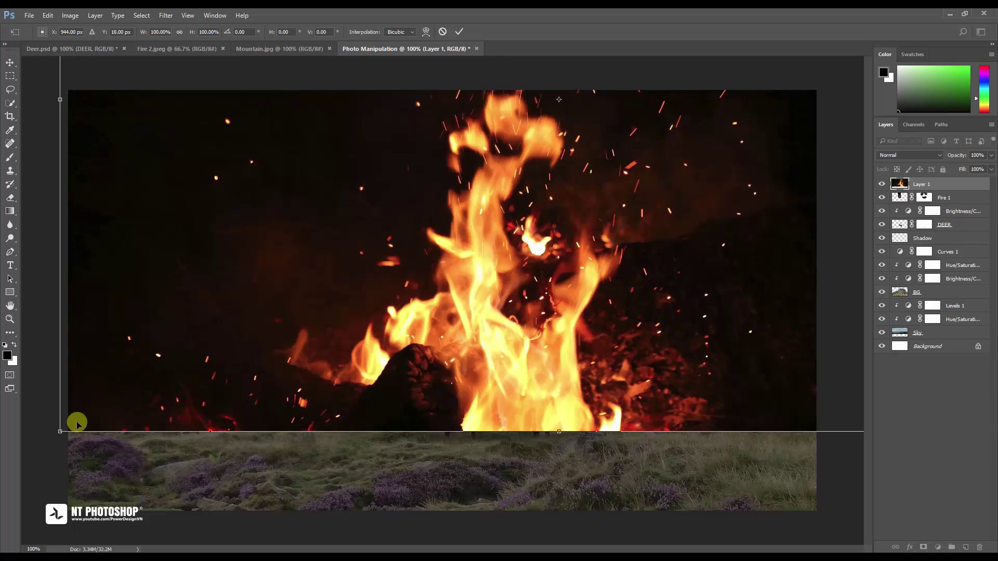
drag(69, 427, 285, 291)
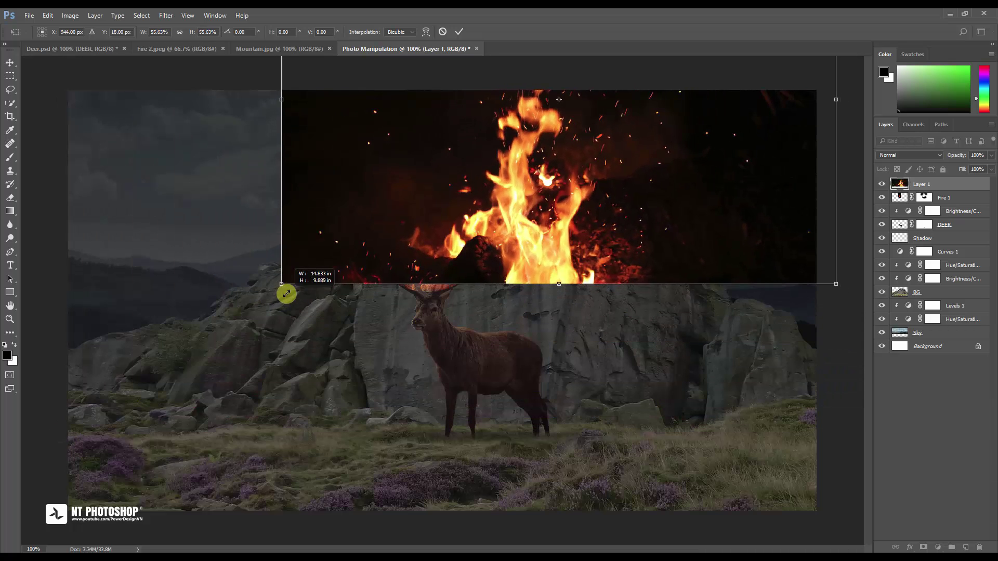
drag(414, 241, 295, 403)
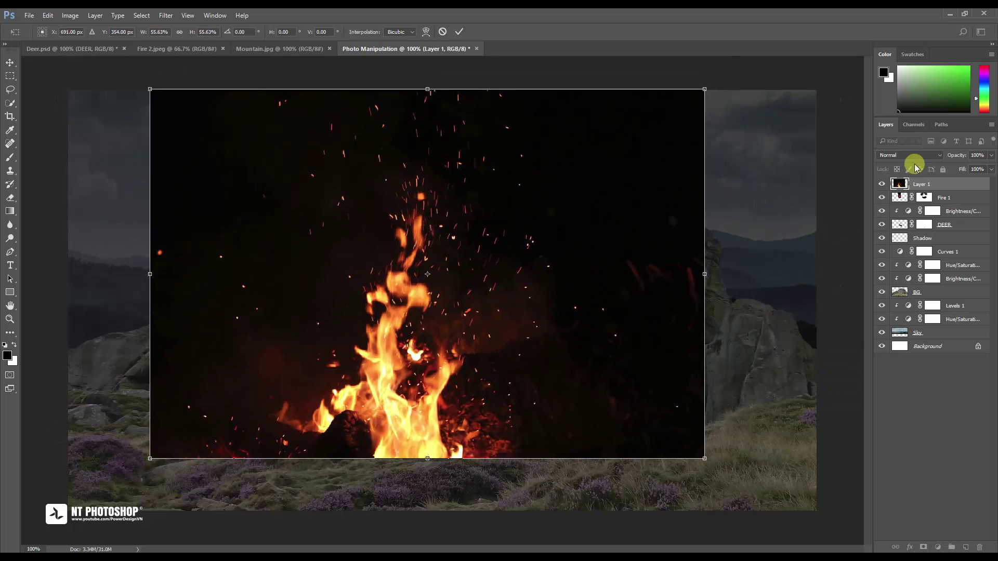
click(915, 156)
click(919, 227)
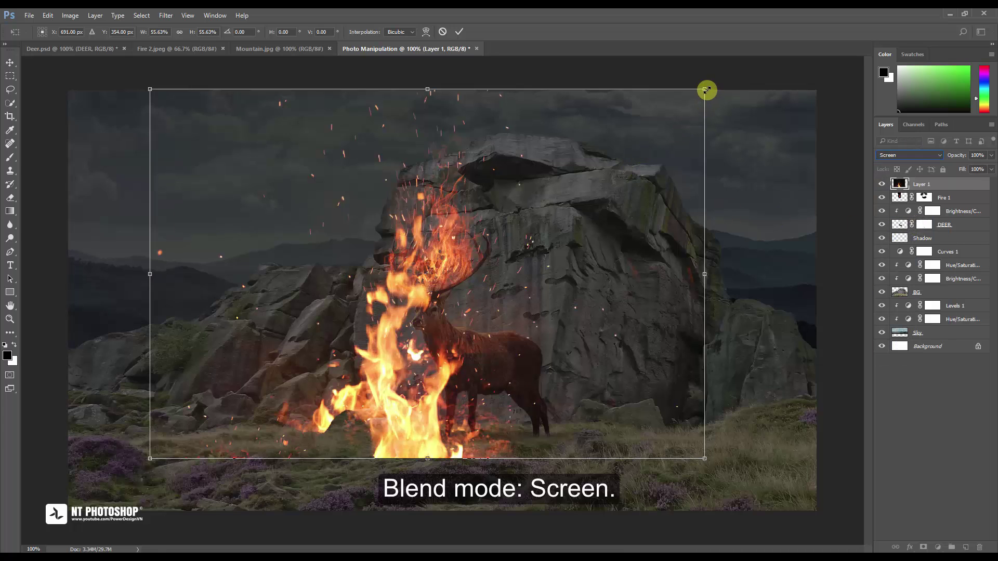
drag(707, 90, 543, 225)
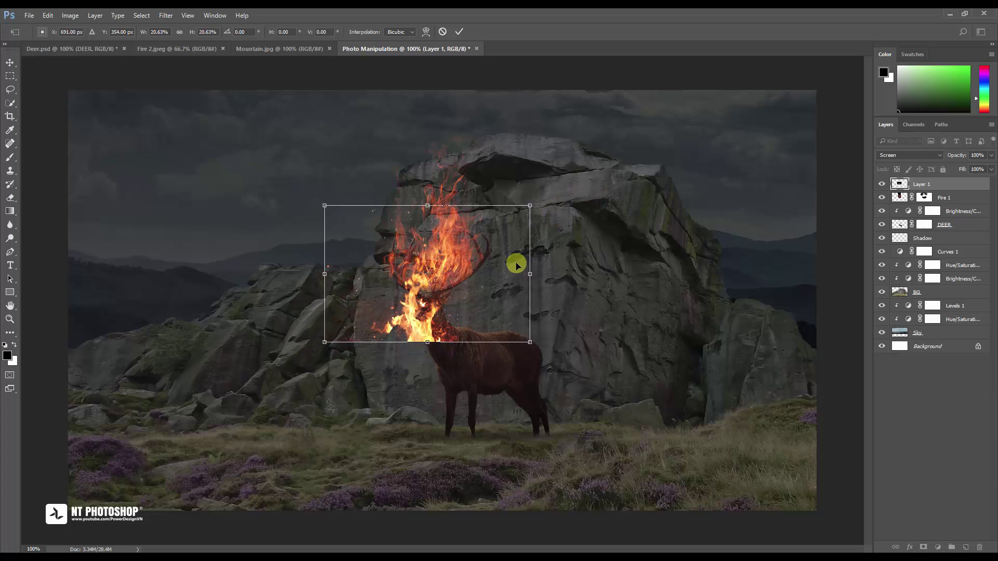
drag(462, 320, 465, 278)
Position the fire layer over the antlers at 20.63%, keeping its original orientation after trial flips.
key(ctrl+plus)
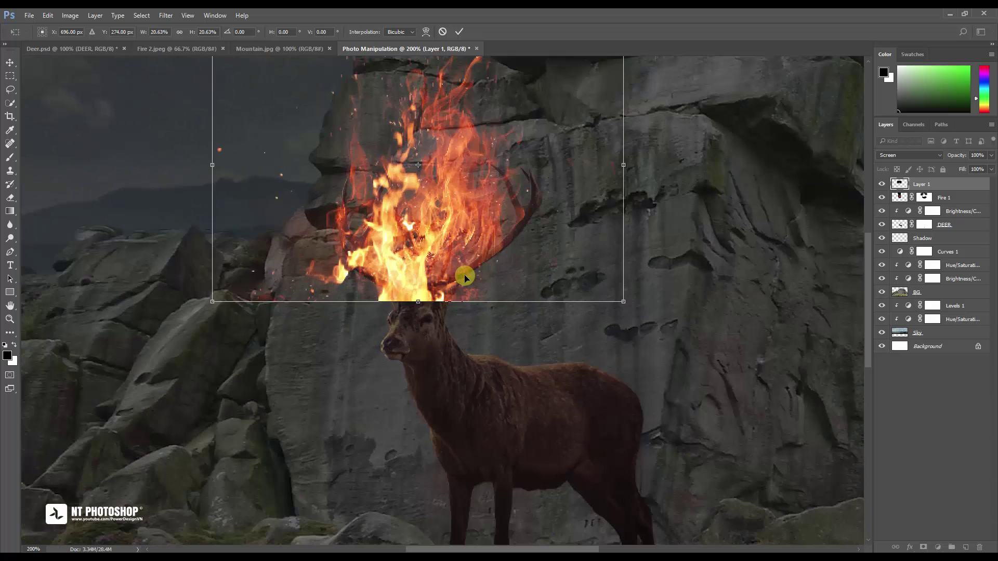
drag(473, 229, 451, 311)
key(ctrl+minus)
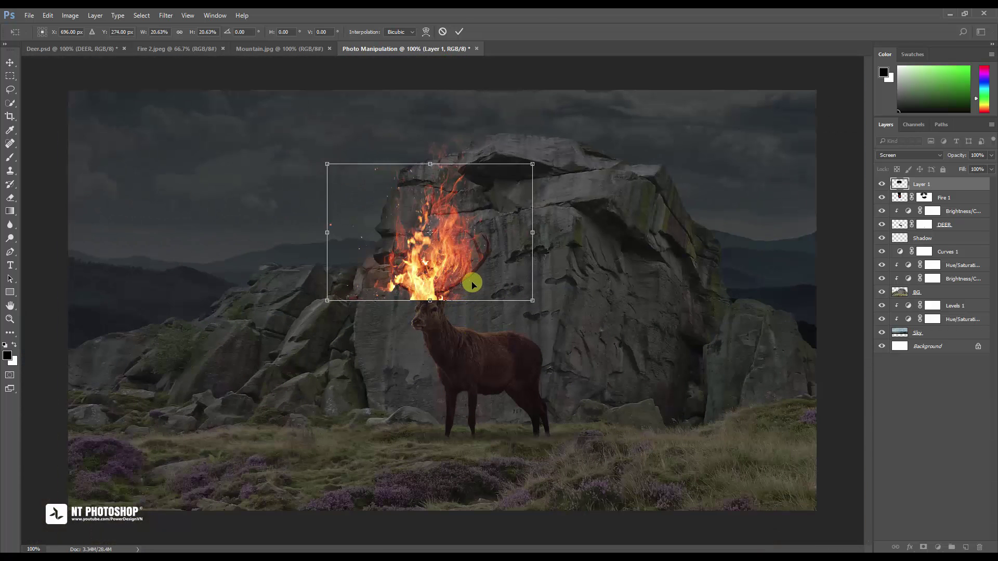
drag(471, 281, 443, 255)
right_click(468, 258)
click(494, 413)
right_click(460, 253)
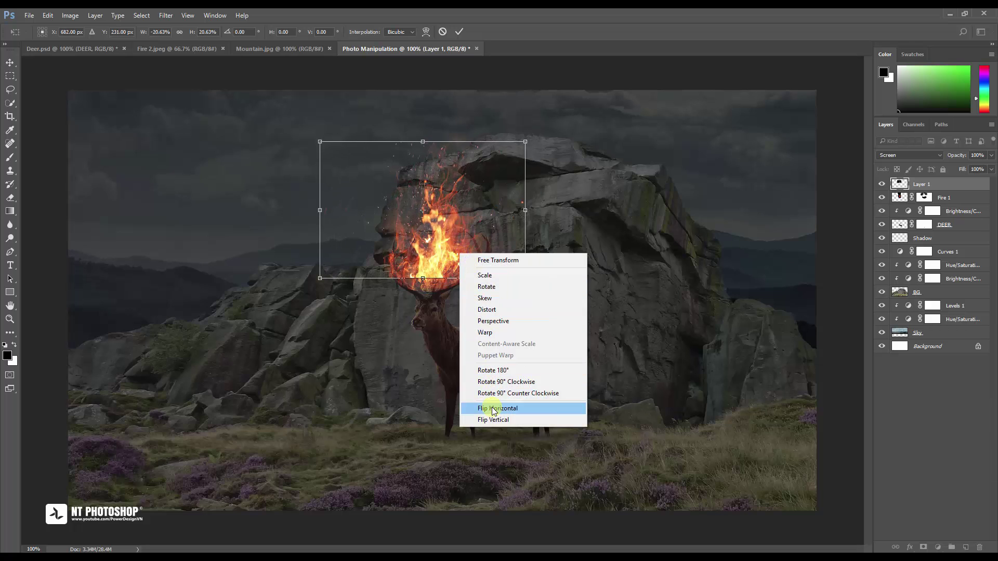
click(494, 409)
drag(495, 274, 467, 267)
right_click(471, 275)
click(507, 429)
right_click(454, 267)
click(481, 418)
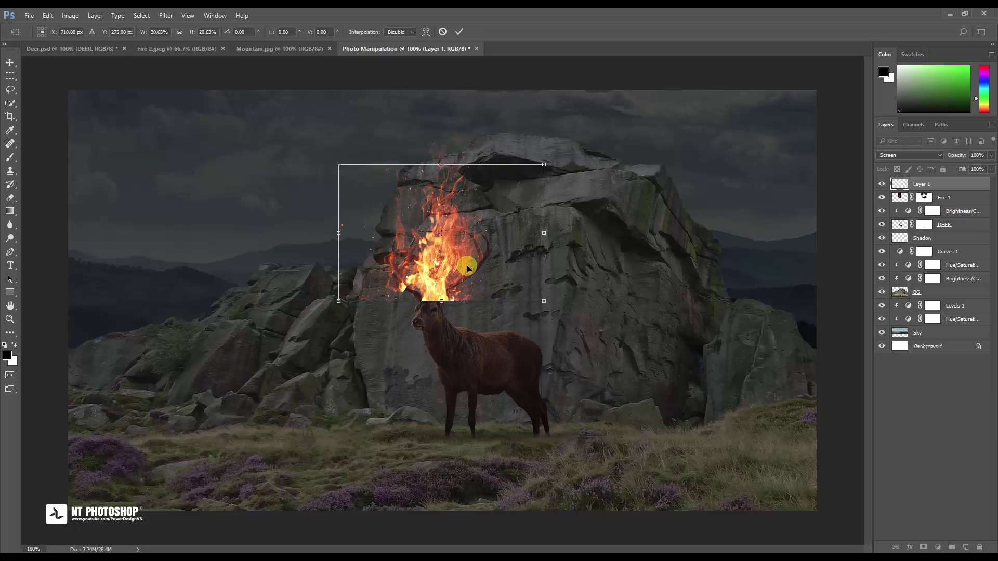
Commit the transform, rename the layer Fire 2, and mask out its straight bottom edge.
click(459, 32)
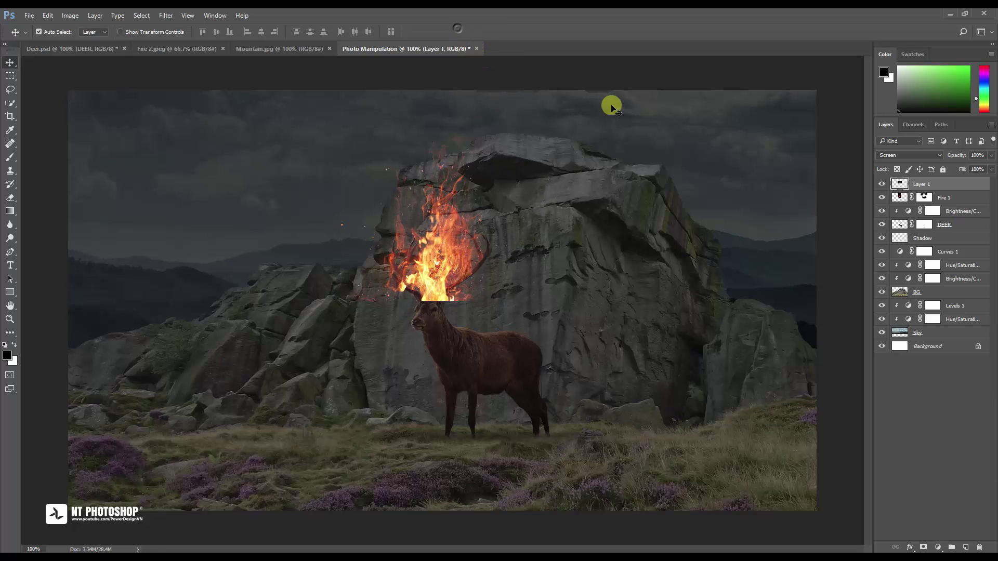
double_click(922, 184)
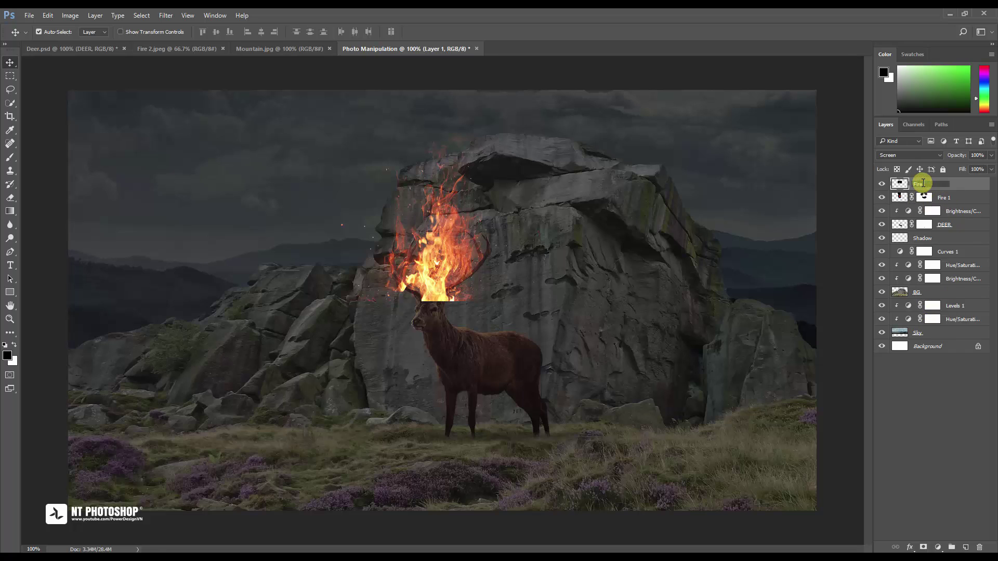
key(Return)
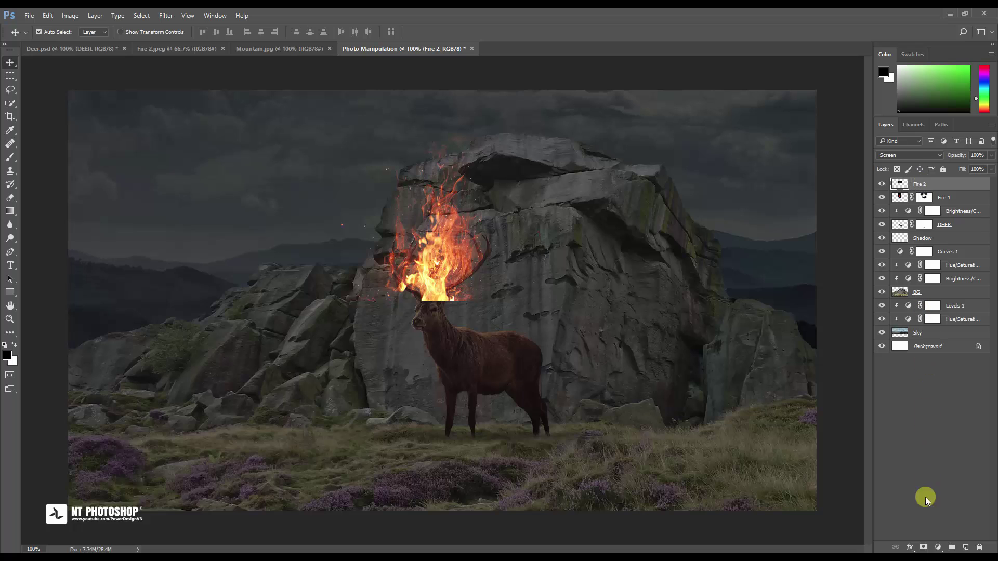
click(923, 547)
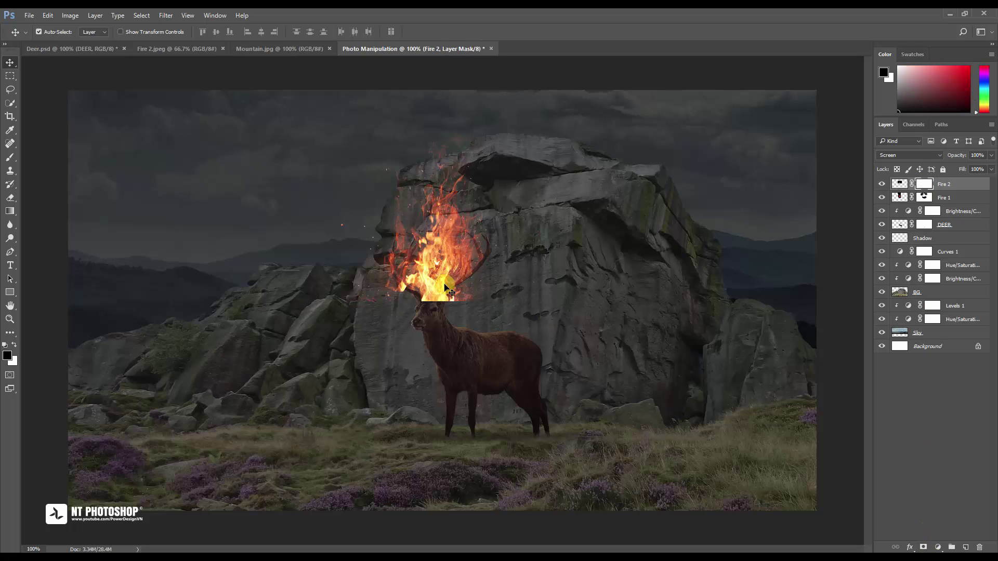
key(b)
mouse_move(477, 299)
mouse_down()
mouse_move(444, 311)
mouse_move(475, 302)
mouse_move(472, 293)
mouse_move(414, 308)
mouse_move(426, 291)
mouse_move(387, 300)
mouse_move(334, 271)
mouse_move(359, 287)
mouse_move(335, 274)
mouse_move(508, 314)
mouse_move(480, 303)
mouse_move(480, 283)
mouse_move(466, 293)
mouse_move(492, 278)
mouse_move(511, 247)
mouse_move(493, 252)
mouse_move(457, 300)
mouse_move(427, 310)
mouse_move(390, 304)
mouse_move(369, 281)
mouse_move(396, 307)
mouse_move(485, 287)
mouse_move(473, 275)
mouse_move(435, 301)
mouse_move(386, 297)
mouse_up()
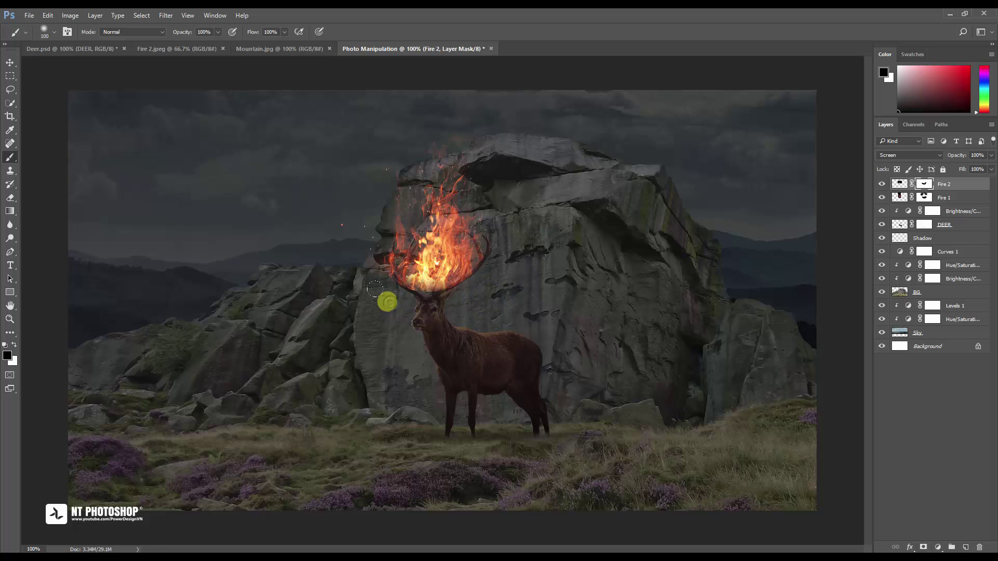
Mask Fire 1's flames near the deer's neck, then select the Brightness/Contrast layer above DEER.
click(882, 184)
click(881, 185)
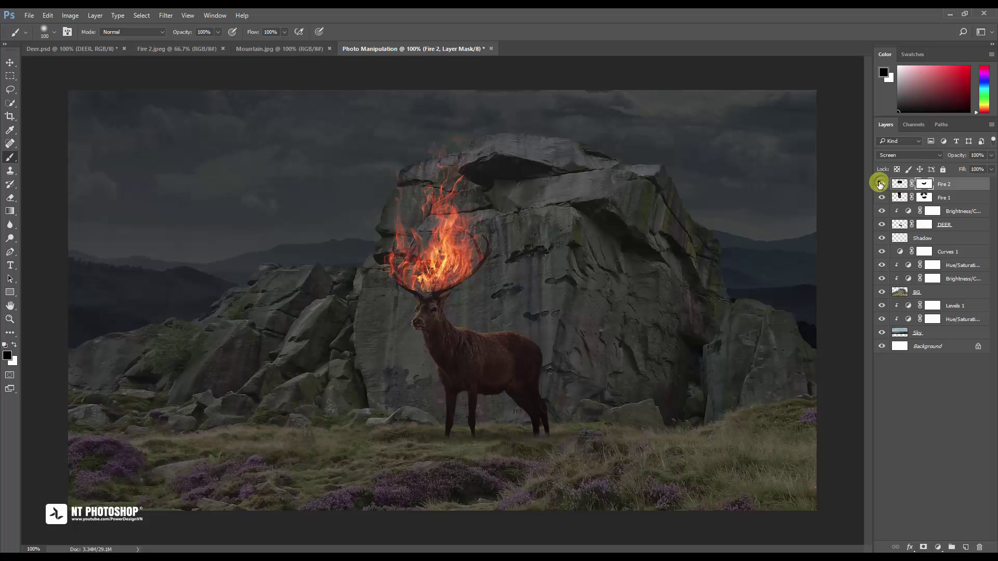
click(925, 197)
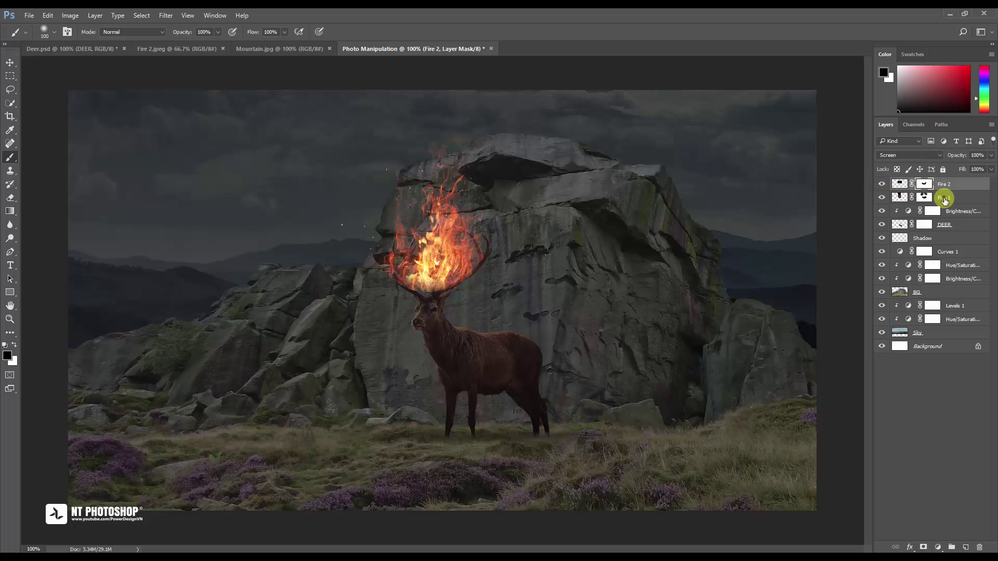
mouse_move(424, 324)
mouse_down()
mouse_move(436, 279)
mouse_move(422, 266)
mouse_move(423, 326)
mouse_up()
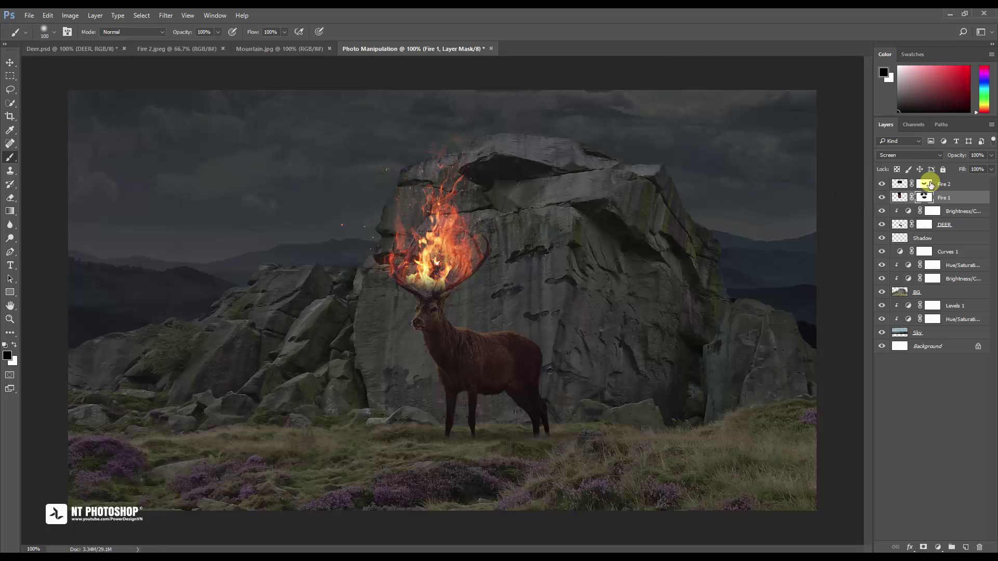
click(927, 184)
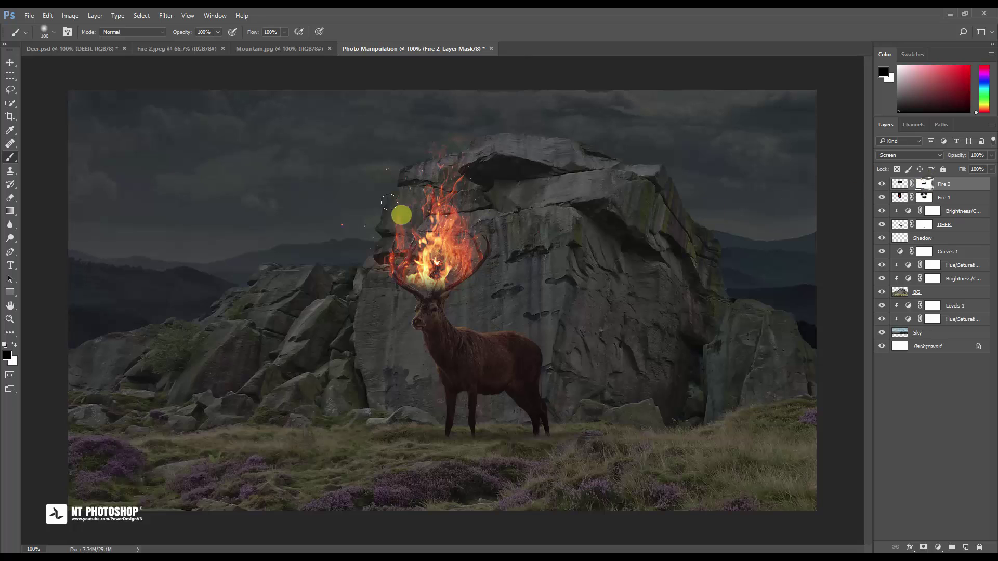
click(336, 212)
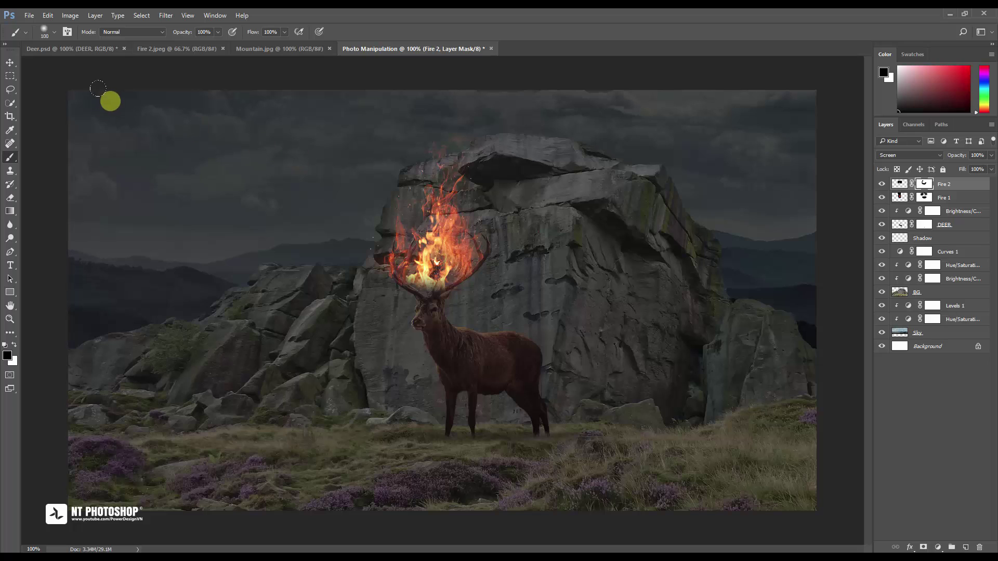
key(v)
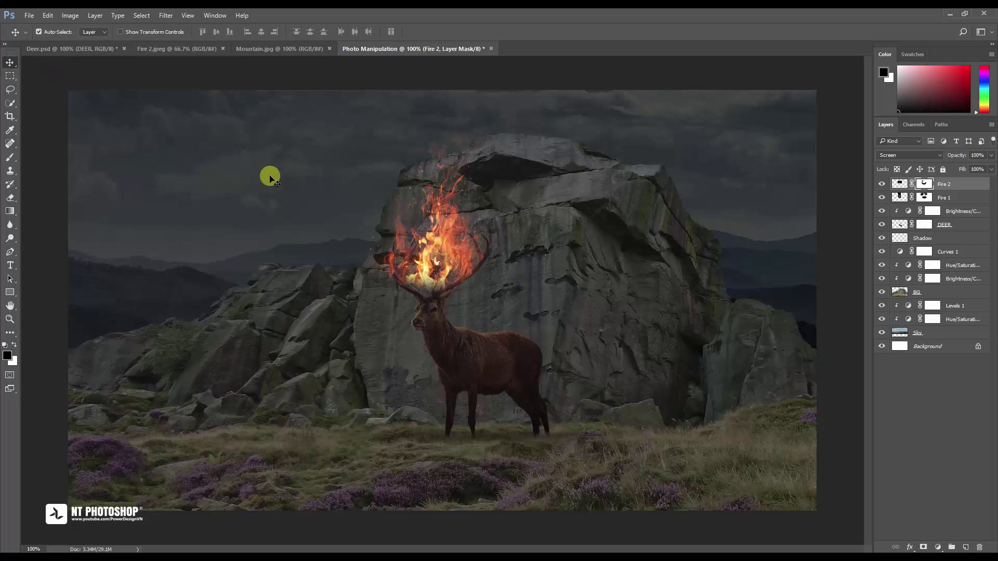
click(963, 211)
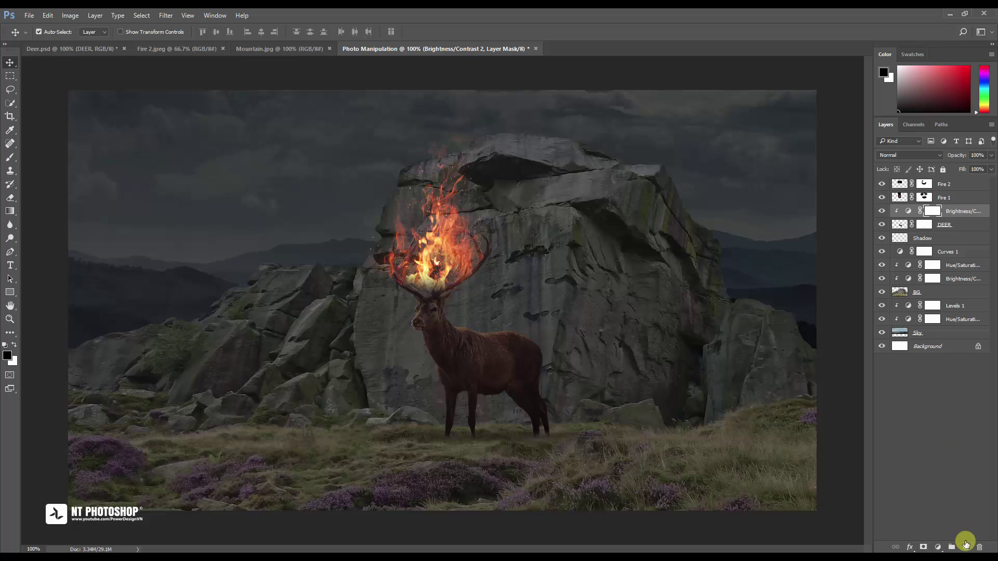
Add a new layer named Light effect and load the DEER layer's outline as a selection.
click(966, 544)
double_click(920, 212)
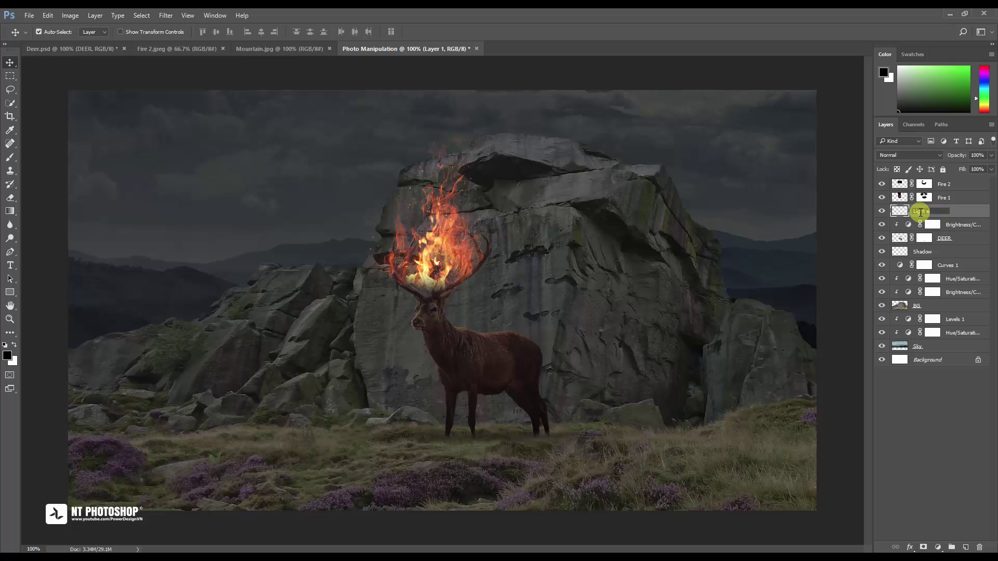
key(Return)
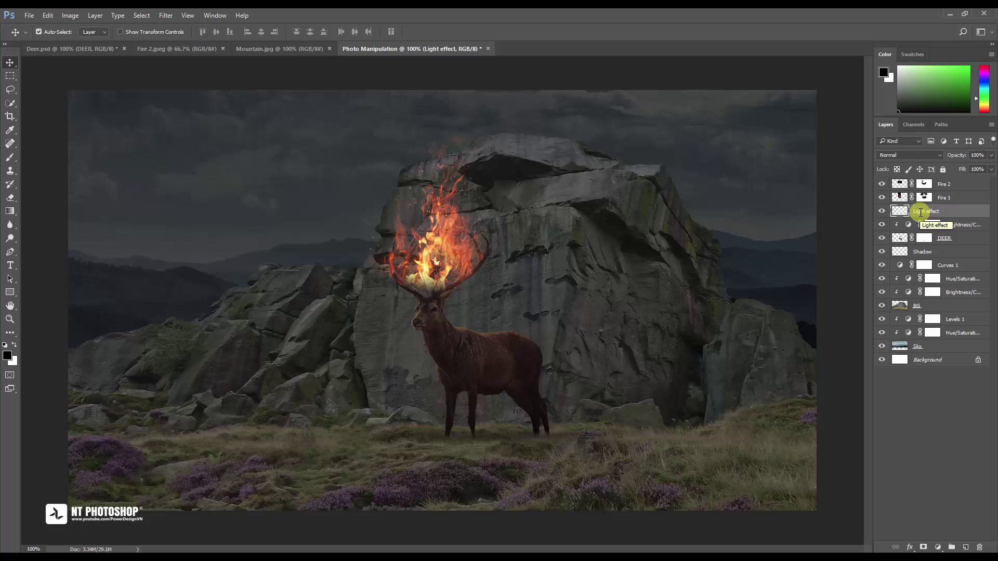
key(ctrl)
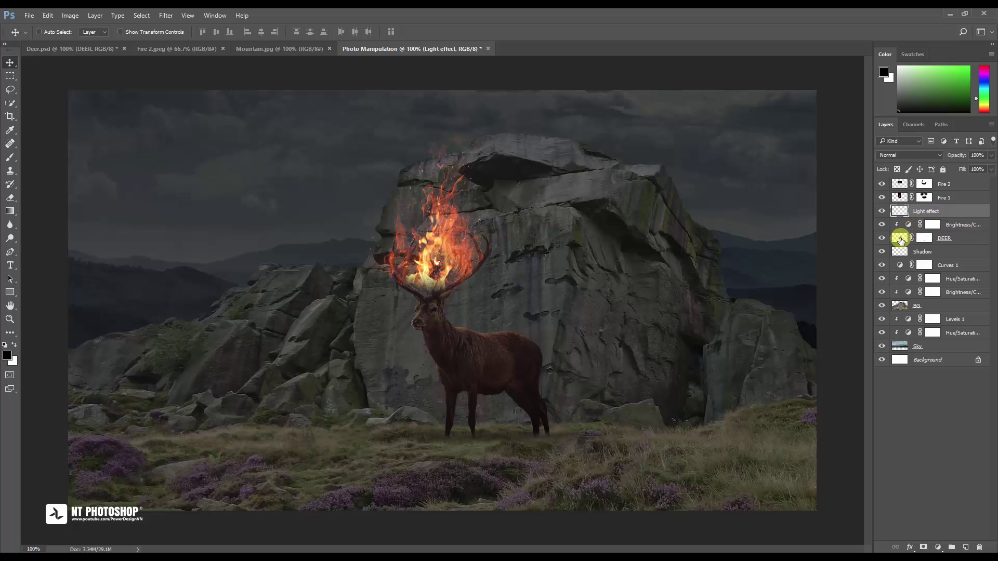
ctrl+click(901, 240)
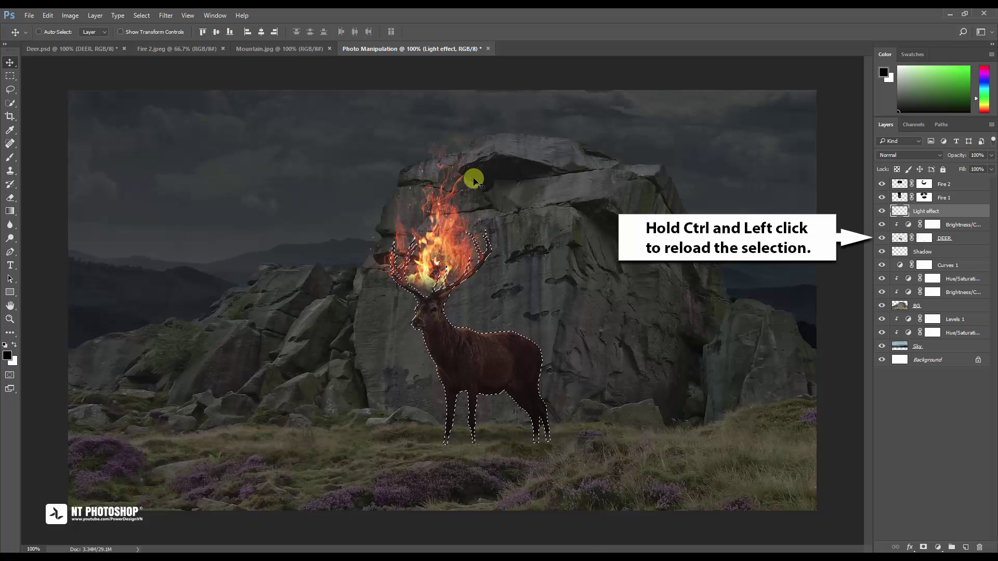
Zoom in on the antlers and sample a rich yellow from the flames.
key(ctrl+plus)
key(ctrl+plus)
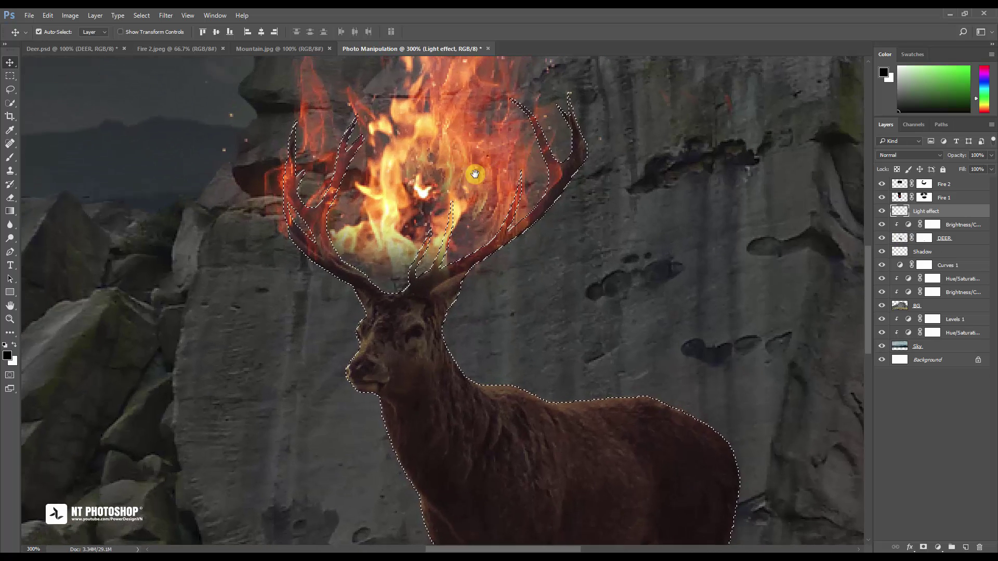
drag(474, 174, 431, 226)
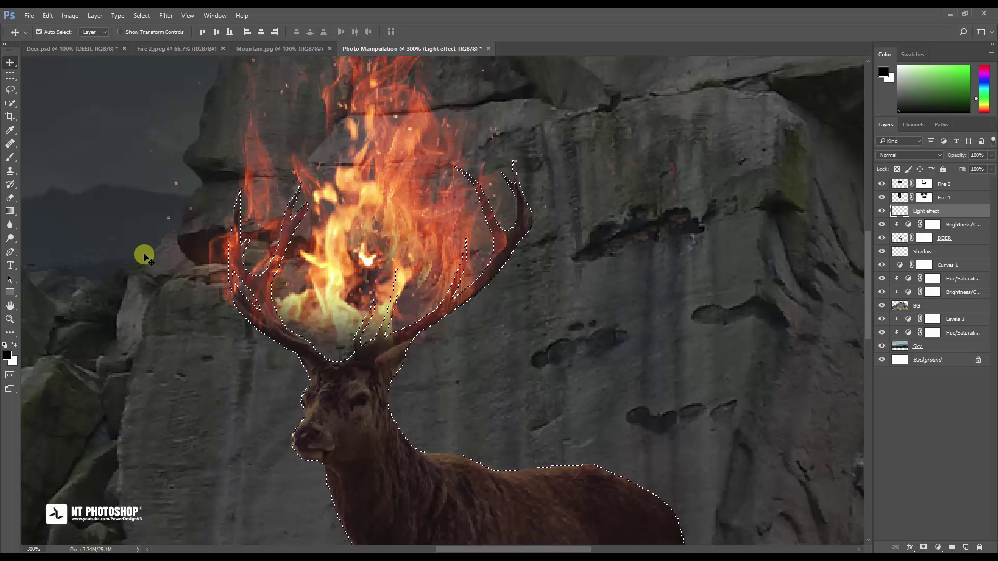
click(9, 130)
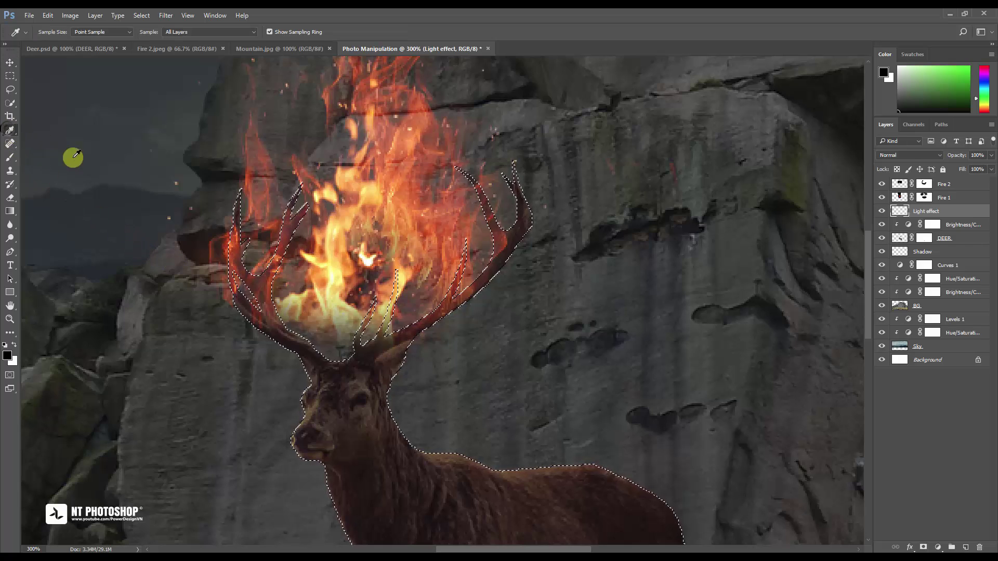
click(334, 273)
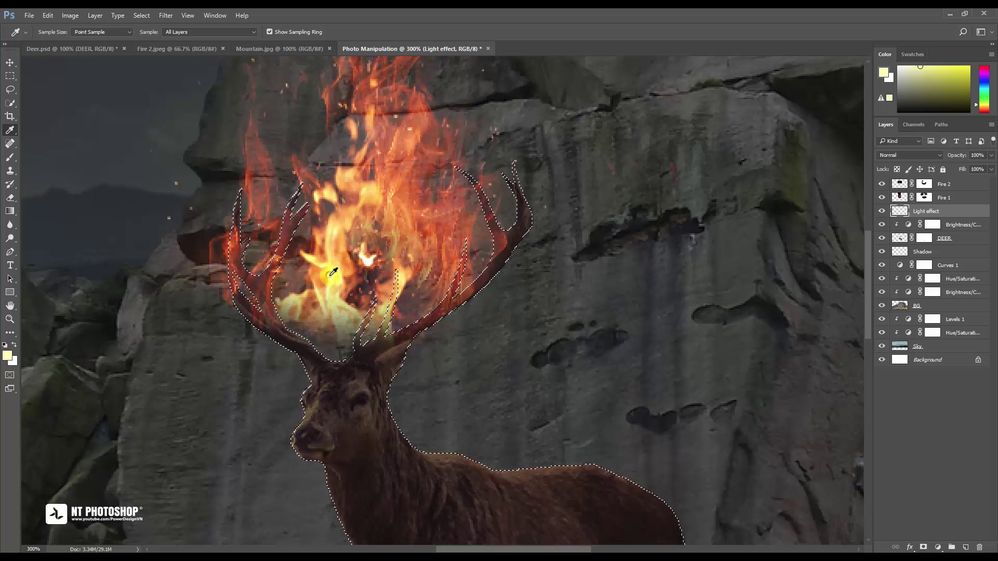
click(338, 274)
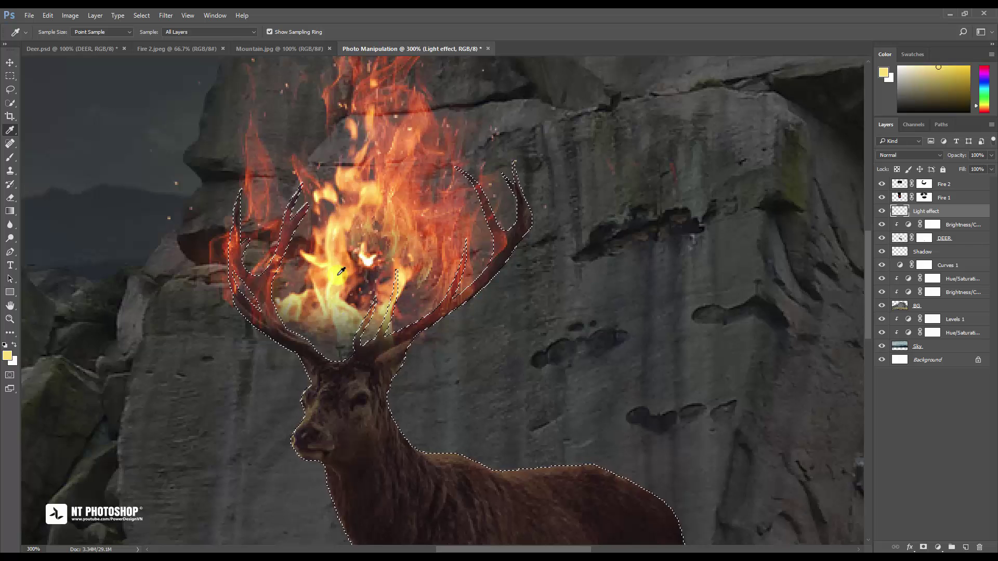
Set the Light effect layer to Overlay and brush yellow light onto the antlers.
click(10, 157)
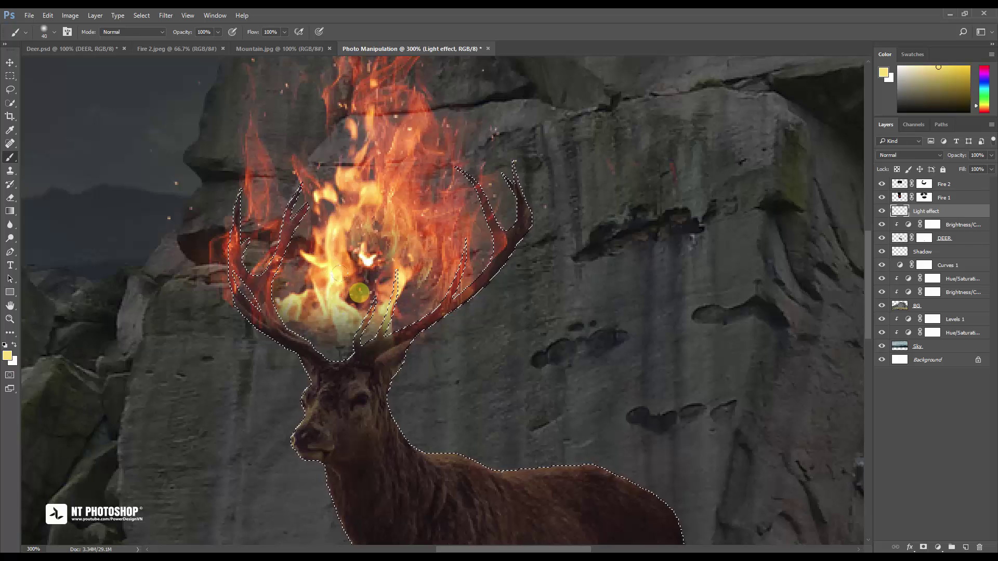
click(909, 155)
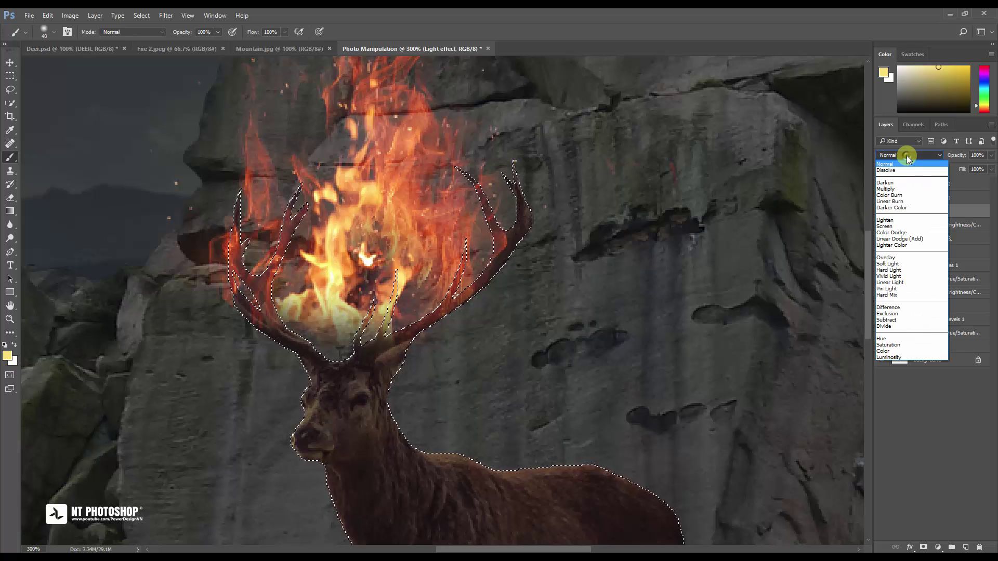
click(901, 260)
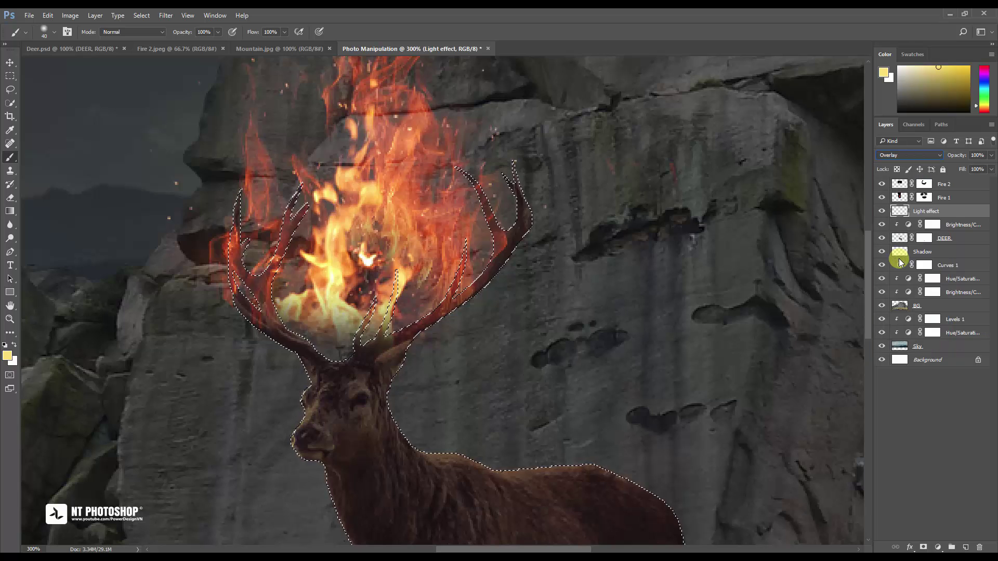
click(409, 281)
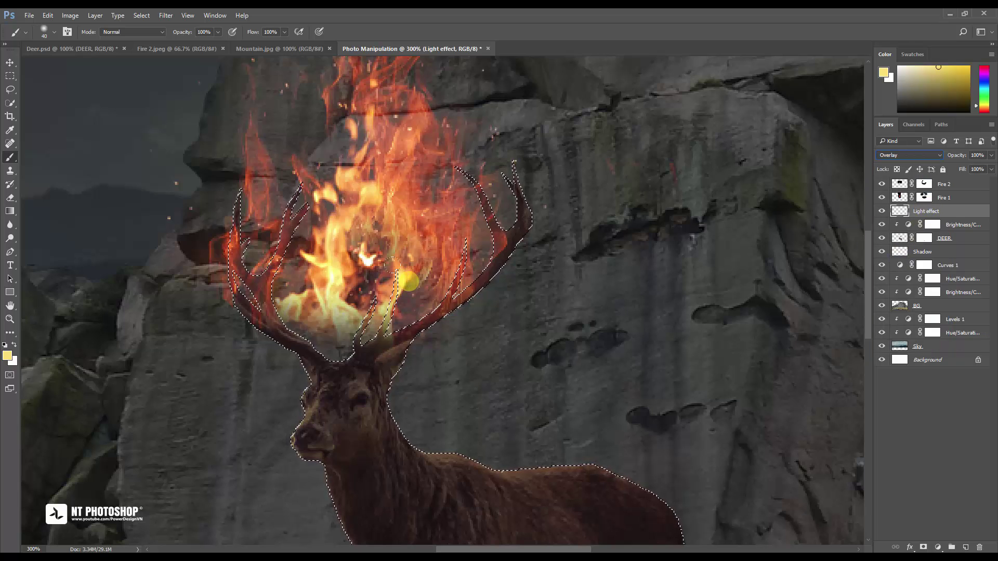
click(410, 301)
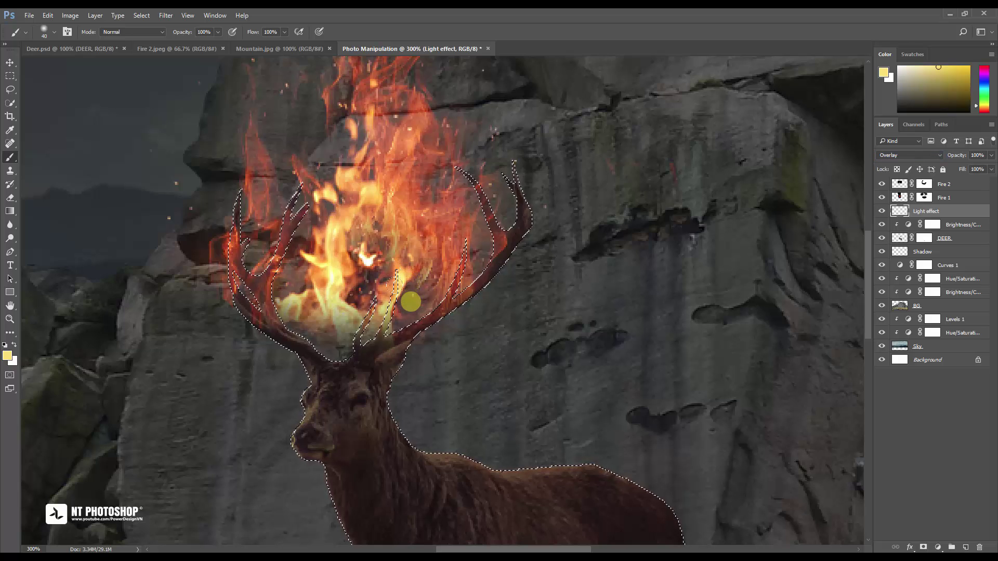
Paint yellow glow along the deer's back, neck and head with brush sizes 20 to 35.
key(bracketleft)
key(bracketleft)
mouse_move(553, 347)
mouse_down()
mouse_move(460, 237)
mouse_move(457, 216)
mouse_up()
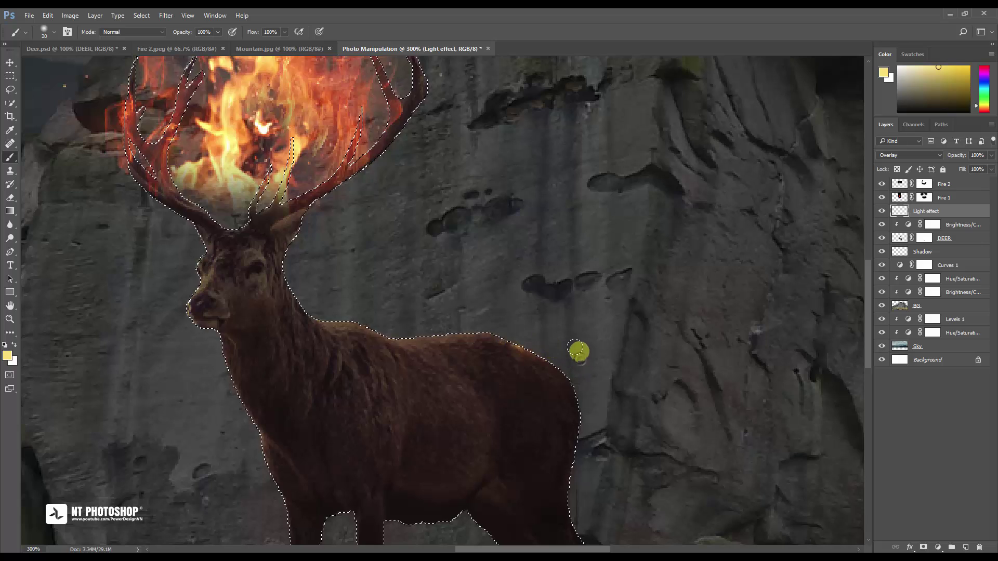
mouse_move(578, 352)
mouse_down()
mouse_move(416, 322)
mouse_move(539, 332)
mouse_move(391, 328)
mouse_move(318, 312)
mouse_move(287, 262)
mouse_move(298, 284)
mouse_move(337, 306)
mouse_move(304, 298)
mouse_move(294, 256)
mouse_move(304, 242)
mouse_move(380, 235)
mouse_up()
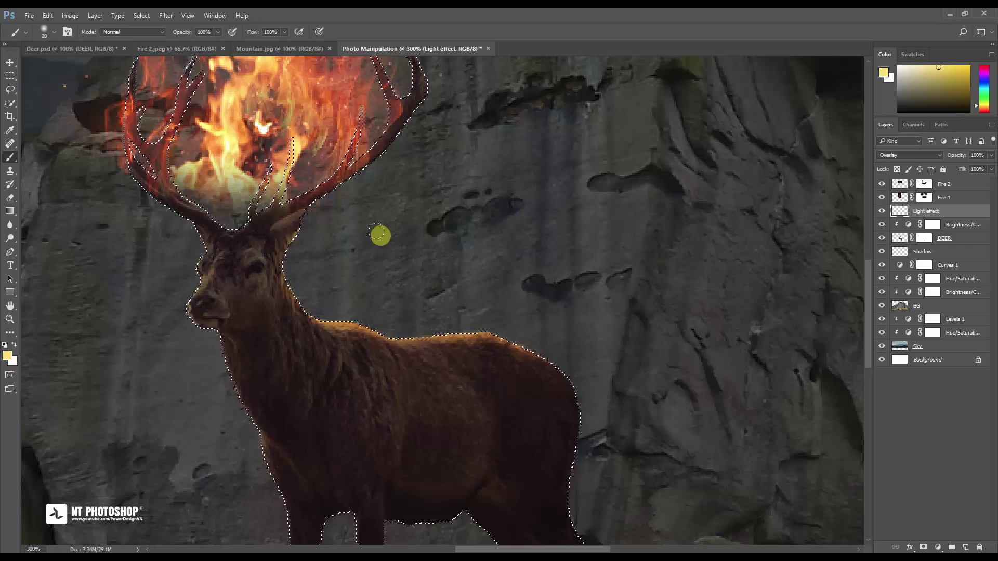
scroll(415, 272, up, 4)
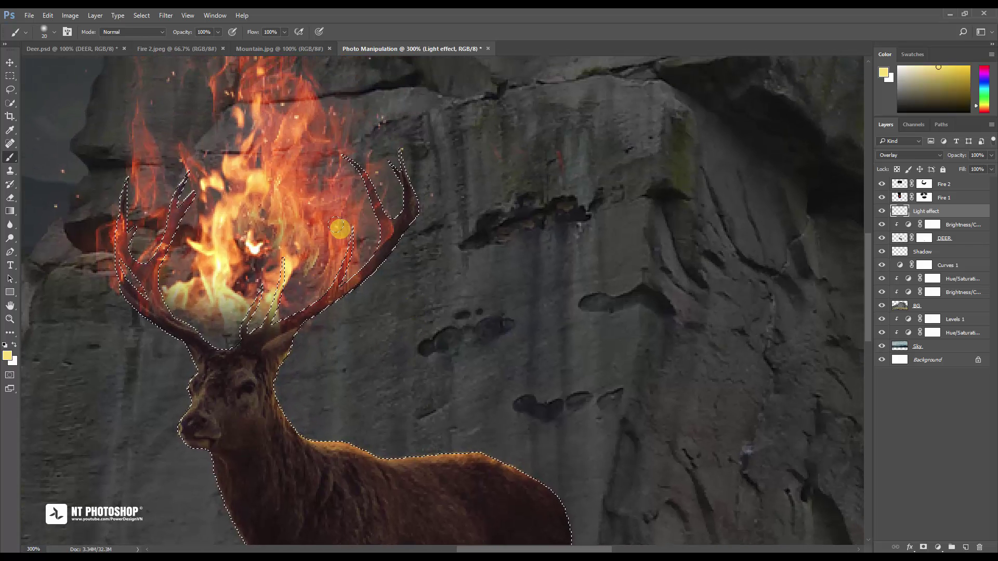
key(bracketleft)
key(bracketleft)
key(bracketleft)
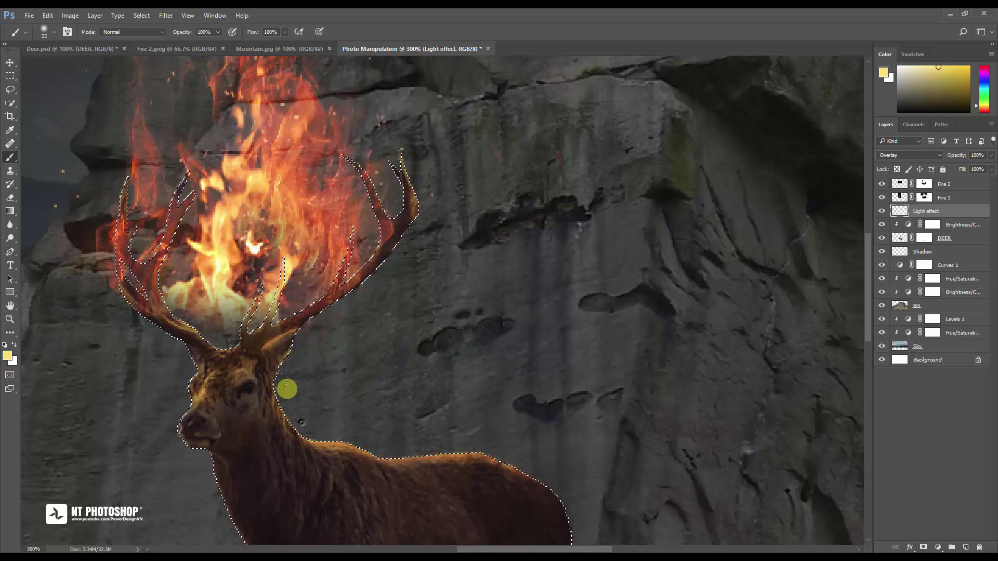
drag(358, 389, 289, 265)
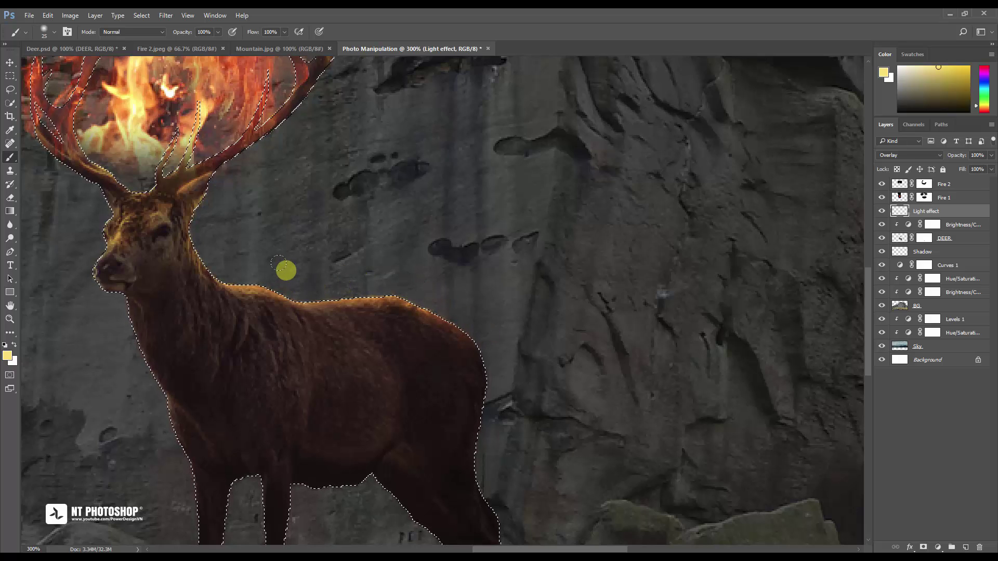
key(])
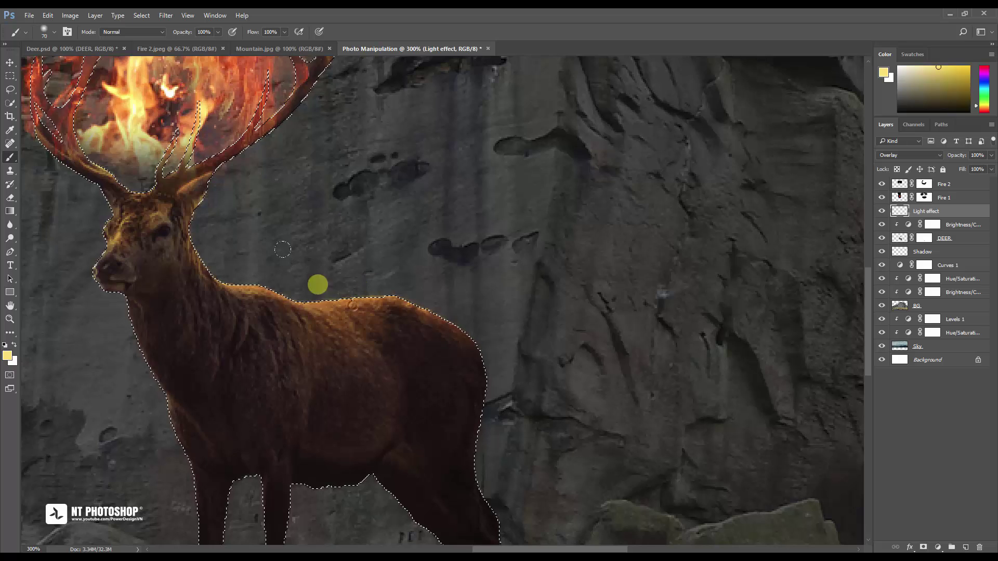
click(246, 232)
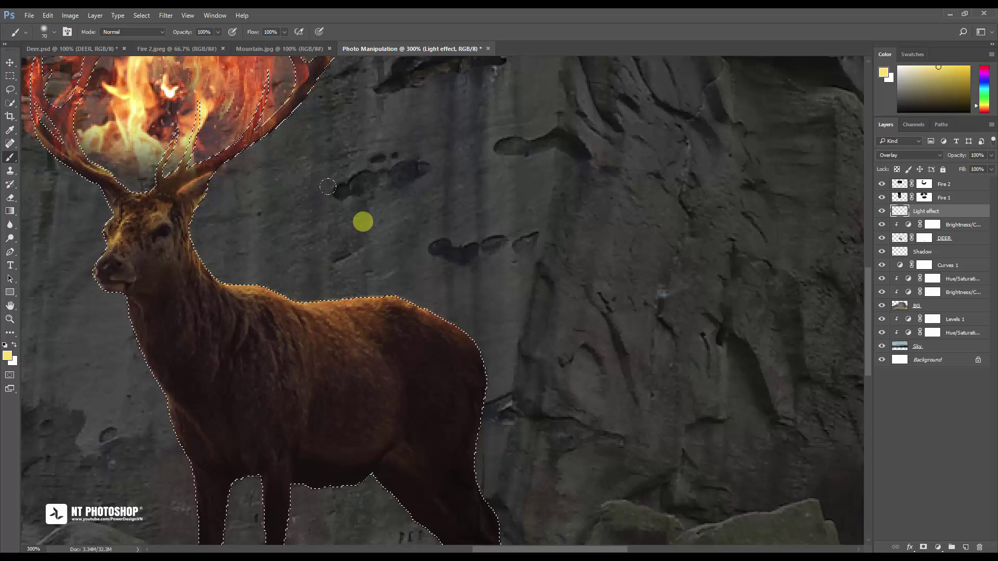
drag(341, 221, 389, 234)
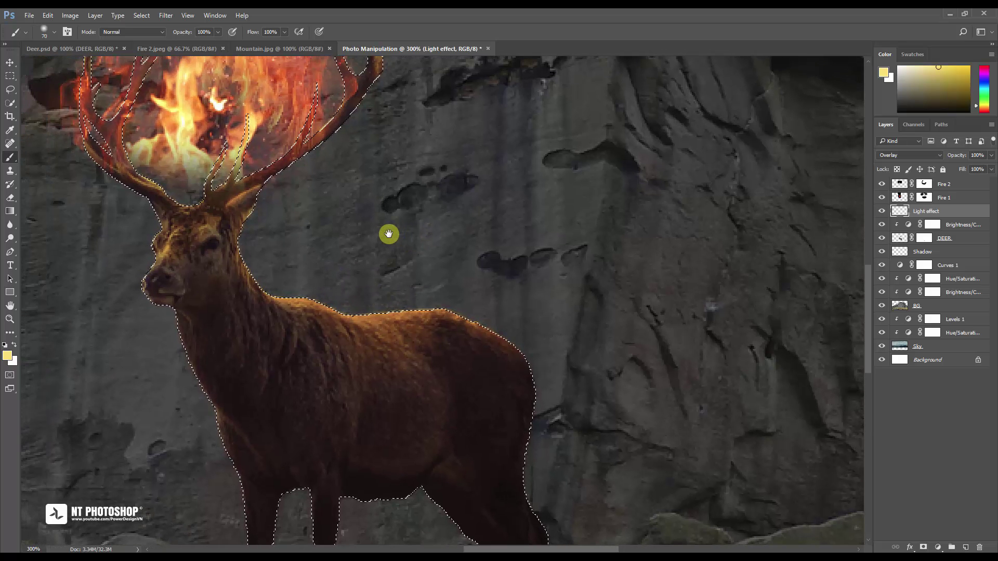
key(bracketleft)
key(bracketleft)
key(bracketleft)
key(bracketleft)
Clear the deer outline selection and zoom out to view the whole scene.
click(143, 15)
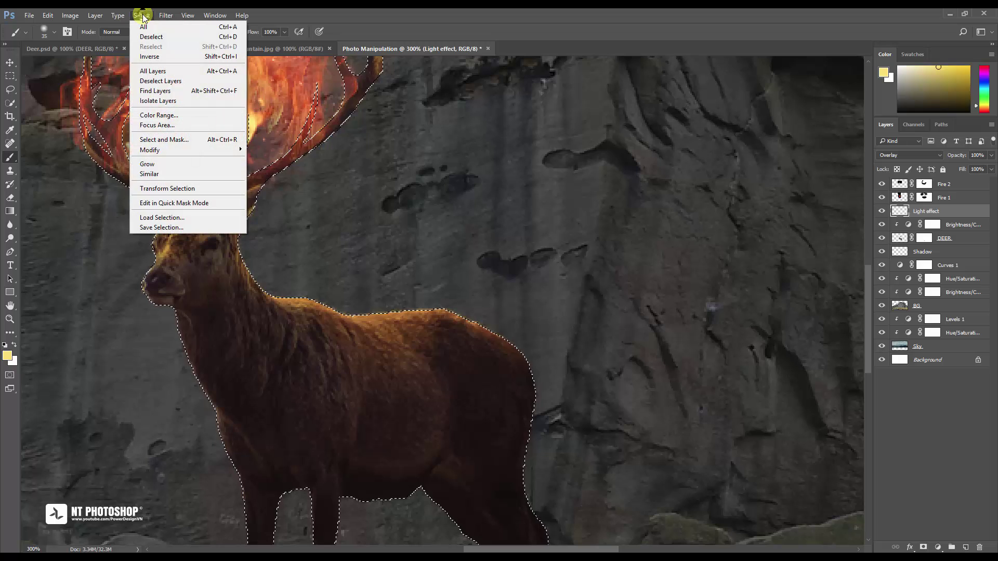
click(168, 38)
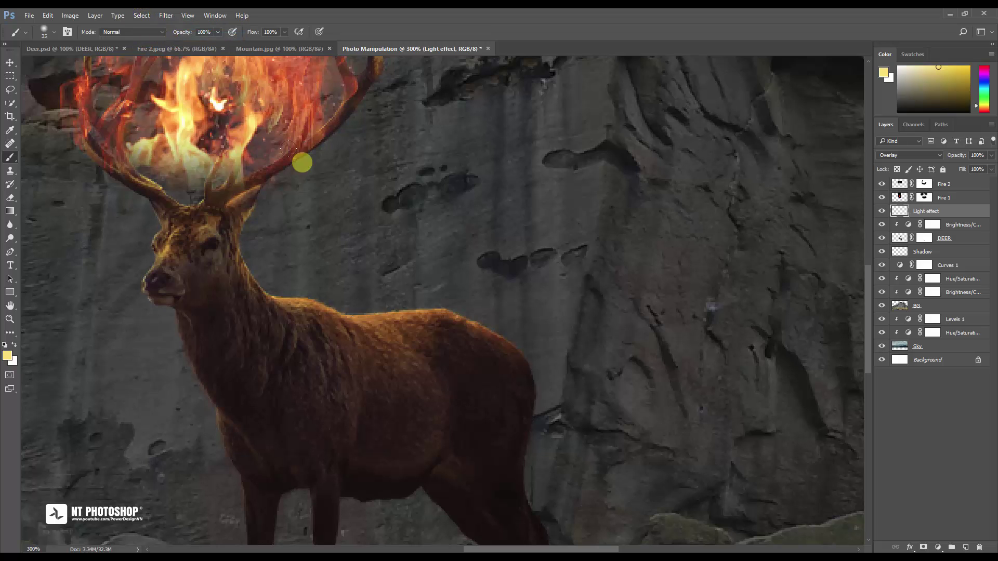
key(ctrl+1)
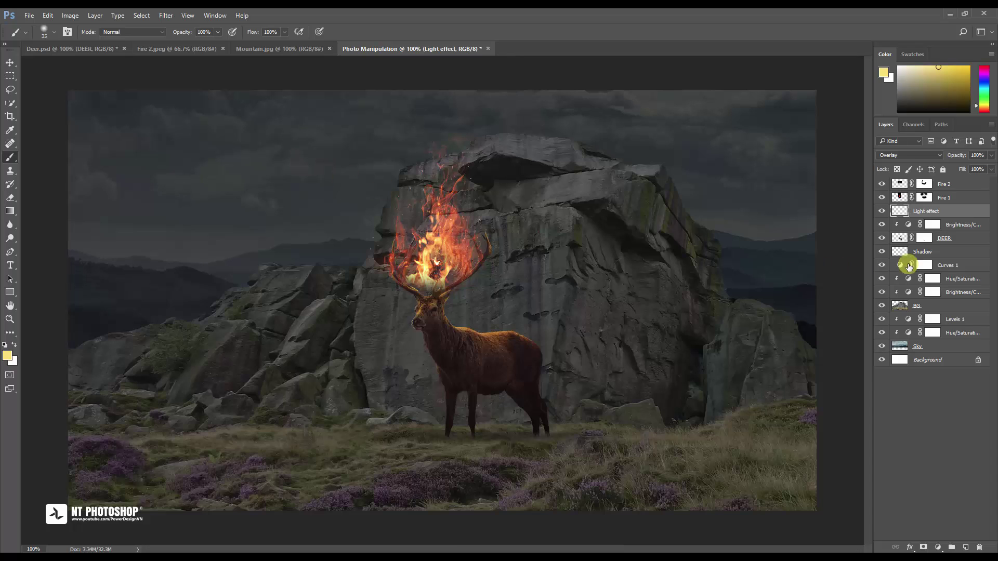
Duplicate the Light effect layer and set the copy's opacity to 55%.
click(882, 212)
click(882, 212)
drag(958, 214, 965, 546)
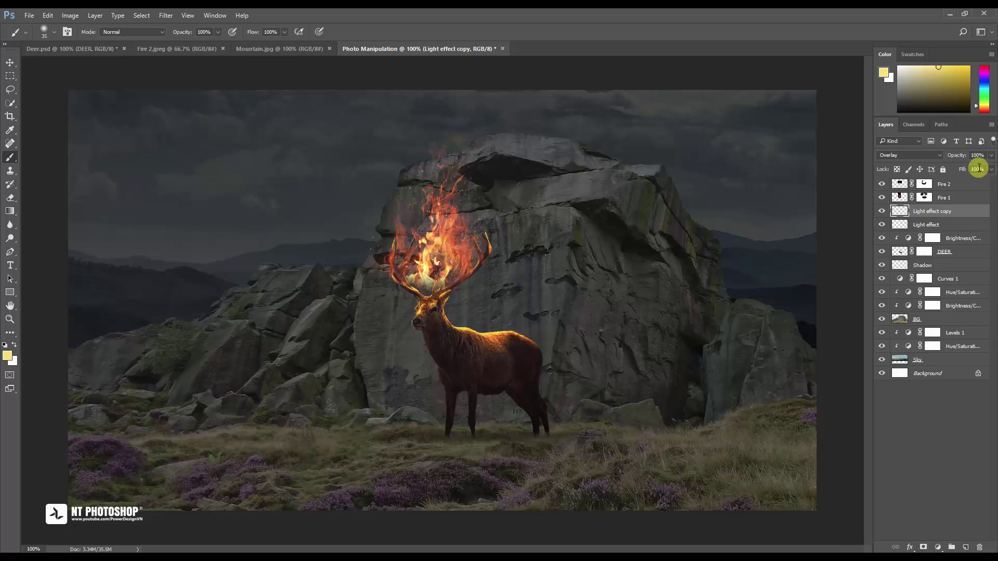
click(991, 155)
drag(975, 170, 973, 169)
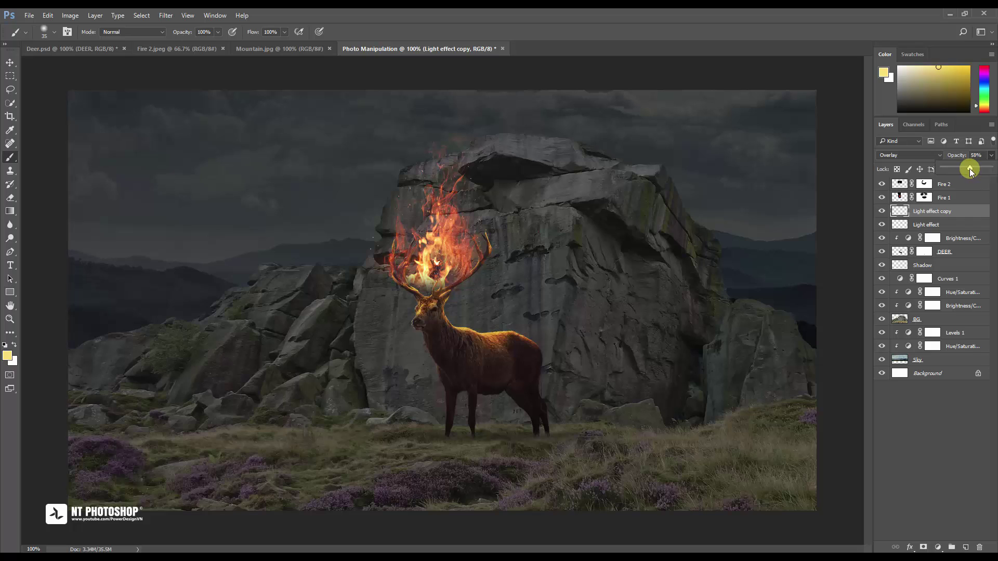
click(924, 397)
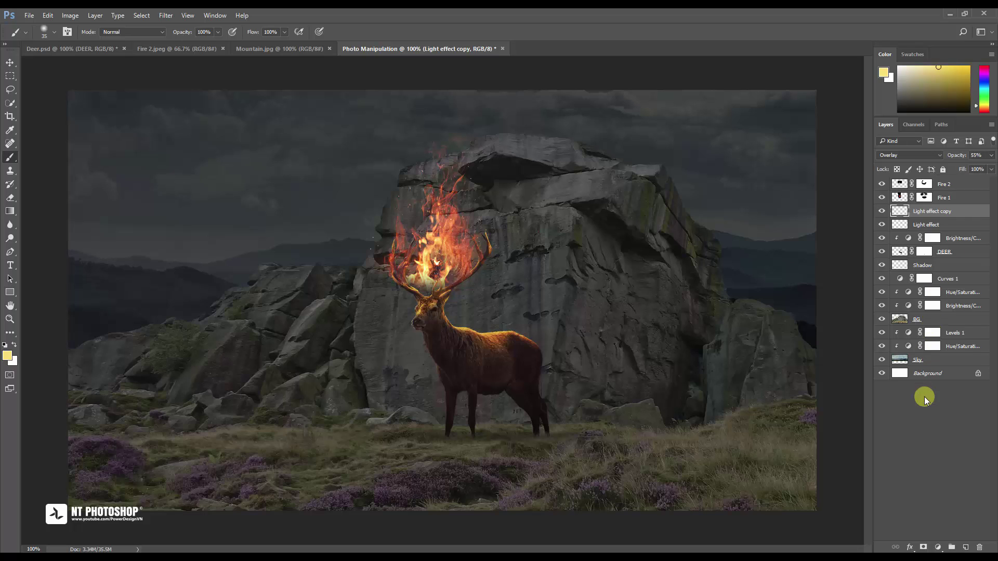
click(924, 397)
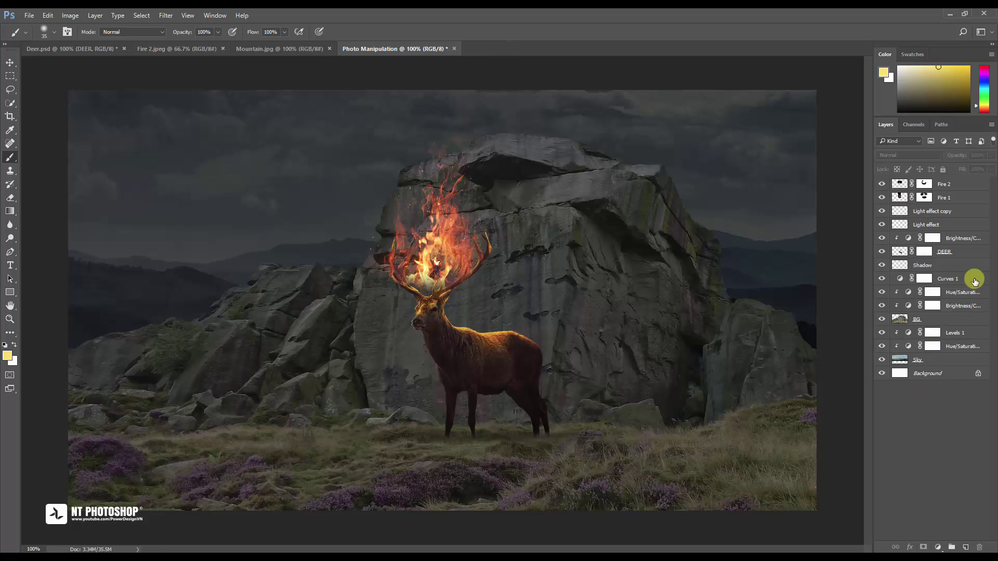
click(961, 238)
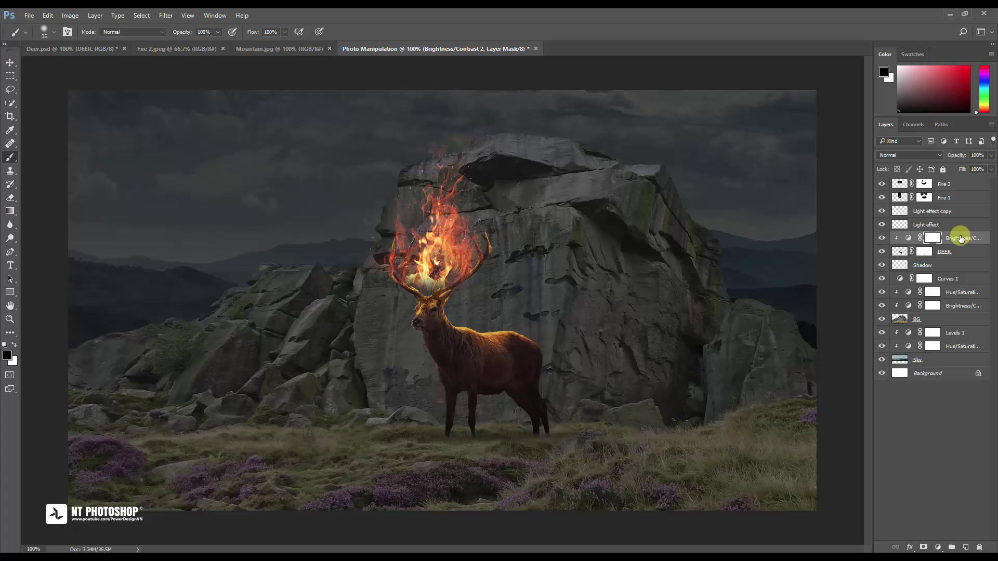
Add a new empty layer named 'Light effect 2'.
click(965, 546)
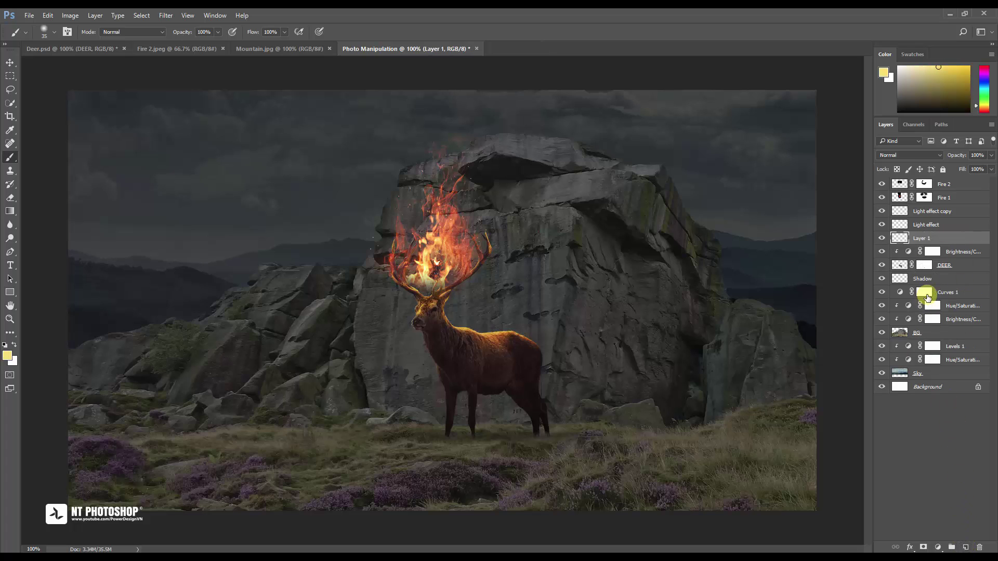
double_click(922, 238)
text(Light effect 2)
key(Return)
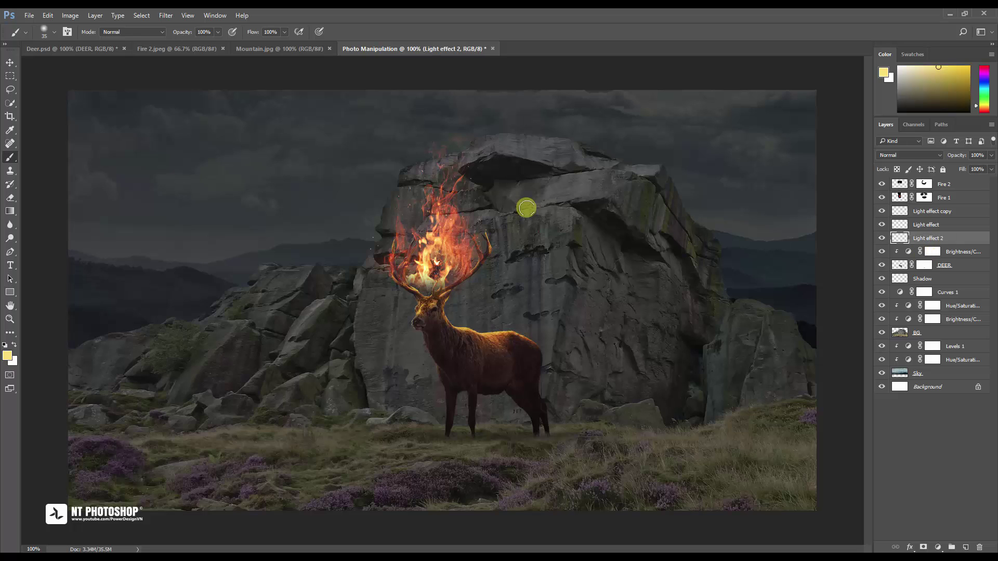
Paint one big soft yellow dab over the deer with a 500 px brush.
right_click(12, 156)
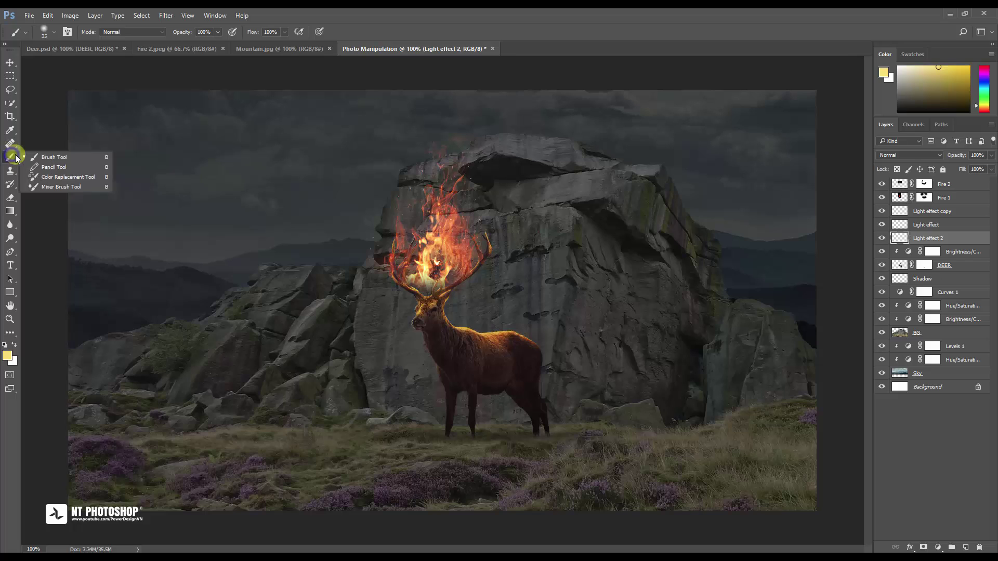
click(45, 158)
key(bracketright)
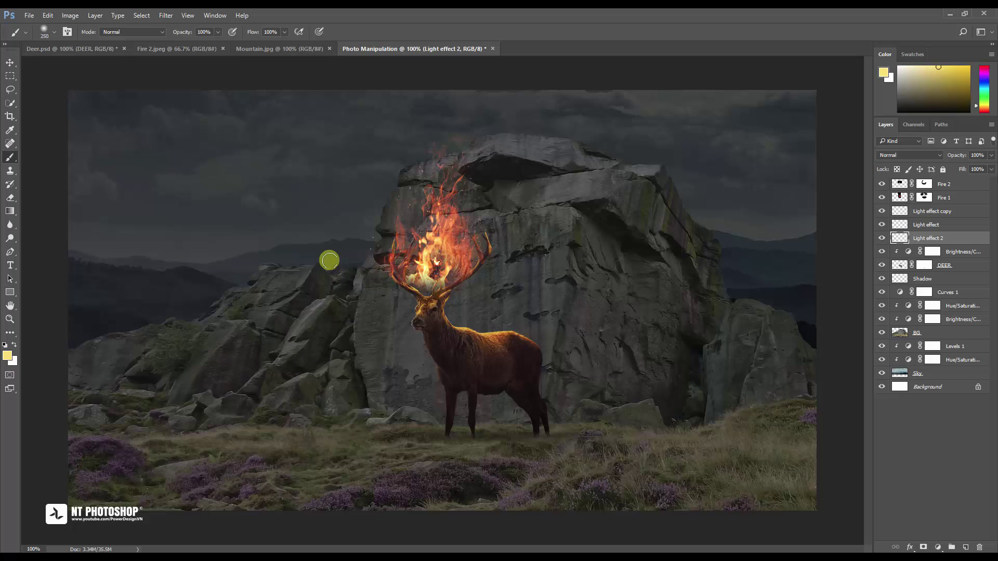
key(bracketright)
key(bracketright)
key(bracketright)
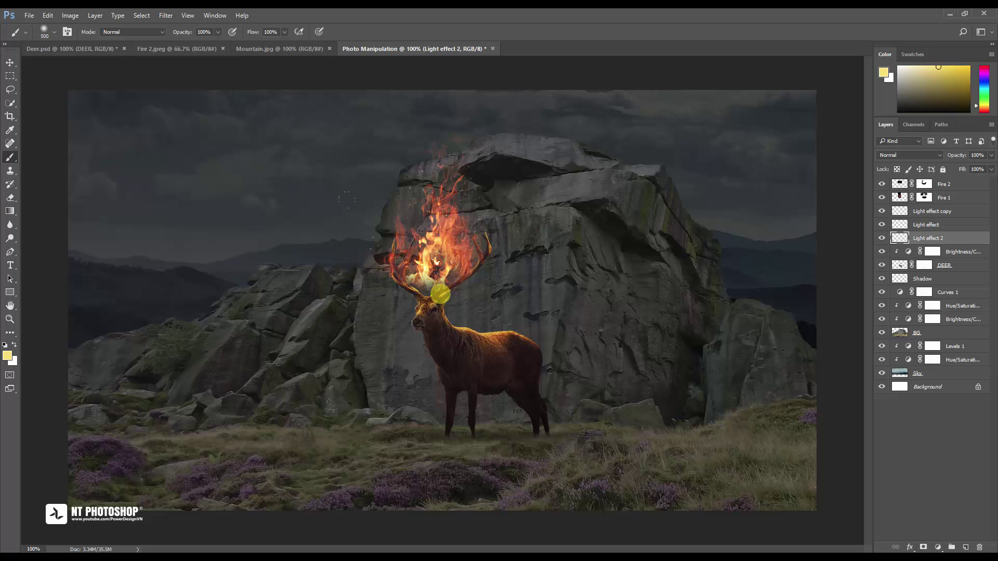
click(440, 292)
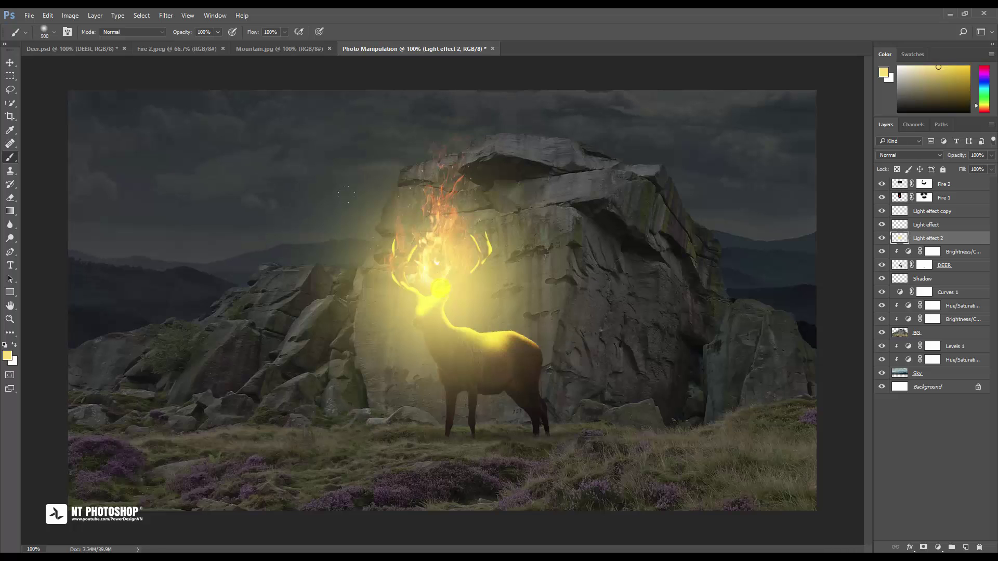
Squash the yellow glow vertically with Free Transform and set its blend mode to Overlay.
key(ctrl+t)
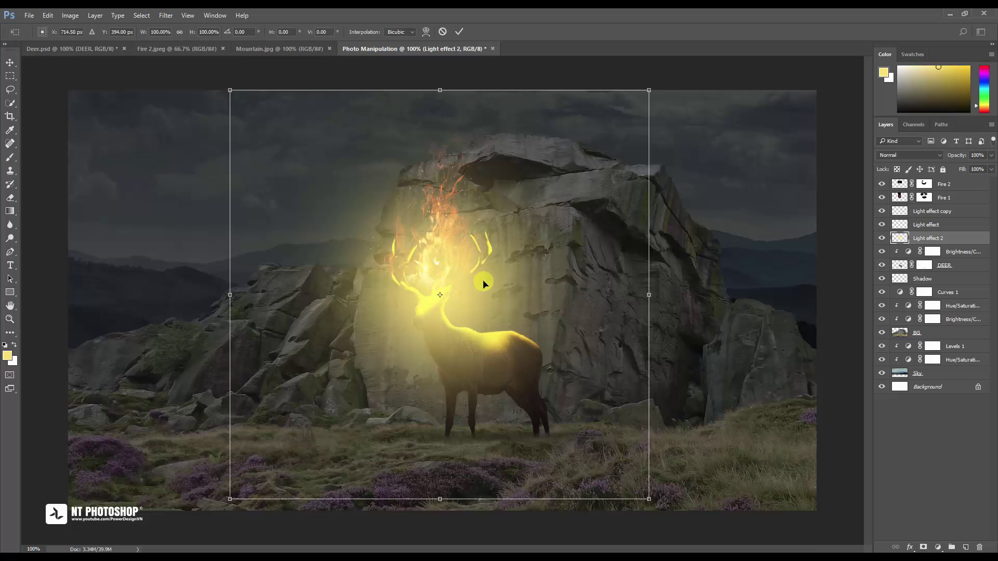
mouse_move(443, 89)
mouse_down()
mouse_move(428, 214)
mouse_move(428, 400)
mouse_up()
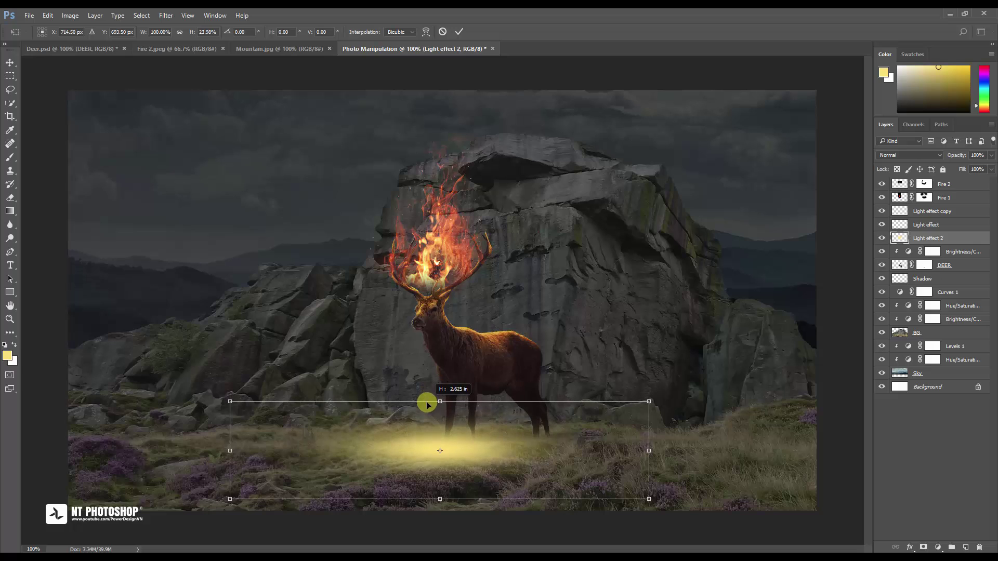
click(458, 32)
key(b)
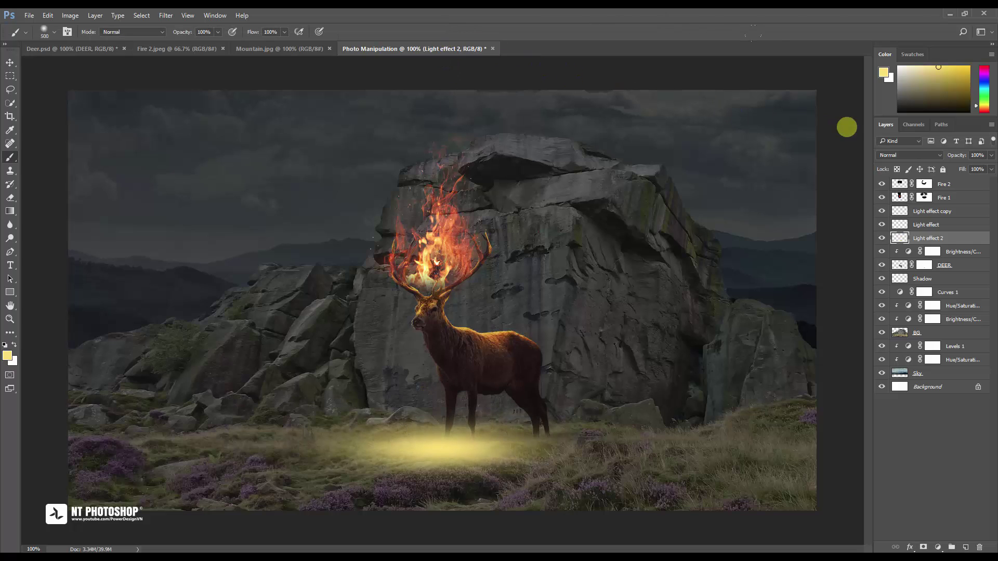
click(897, 154)
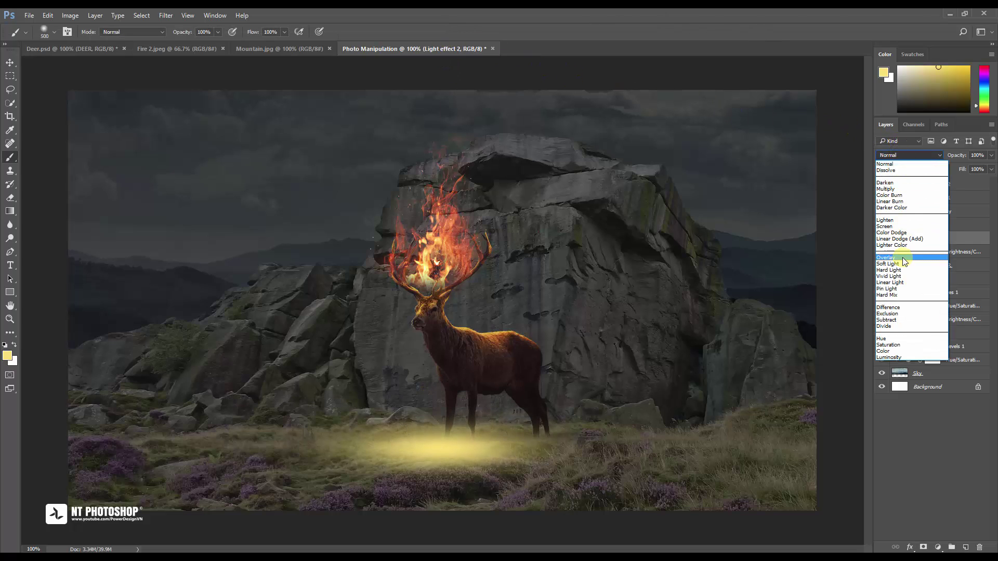
click(905, 258)
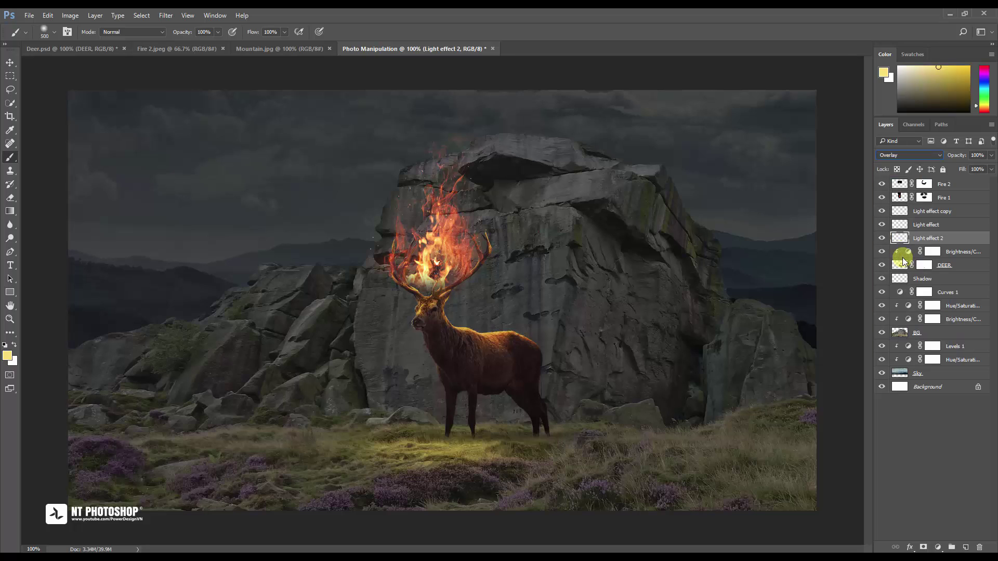
Move the glow beneath the deer, widen and flatten it across the grass, and commit.
click(10, 62)
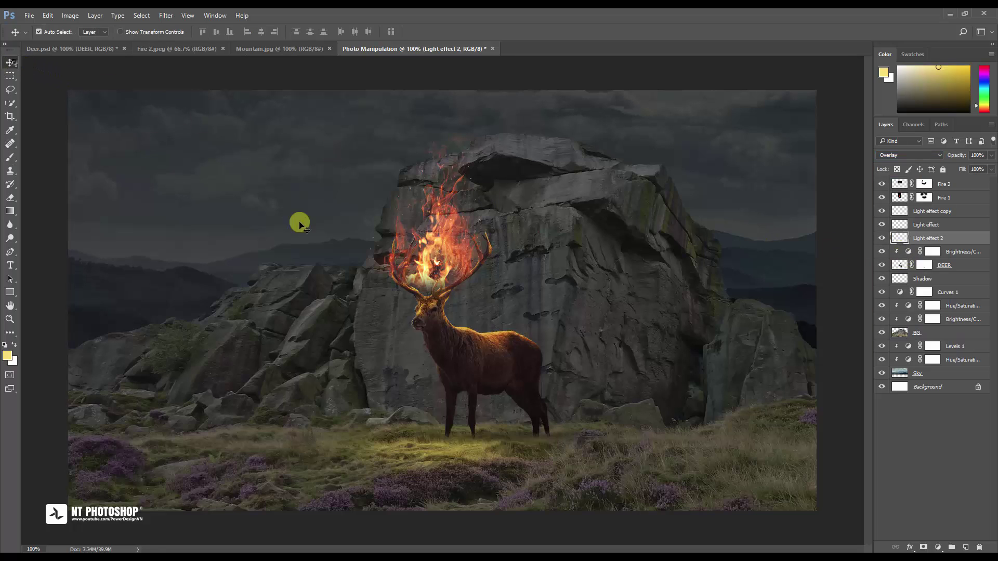
drag(490, 443, 523, 437)
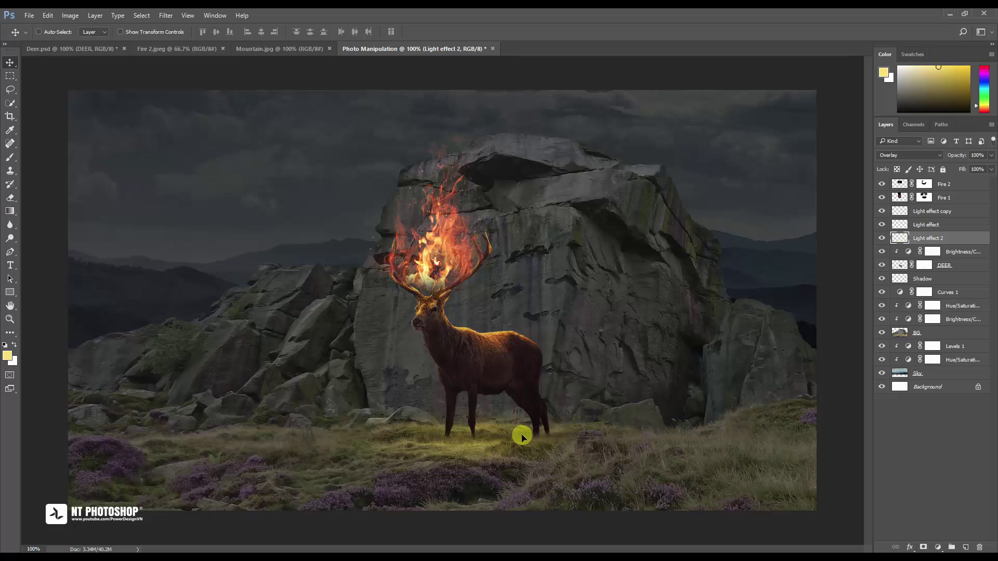
key(ctrl+t)
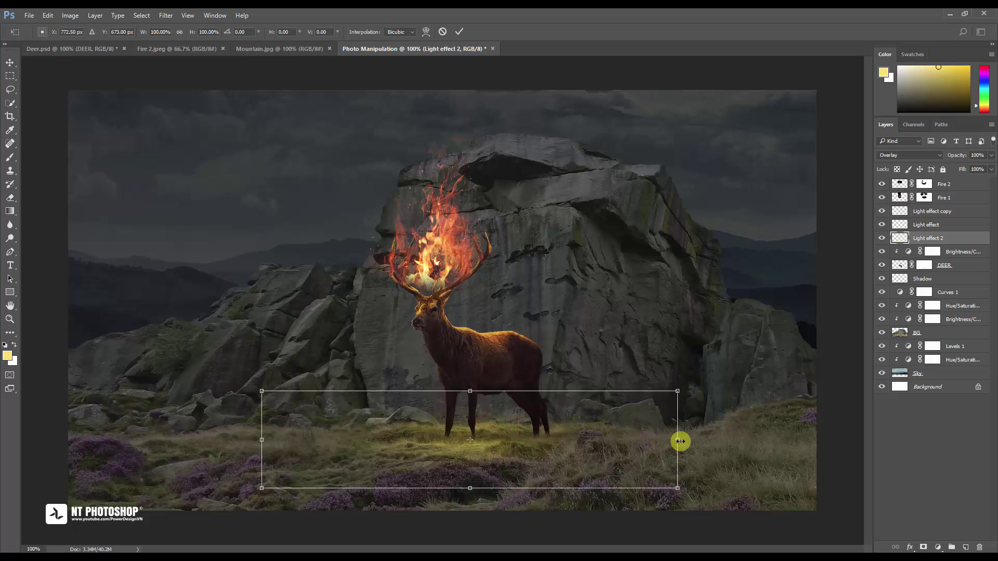
drag(679, 439, 818, 419)
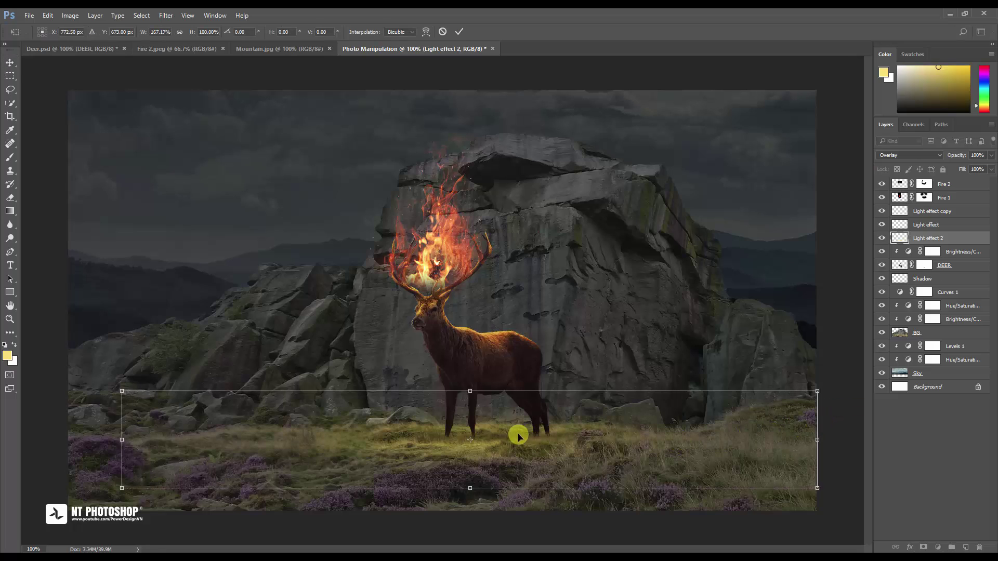
drag(470, 395, 472, 419)
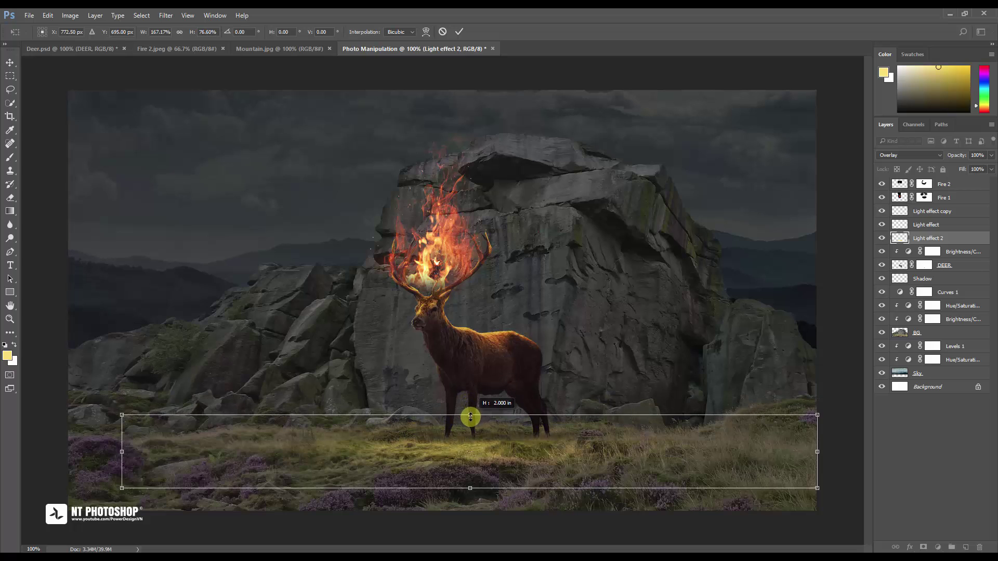
drag(507, 469, 486, 453)
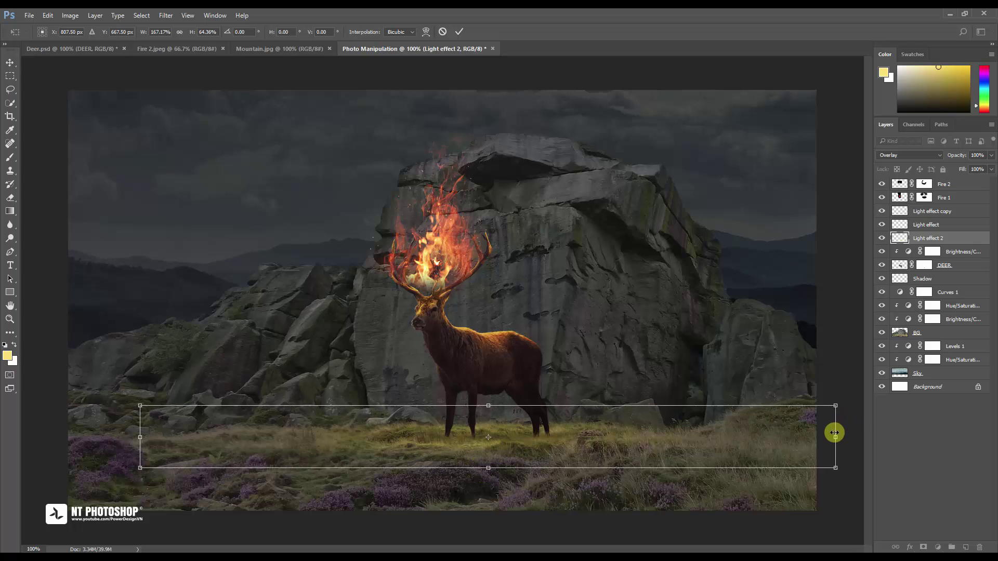
drag(830, 436, 805, 438)
drag(628, 450, 631, 456)
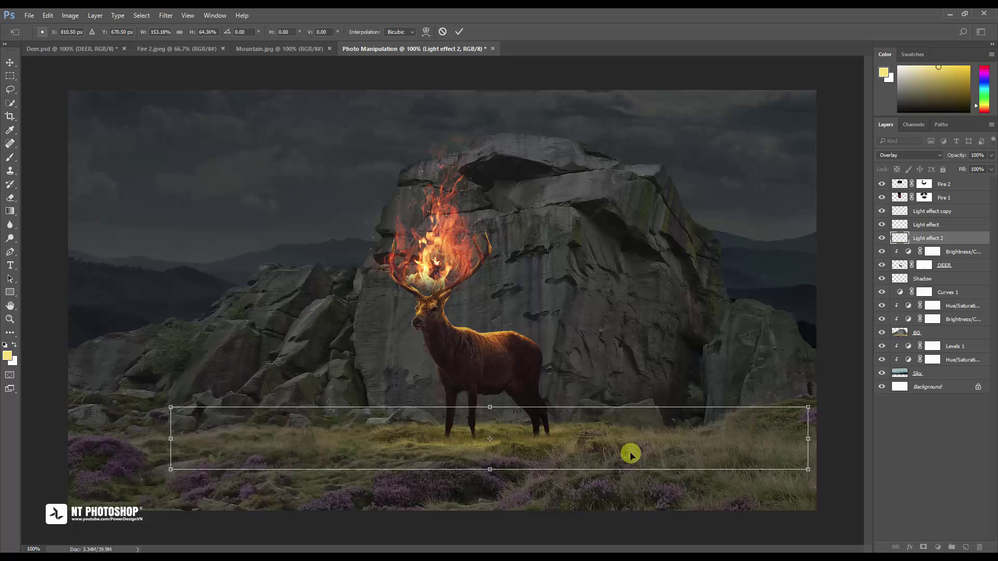
click(460, 33)
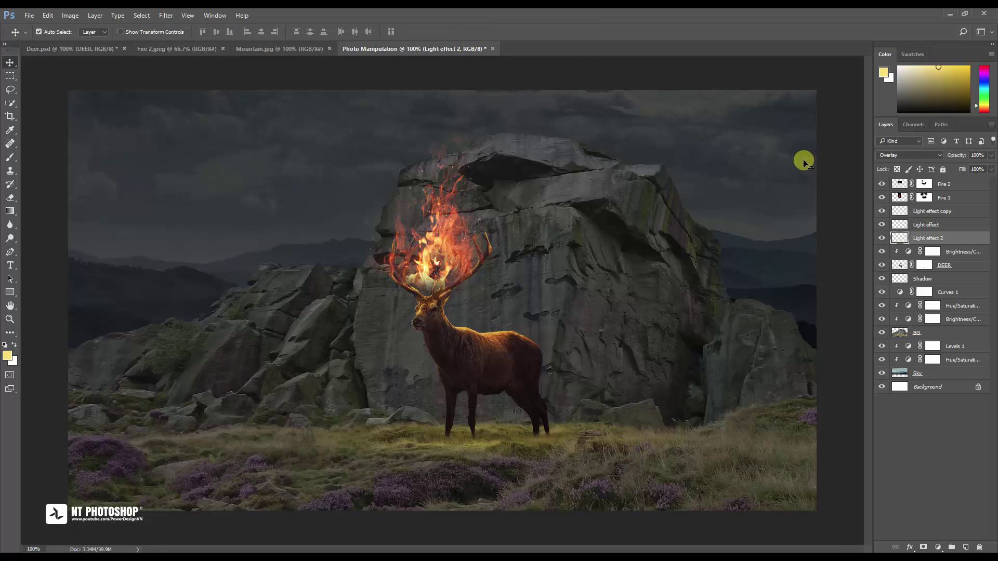
Add a new layer named 'Light 3' above Fire 2.
click(953, 185)
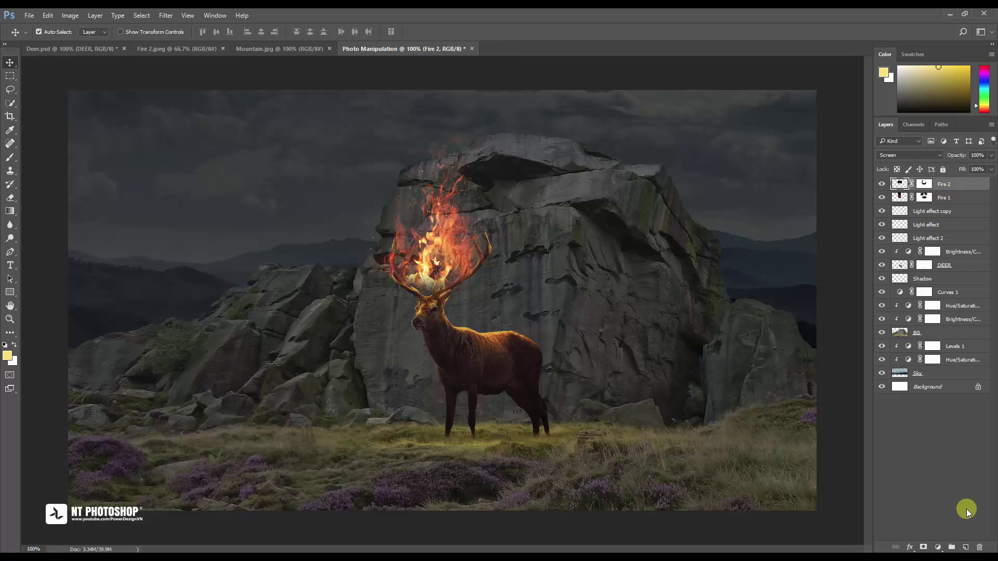
click(966, 546)
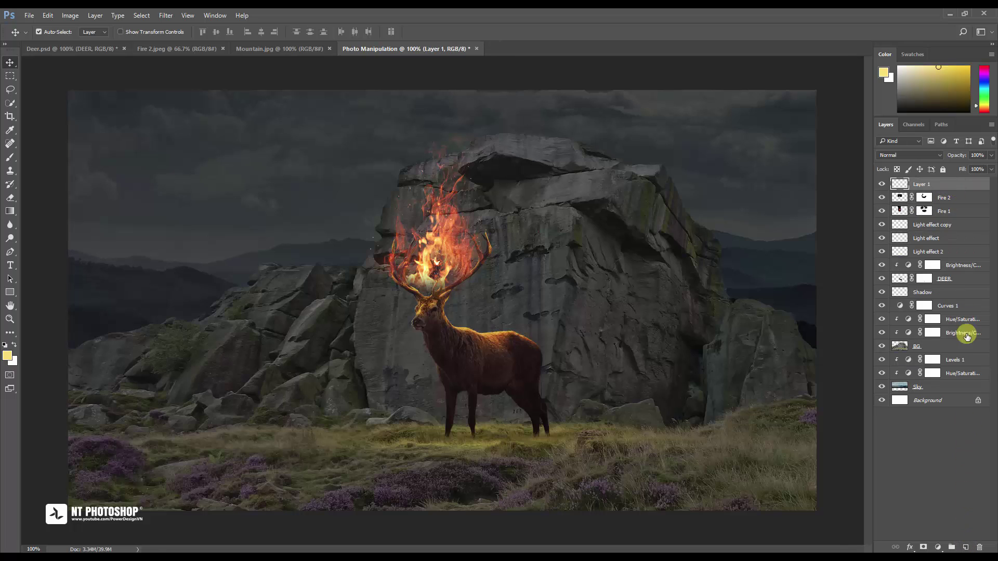
double_click(930, 184)
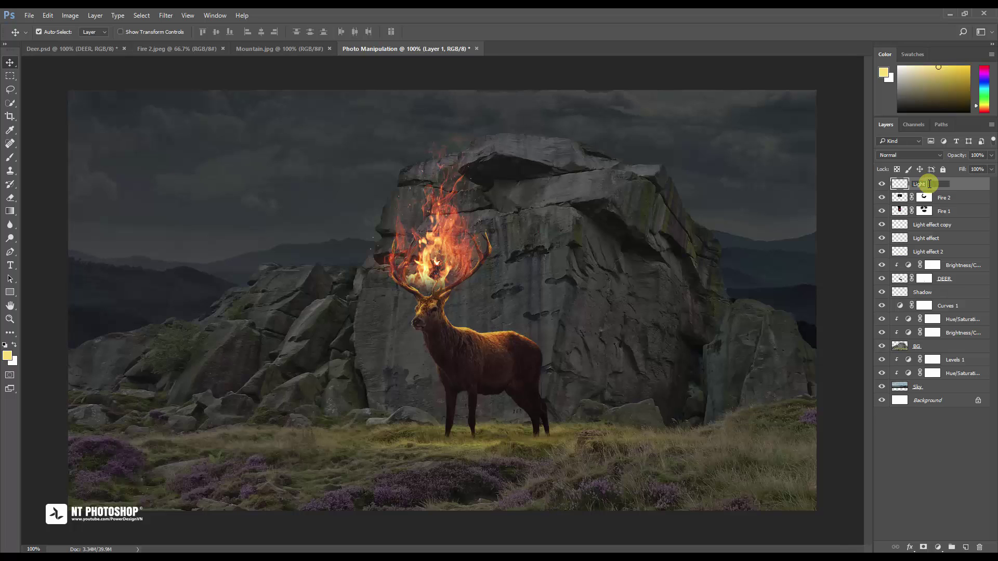
key(Return)
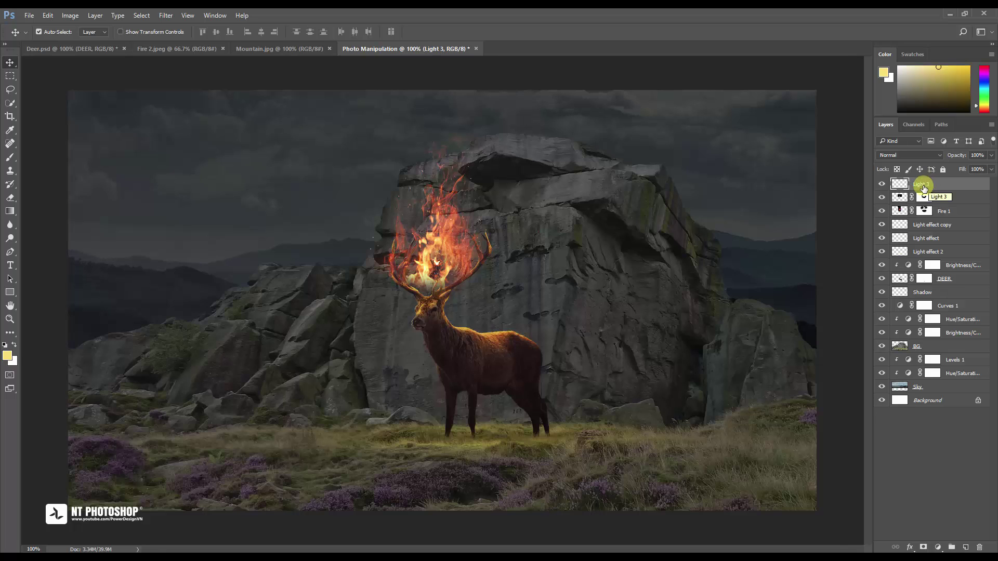
Paint a large soft yellow glow around the antlers with an 872 px brush.
click(10, 157)
drag(454, 251, 514, 242)
drag(458, 265, 473, 263)
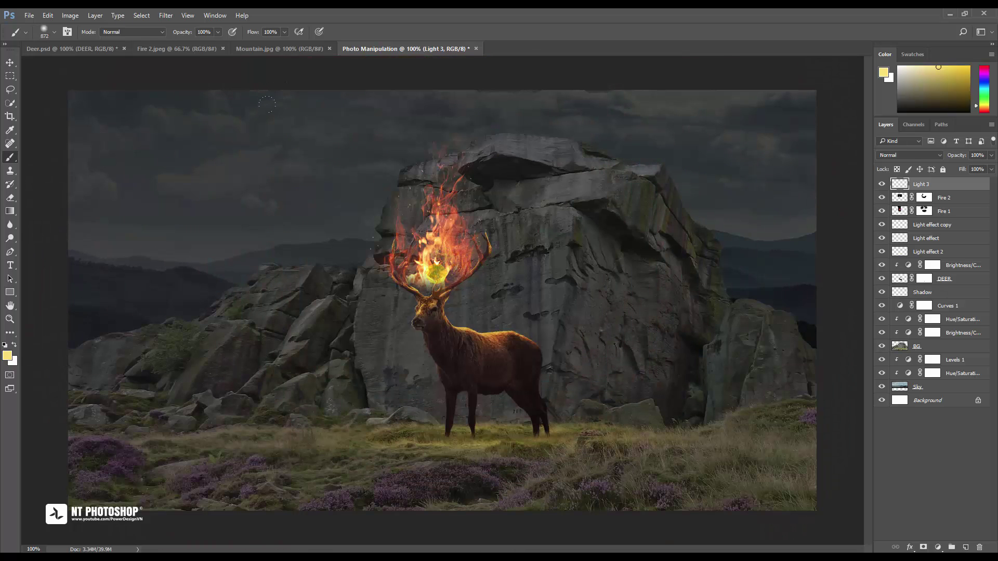
click(432, 253)
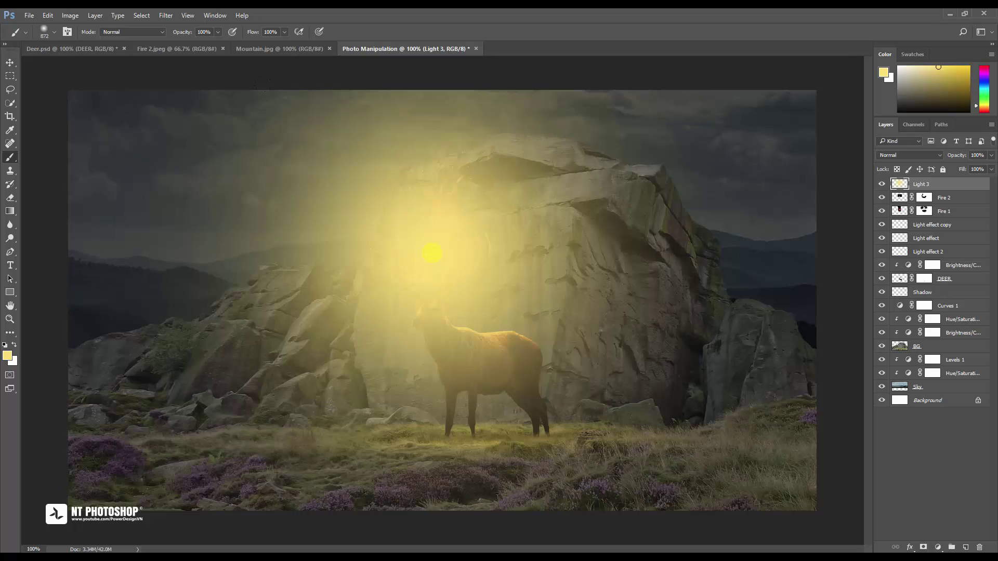
Set Light 3 to Overlay at 20% opacity and compare the image with and without it.
click(934, 155)
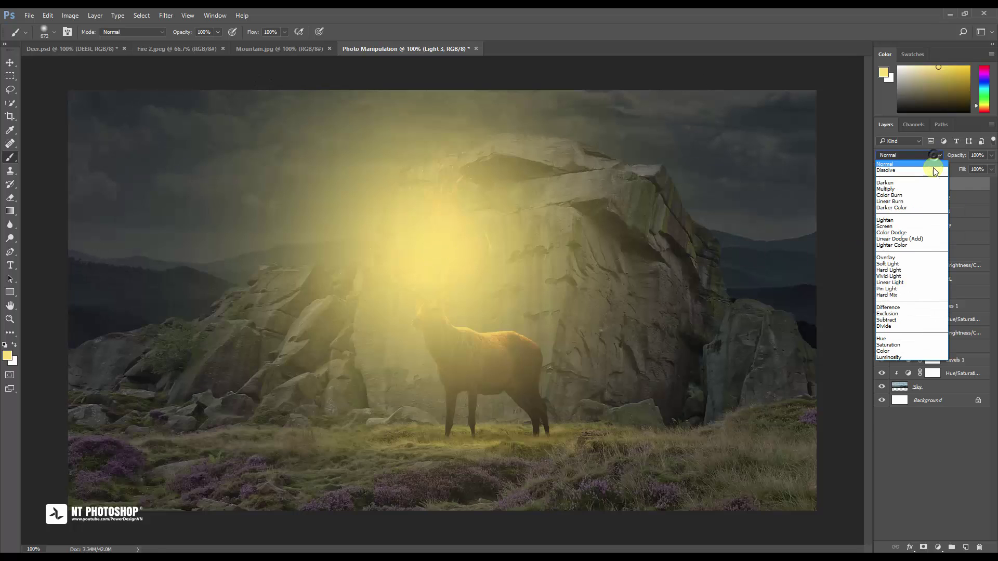
click(919, 257)
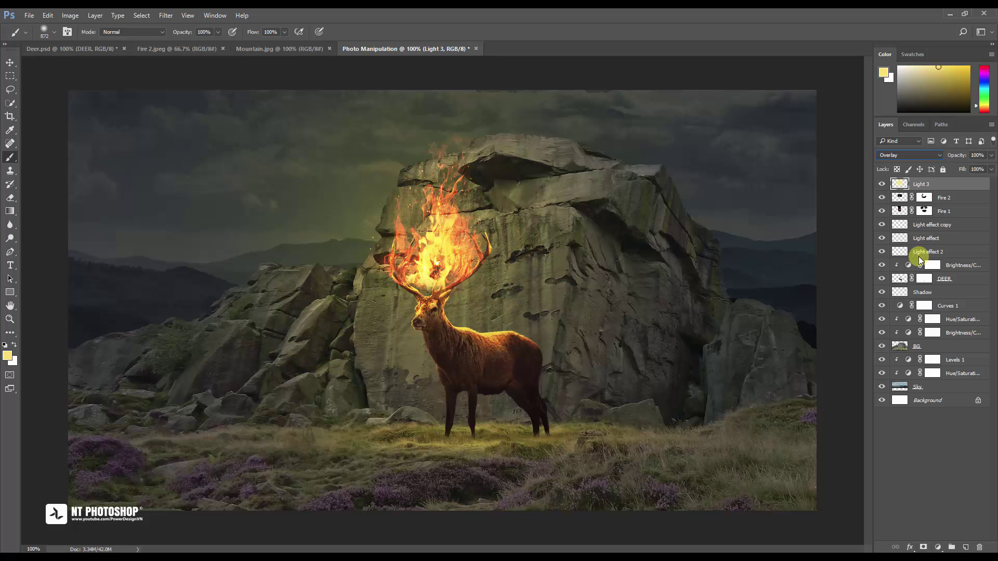
drag(964, 166, 960, 167)
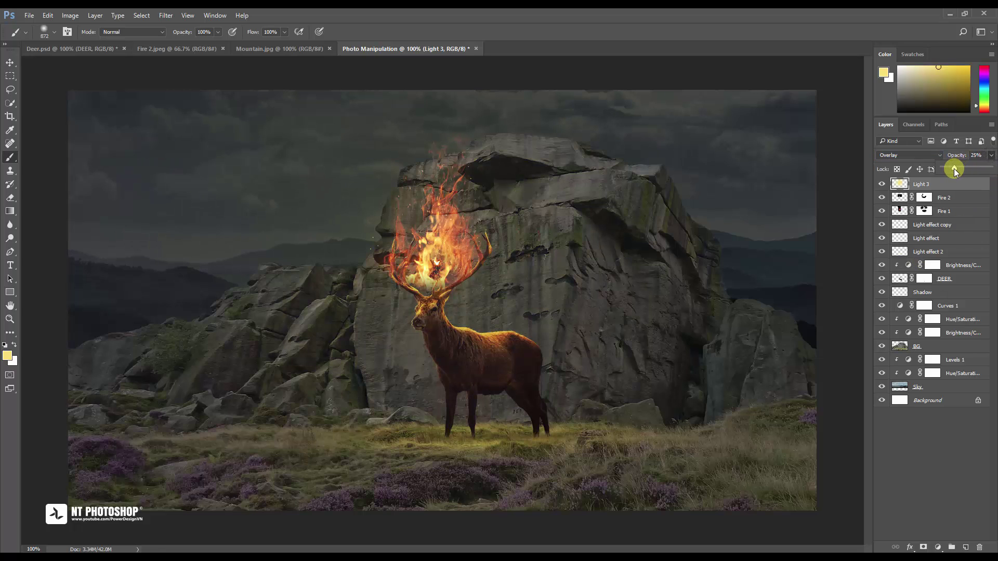
click(882, 184)
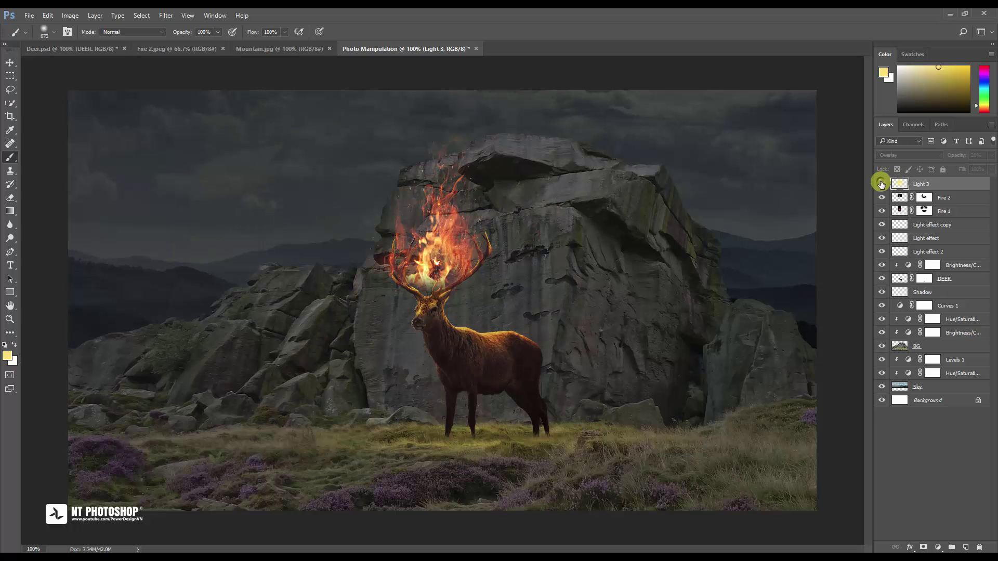
click(881, 184)
click(882, 184)
click(882, 184)
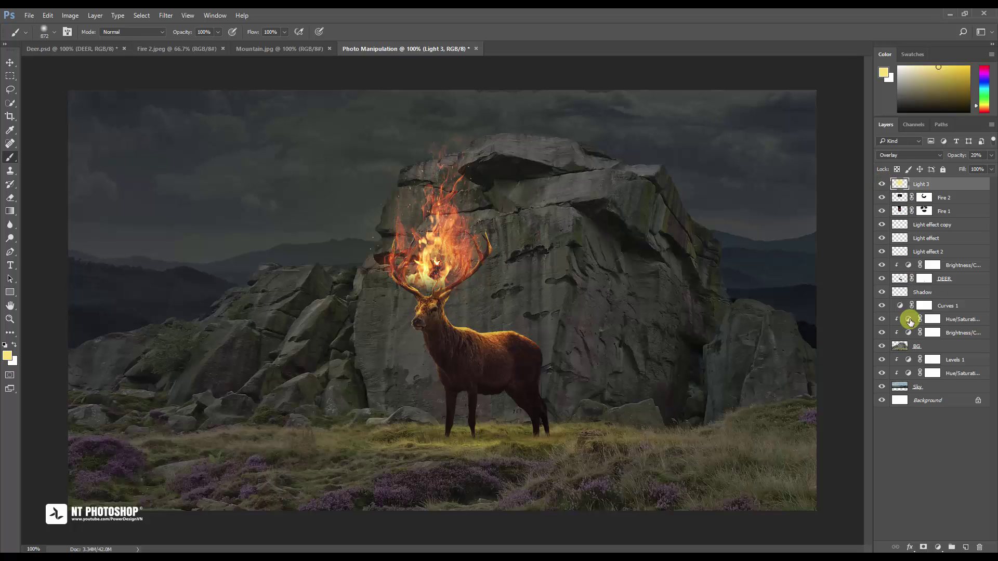
click(926, 423)
Zoom in on the antlers and add a new layer named 'Light 4'.
key(ctrl+plus)
key(ctrl+plus)
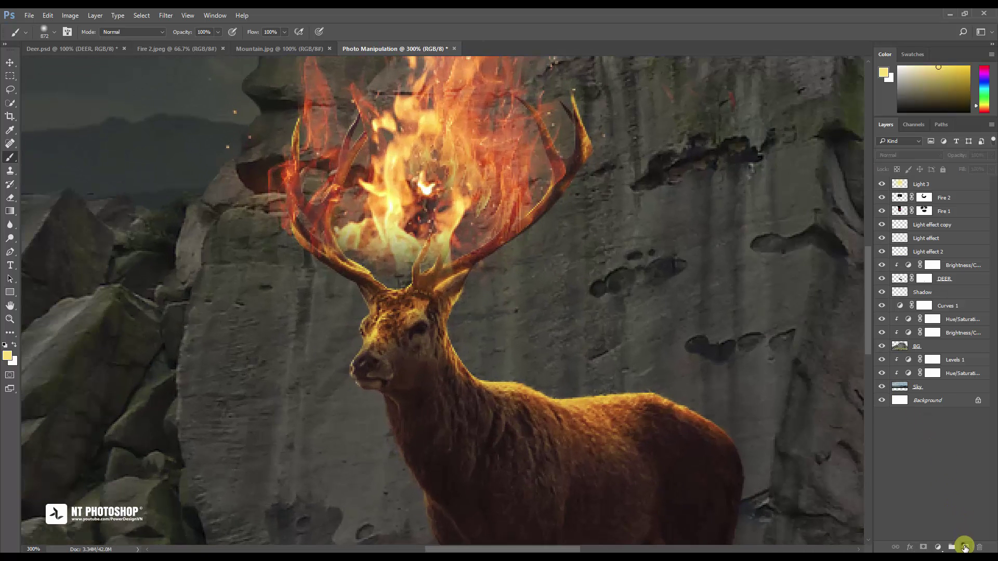
click(965, 547)
double_click(921, 184)
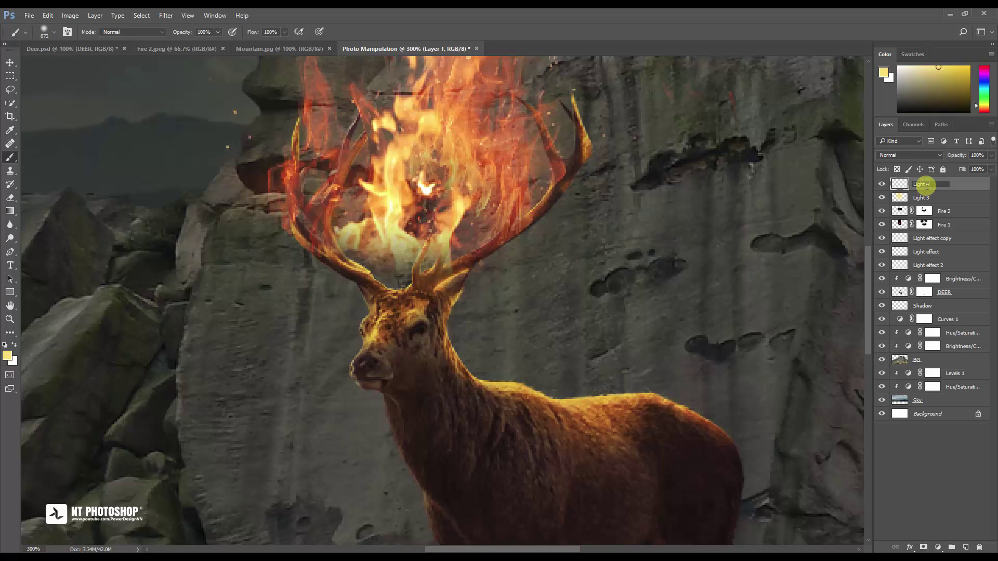
text(Light 4)
key(Return)
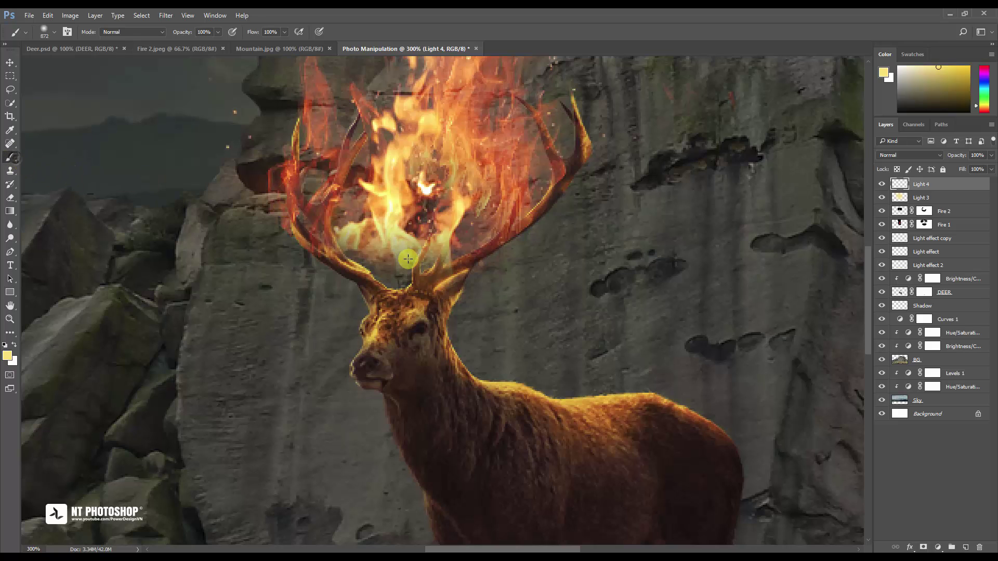
Paint soft yellow strokes along the right and left antlers with a smaller brush.
right_click(469, 250)
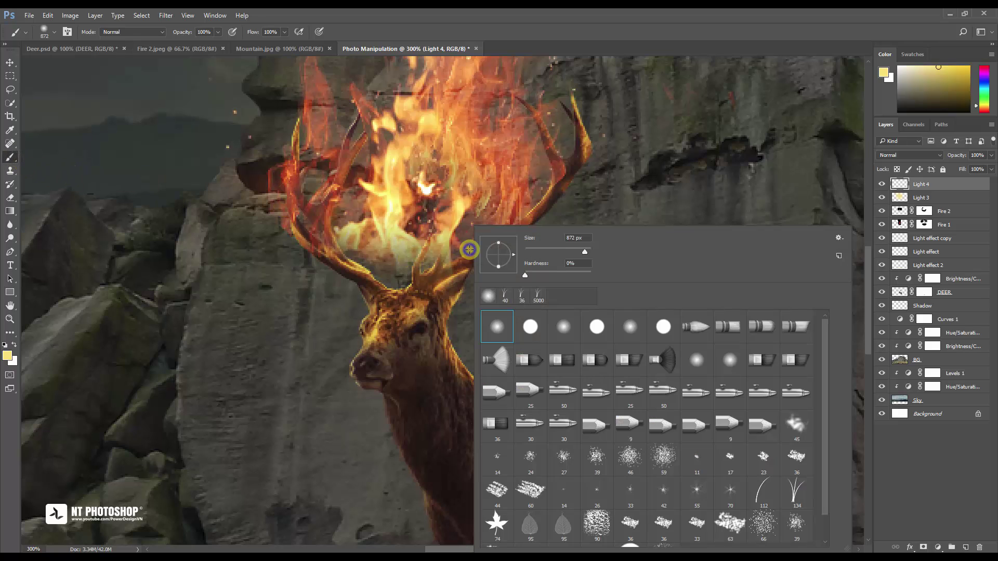
click(469, 250)
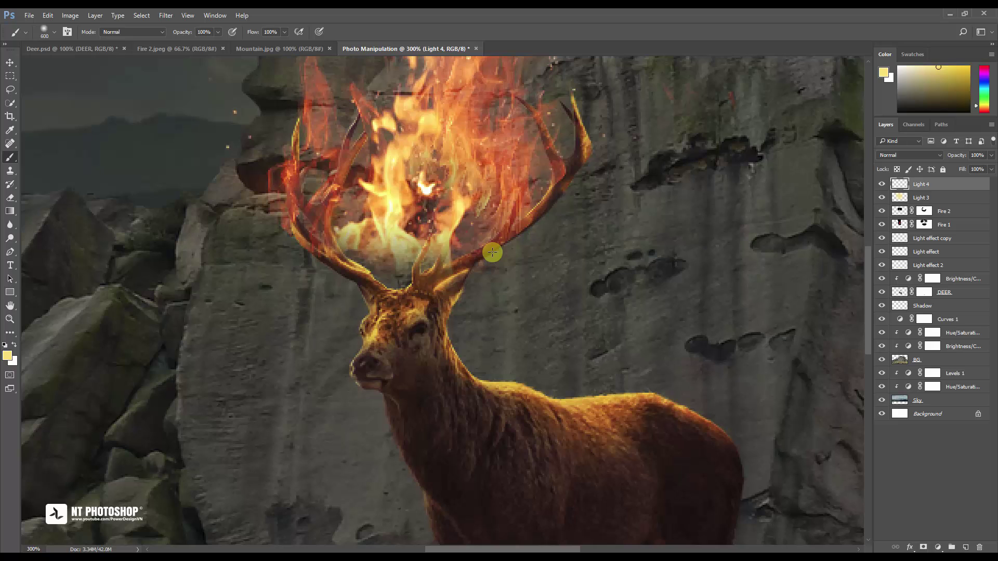
key(bracketleft)
key(bracketleft)
key(bracketleft)
key(bracketleft)
key(bracketleft)
key(bracketleft)
key(bracketleft)
key(bracketleft)
key(bracketleft)
key(bracketleft)
key(bracketleft)
key(bracketleft)
key(bracketleft)
key(bracketleft)
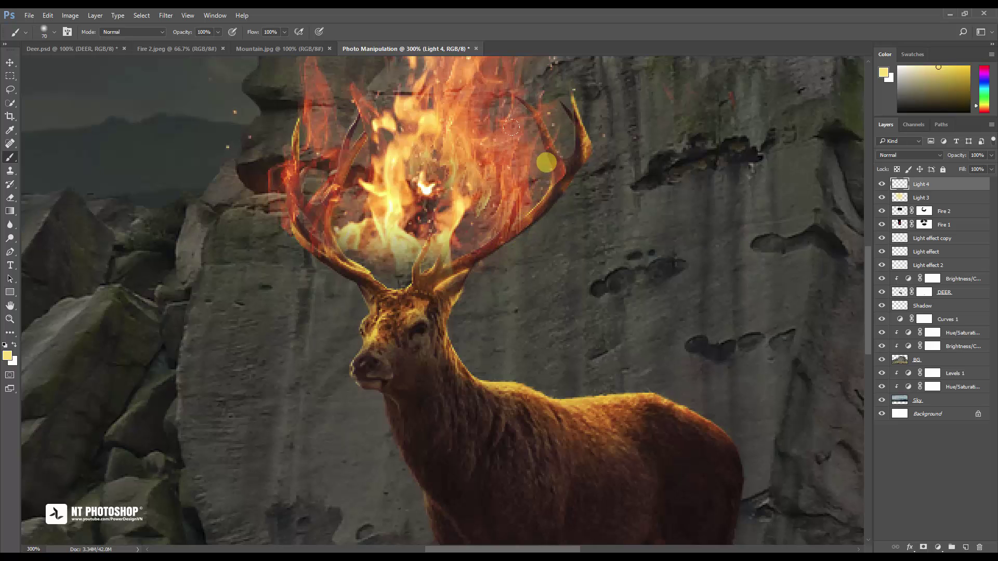
key(bracketleft)
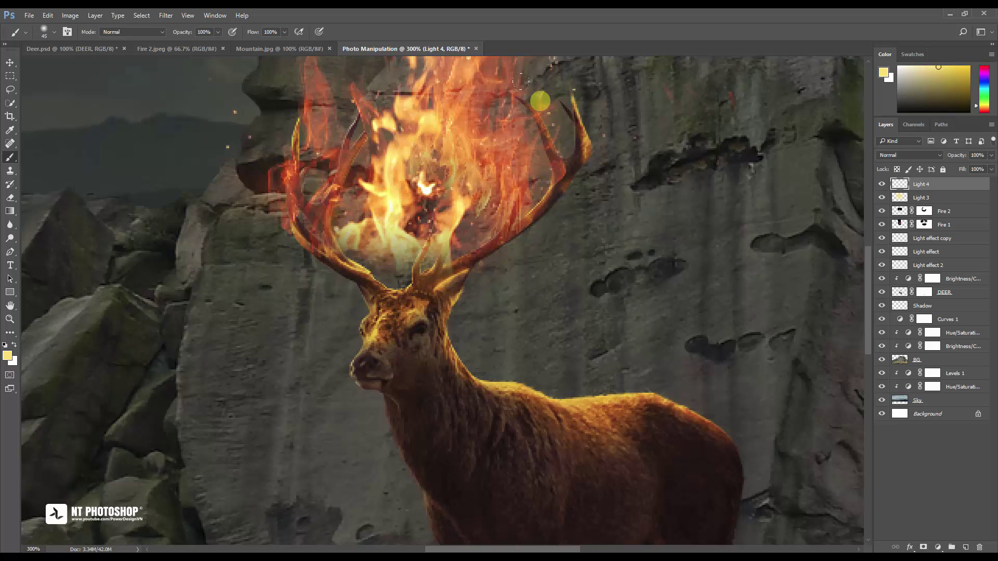
drag(572, 162, 450, 264)
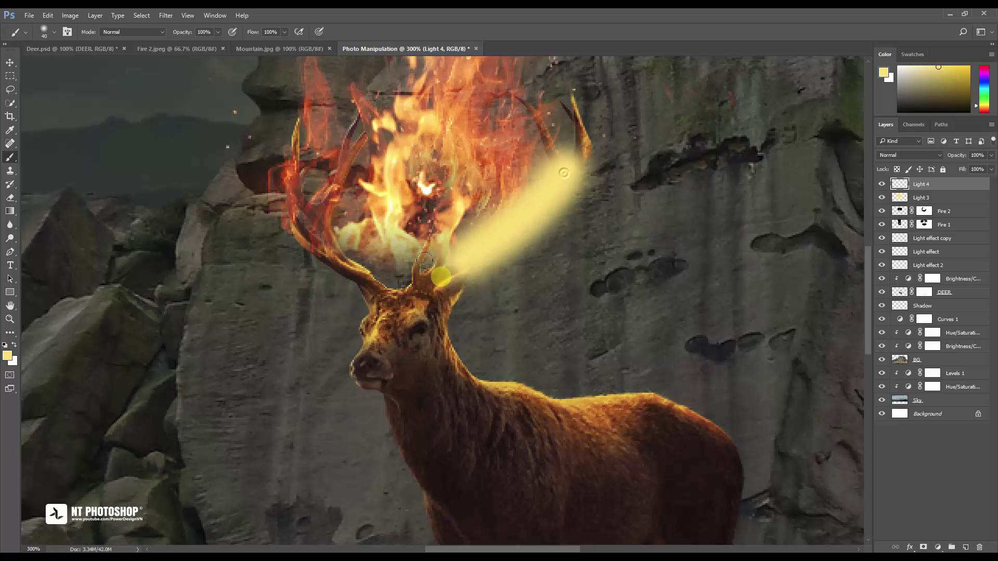
drag(366, 272, 286, 122)
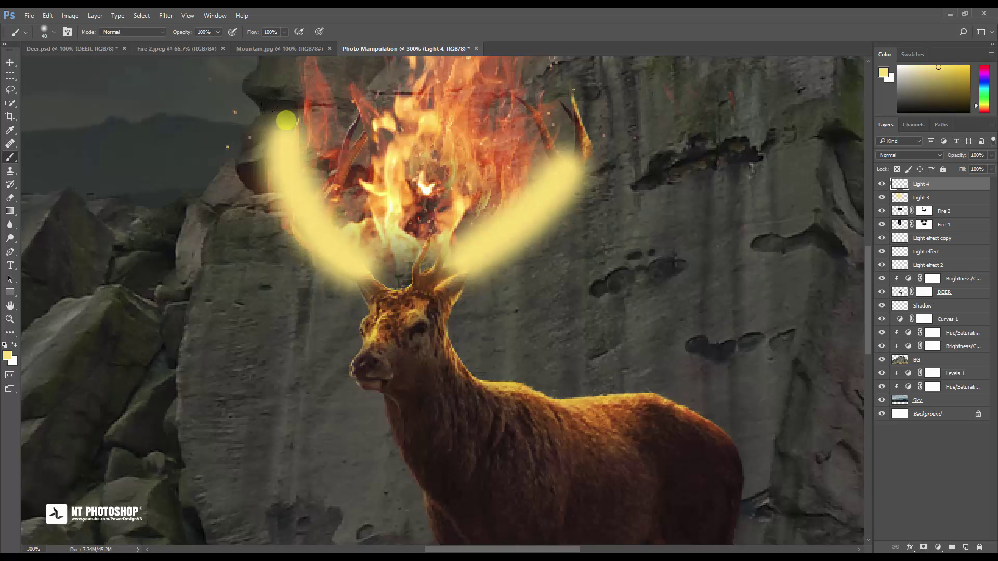
Zoom out and set Light 4's blend mode to Overlay.
key(ctrl+minus)
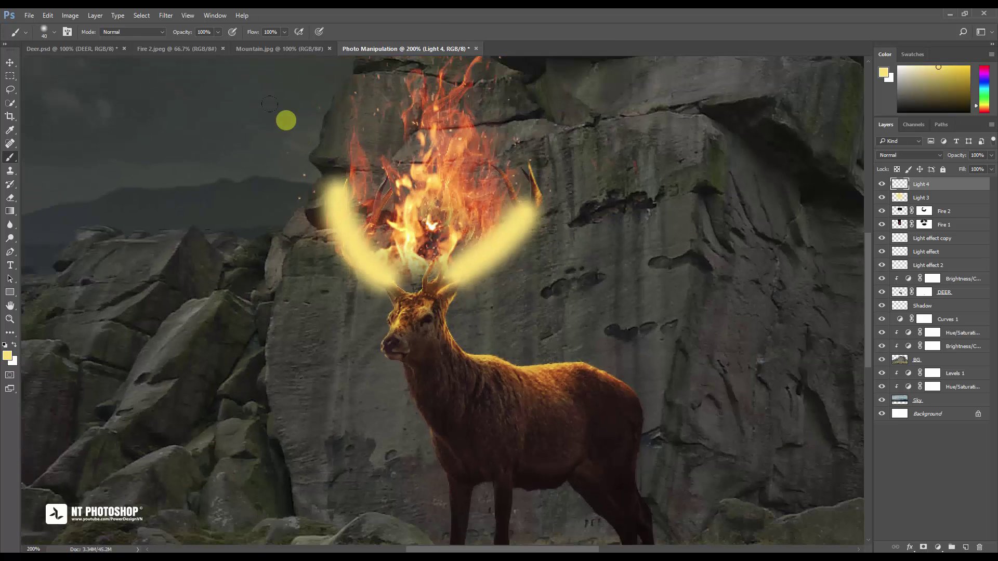
click(922, 158)
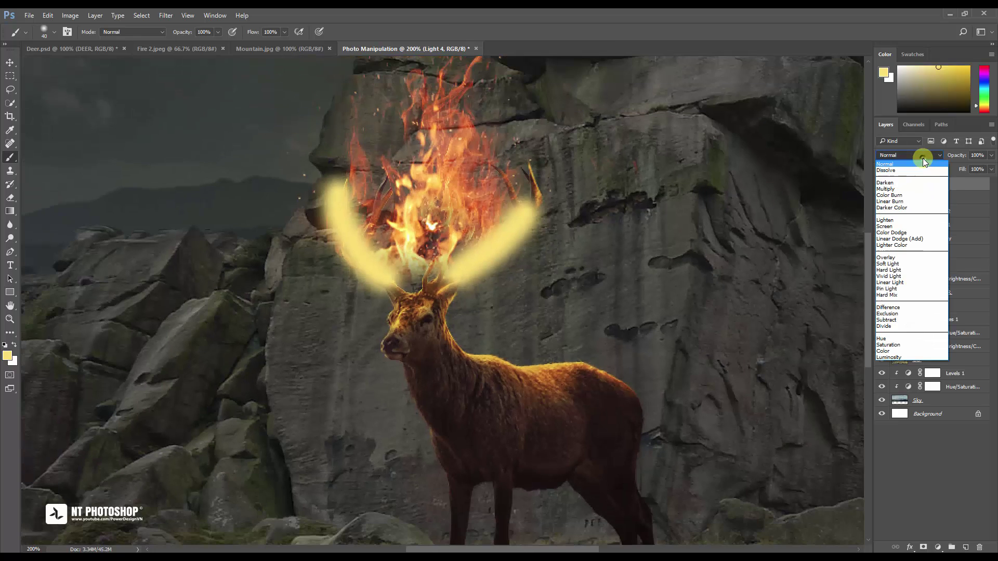
click(923, 258)
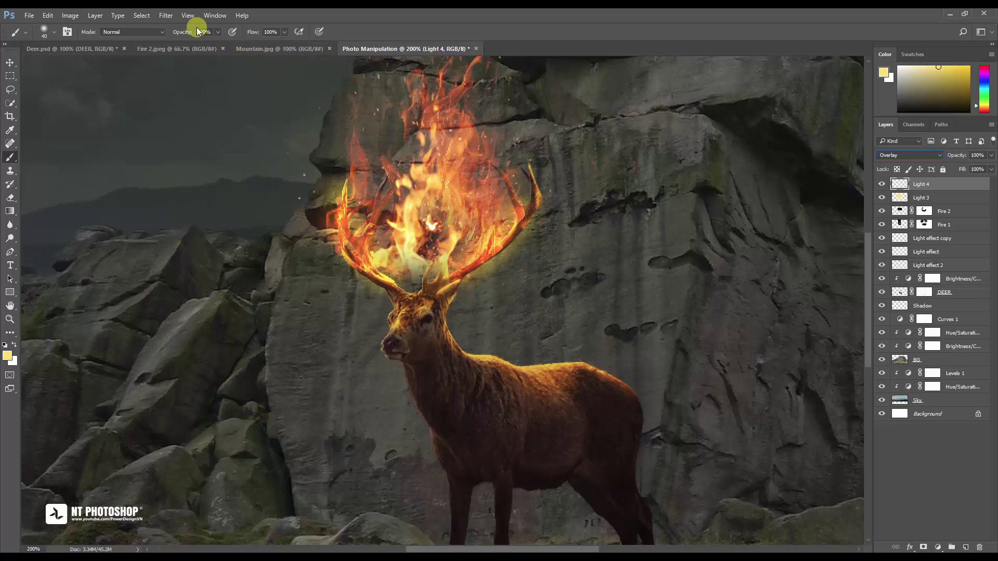
Open Gaussian Blur for Light 4 and raise the blur radius.
click(165, 16)
mouse_move(259, 134)
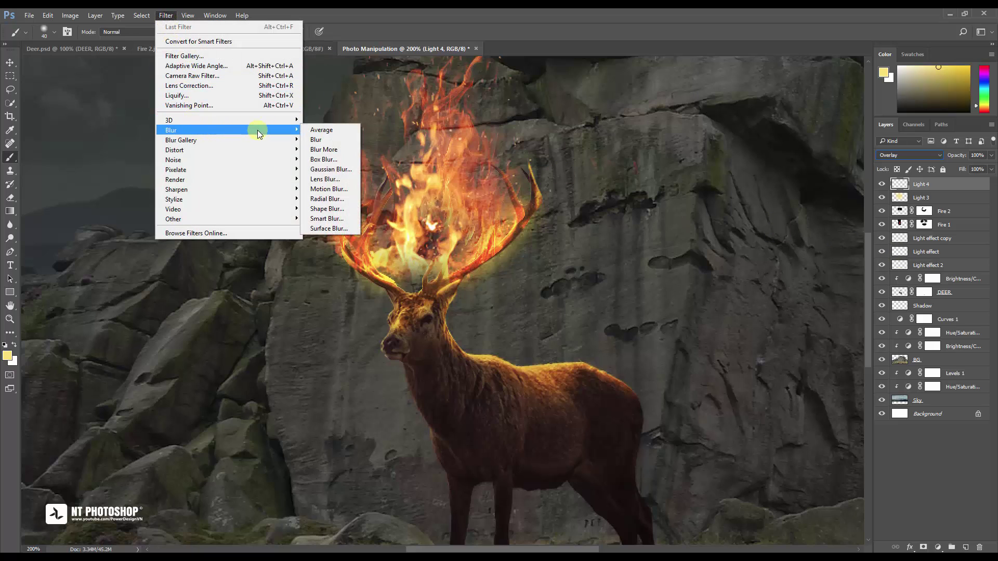
click(330, 169)
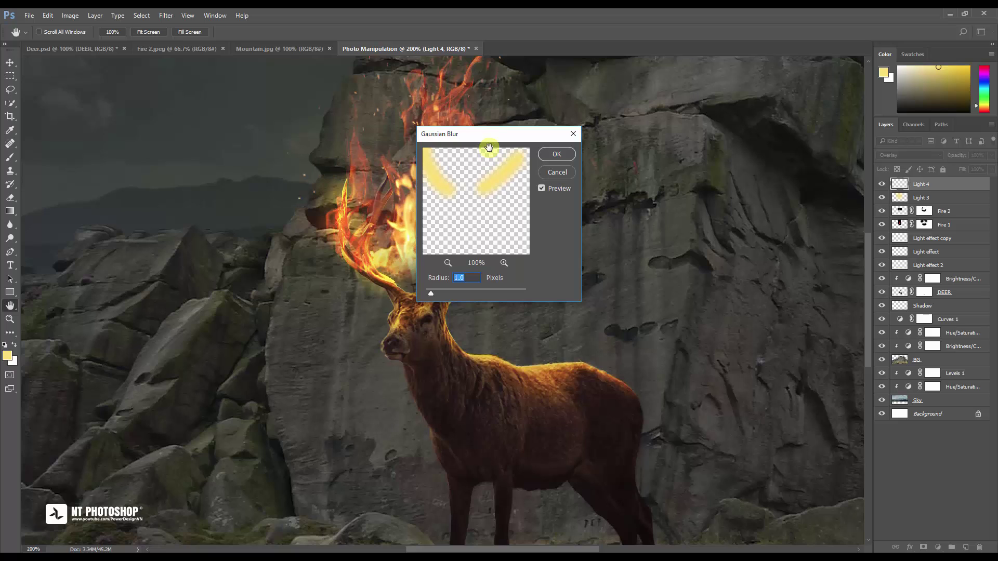
drag(507, 137, 724, 95)
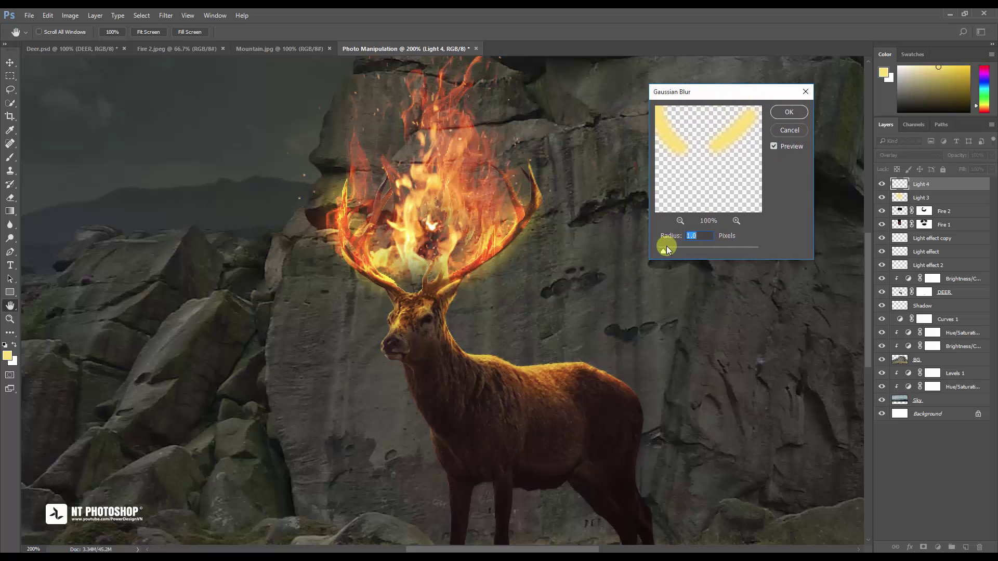
drag(664, 251, 705, 253)
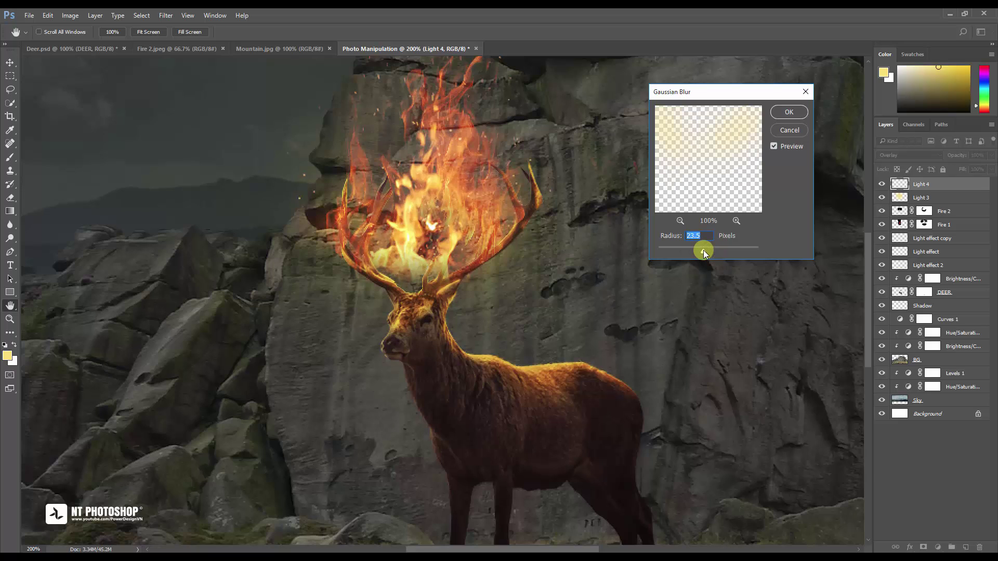
Compare the preview on and off, settle on an 18.0 px radius, and apply.
click(775, 145)
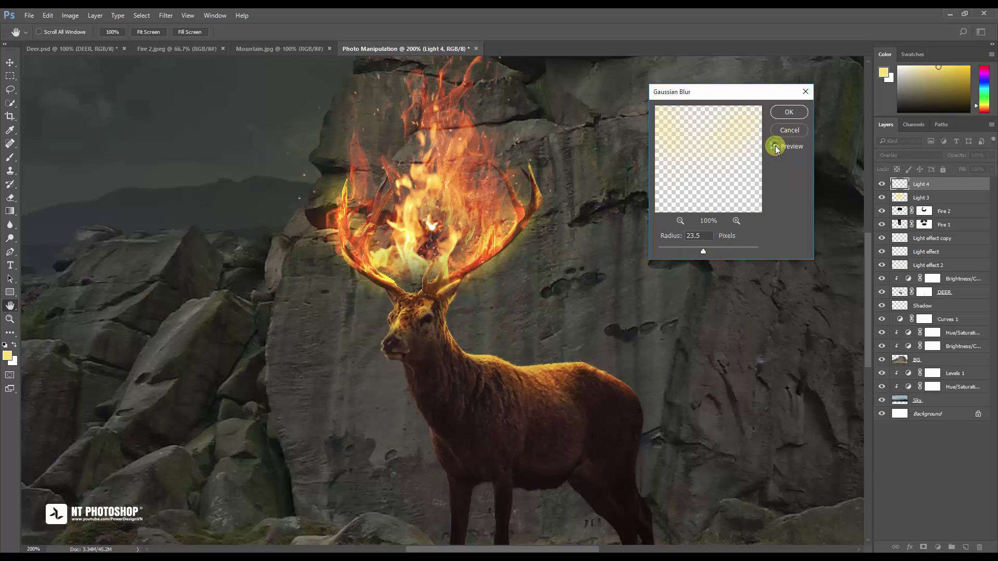
click(775, 145)
click(775, 145)
click(775, 145)
click(775, 146)
click(776, 145)
click(775, 146)
click(775, 146)
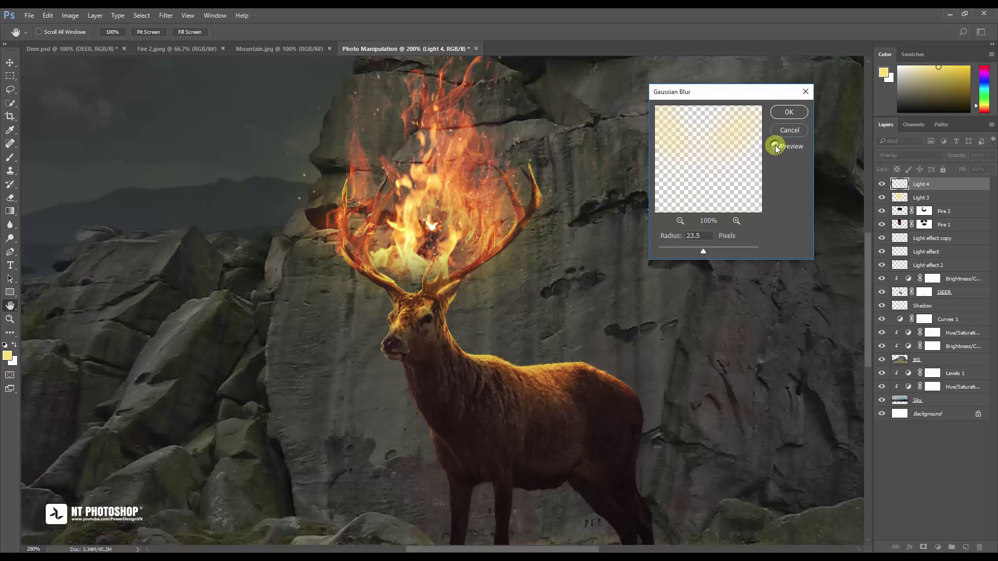
drag(703, 248, 700, 252)
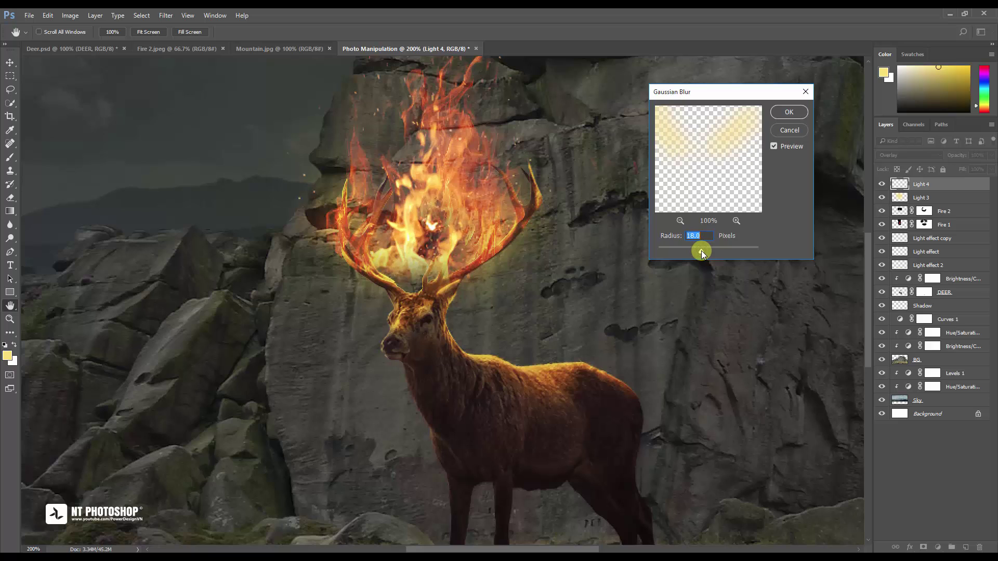
click(781, 114)
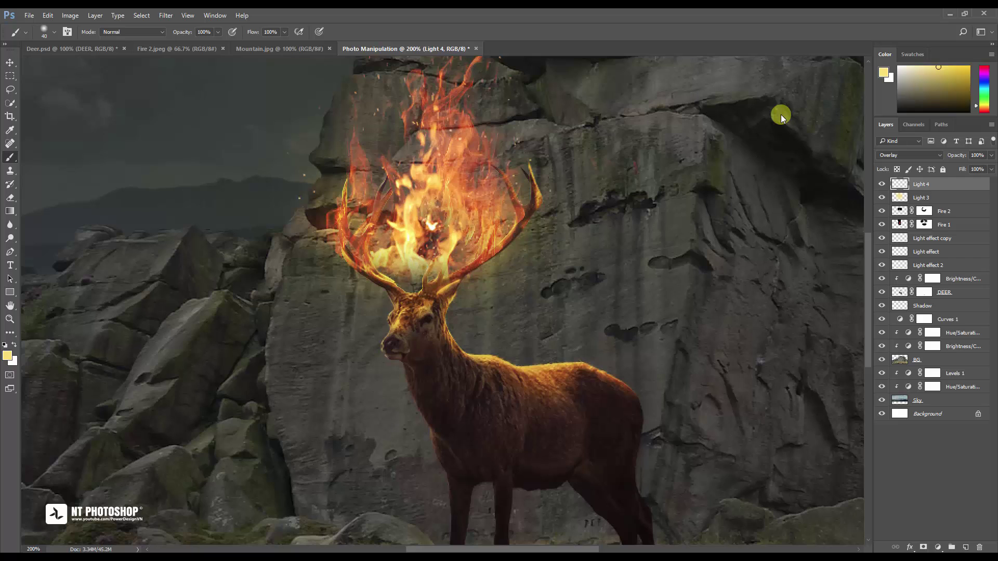
Check Light 4 on and off, then rename the stamped merged top layer 'Final'.
key(ctrl+minus)
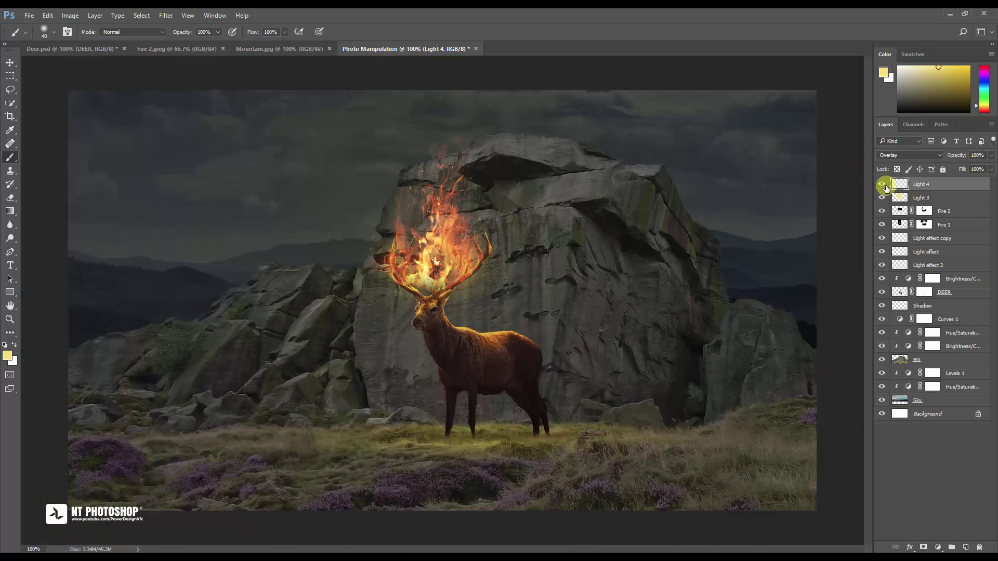
click(882, 185)
click(882, 184)
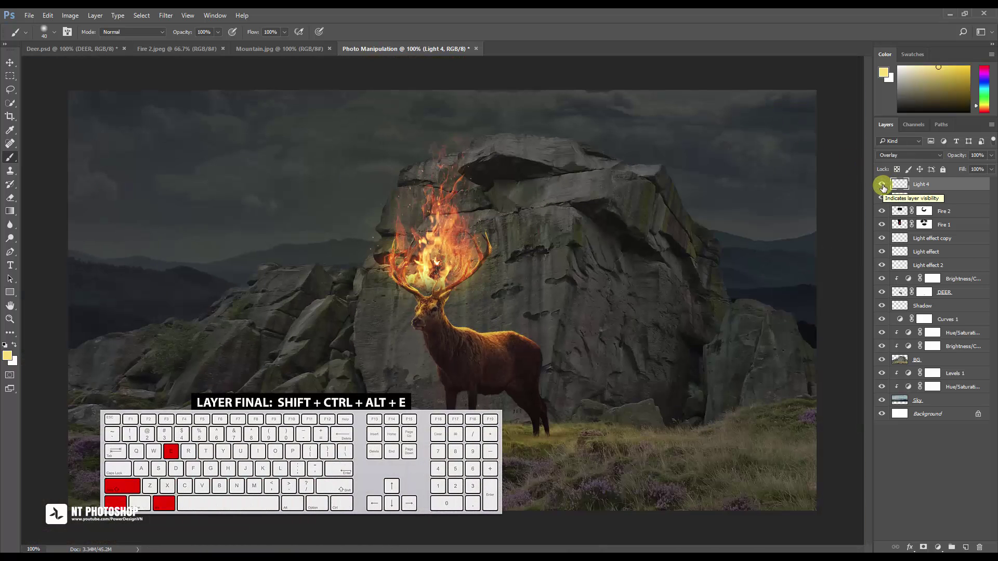
click(11, 63)
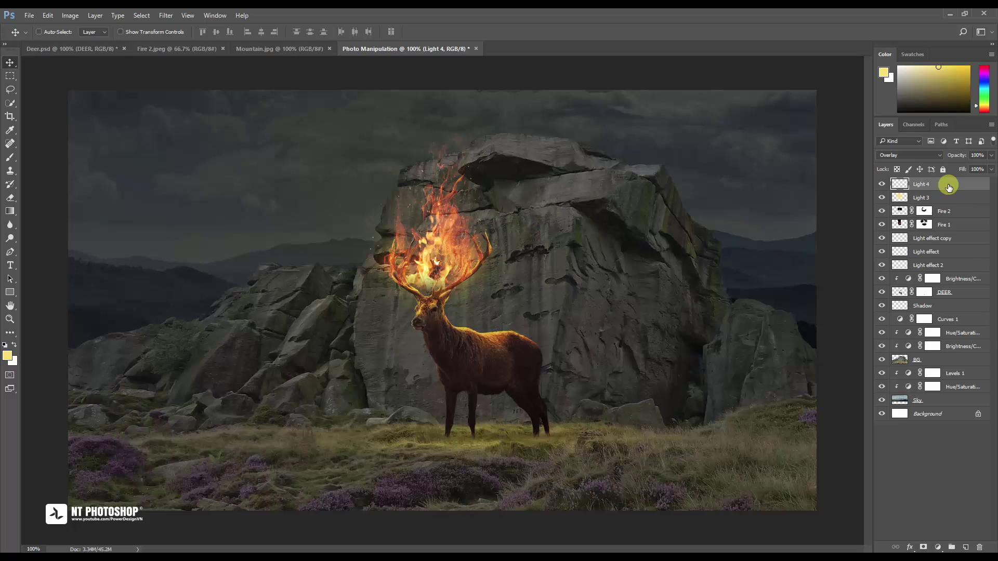
double_click(923, 184)
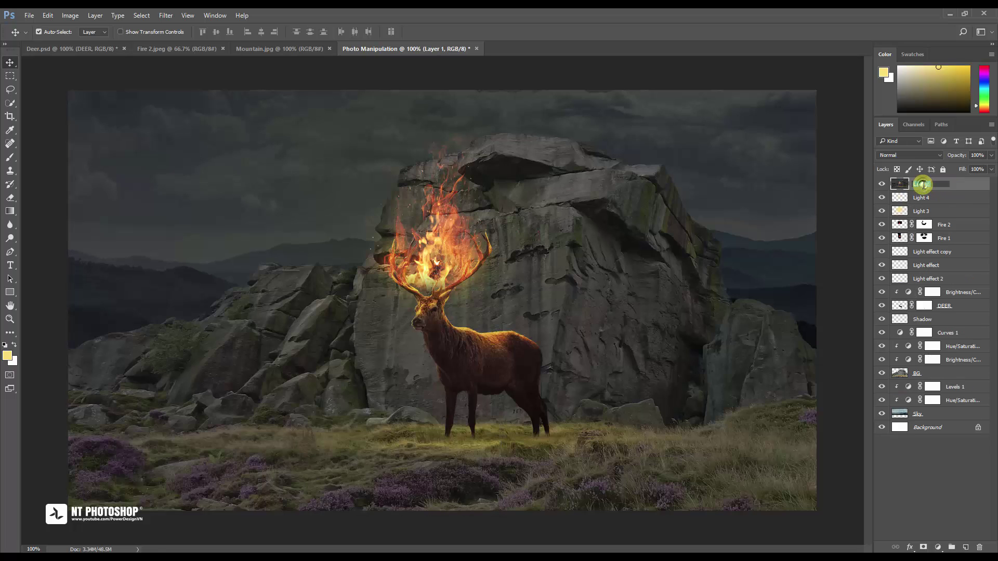
text(Final)
key(Return)
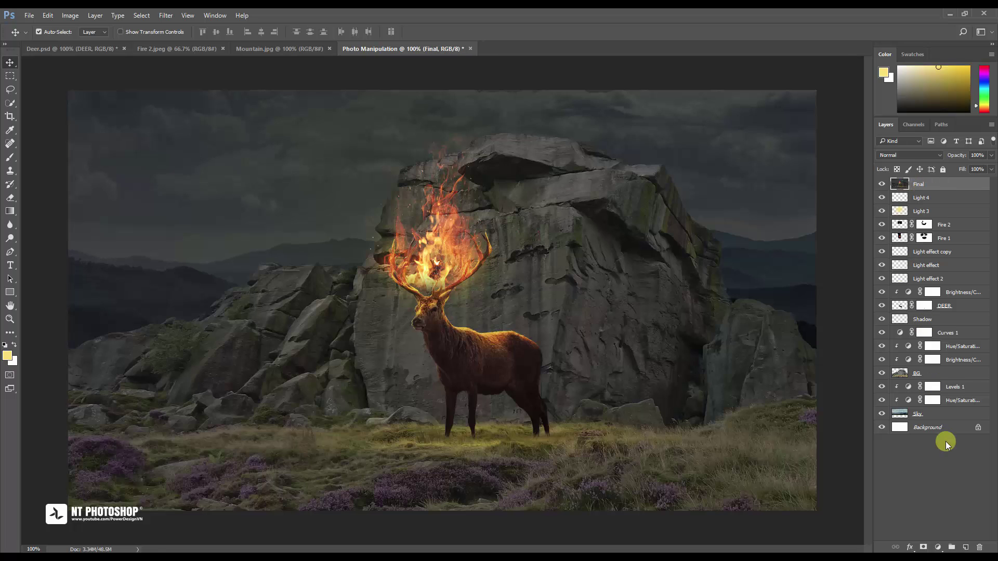
click(938, 547)
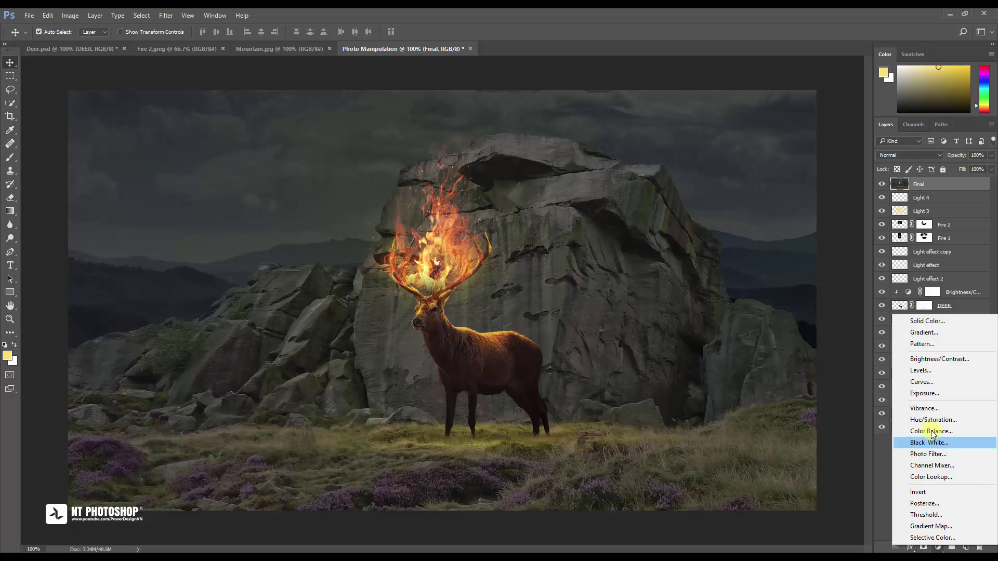
Add a Curves adjustment clipped to Final and pull the curve down to darken the image.
click(953, 382)
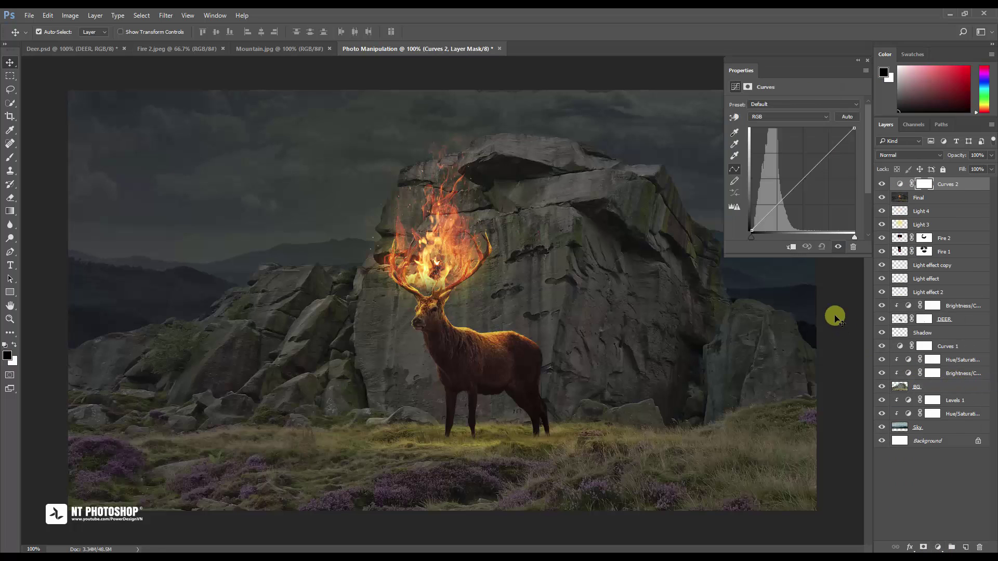
click(791, 248)
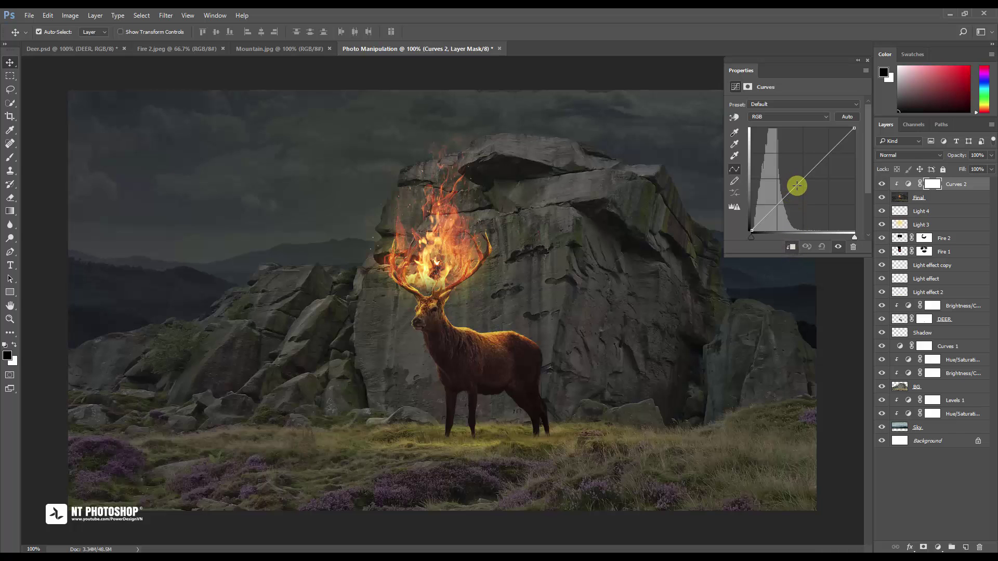
drag(797, 185, 800, 197)
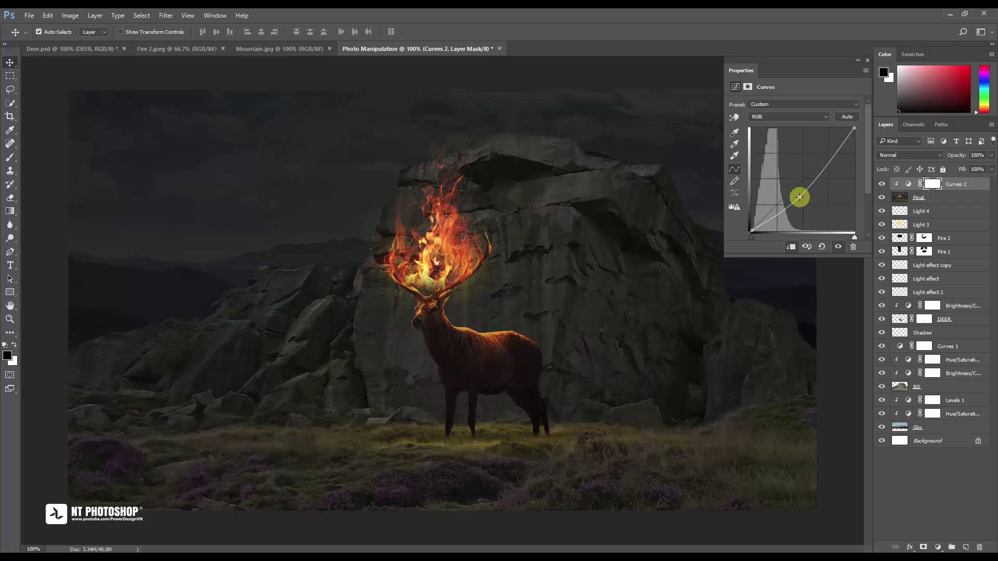
Paint black on the Curves 2 mask around the antlers with a very large soft brush.
click(866, 61)
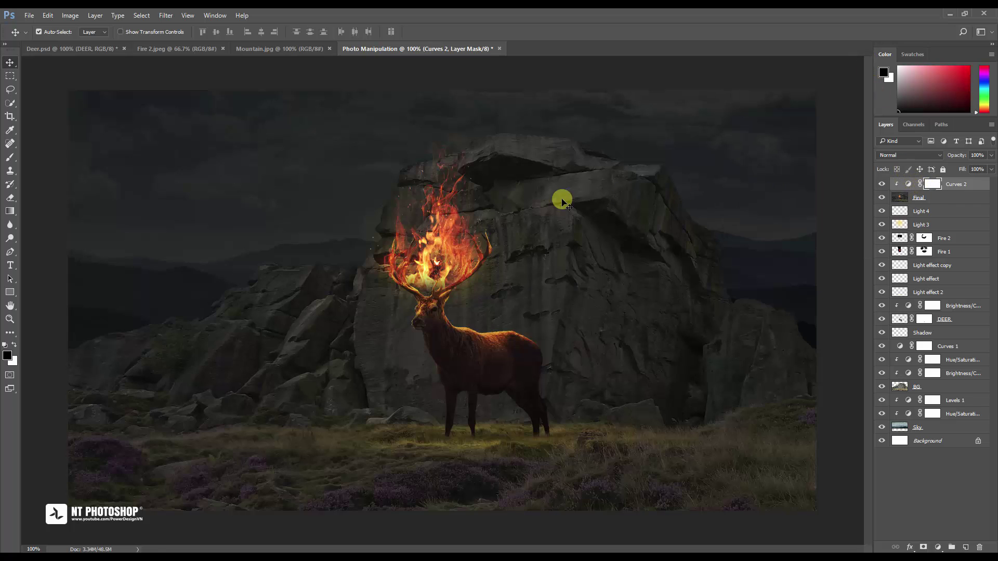
click(11, 158)
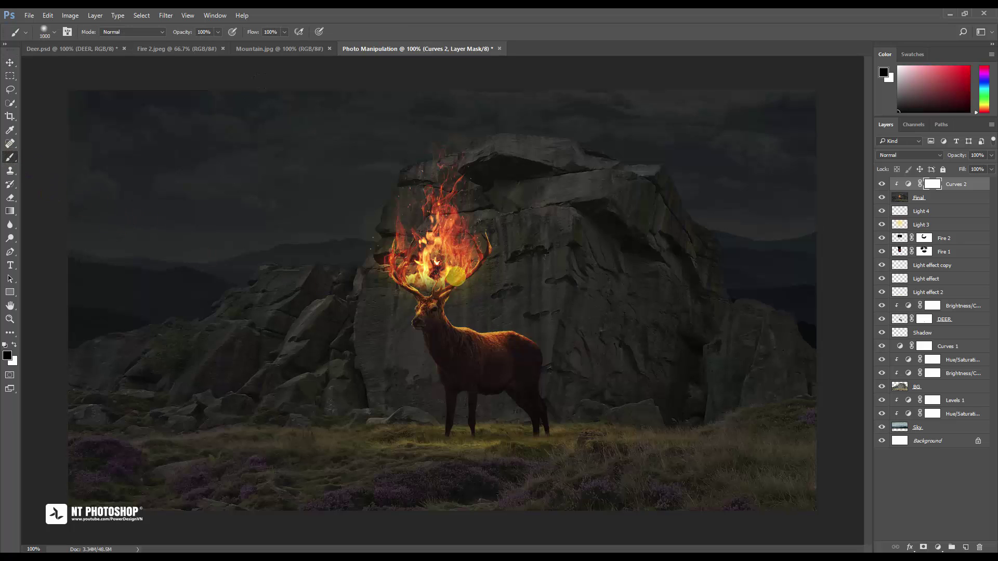
key(bracketright)
key(bracketright)
key(bracketright)
key(bracketright)
key(bracketright)
key(bracketright)
click(441, 267)
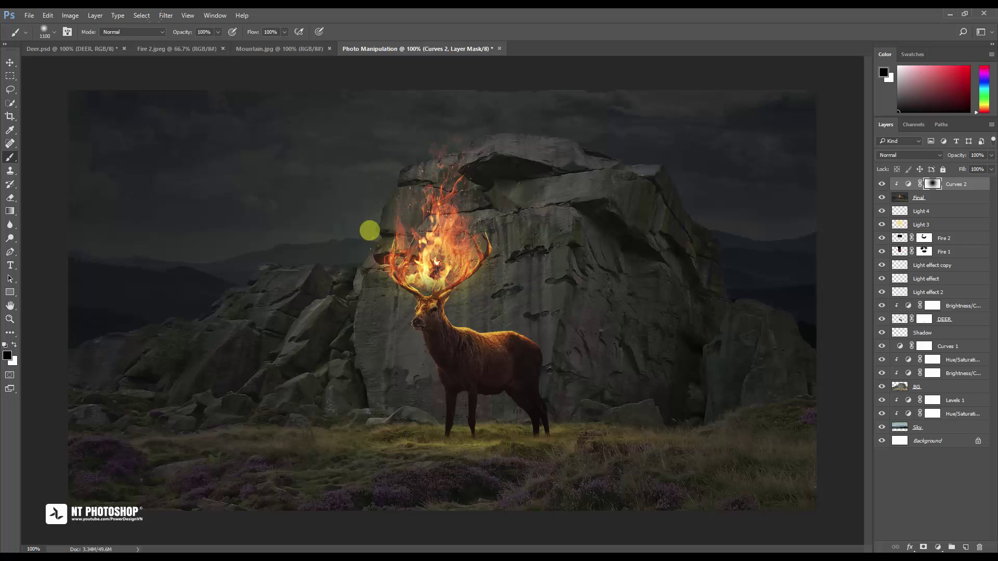
click(10, 62)
click(11, 63)
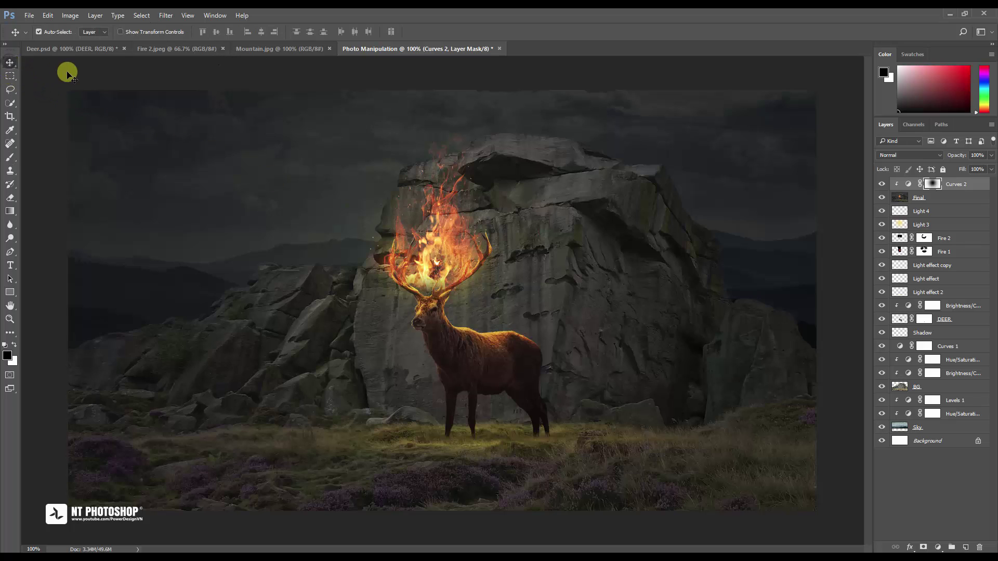